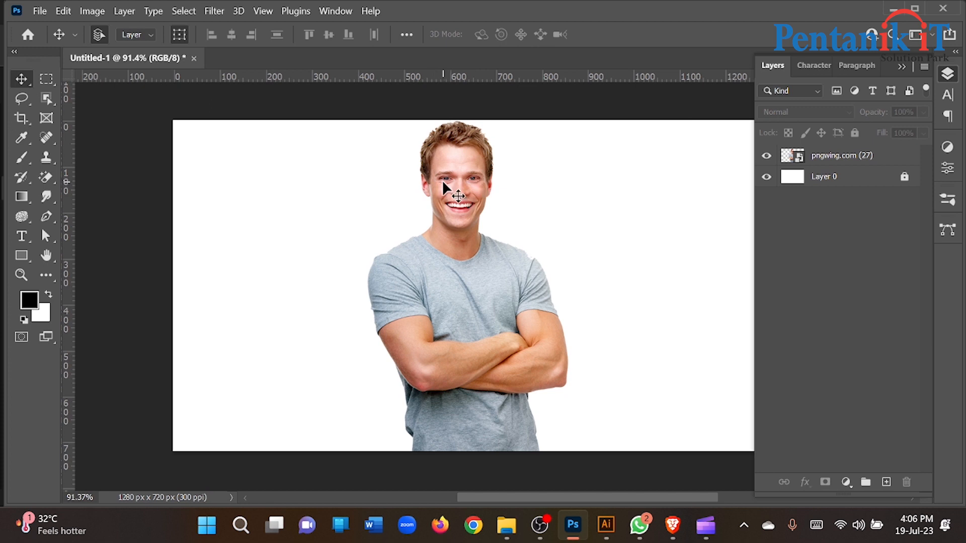
{"action": "scroll", "coordinate": [451, 178], "scroll_direction": "up", "scroll_amount": 5}
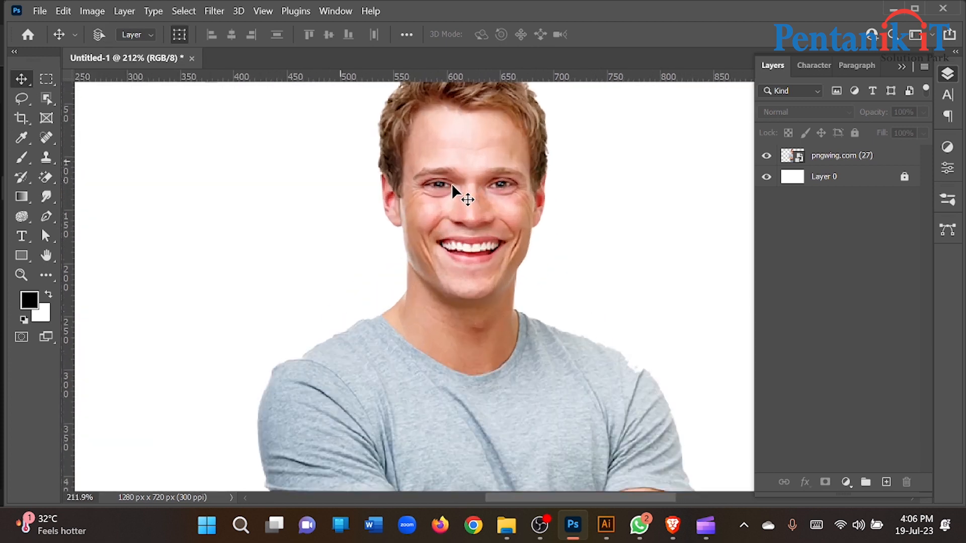
{"action": "scroll", "coordinate": [409, 217], "scroll_direction": "down", "scroll_amount": 6}
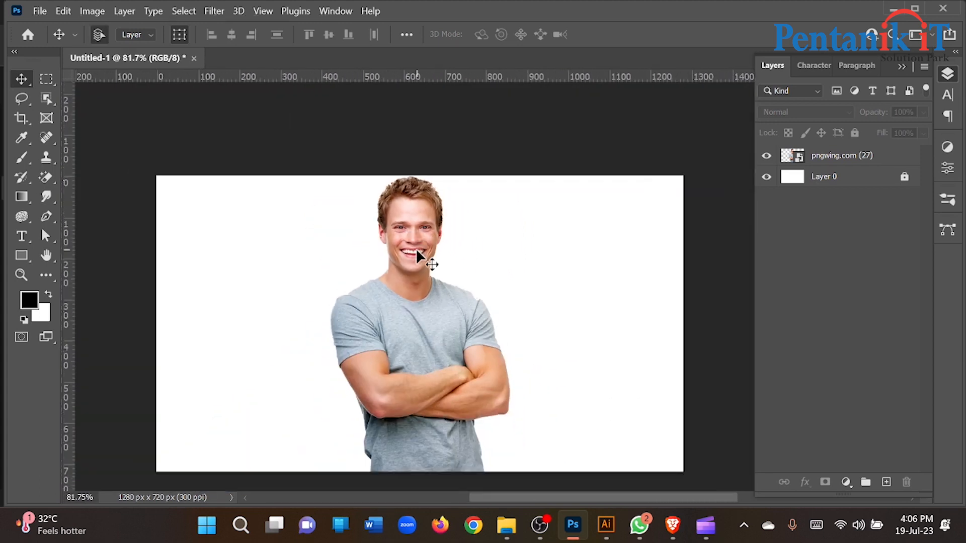
{"action": "scroll", "coordinate": [416, 249], "scroll_direction": "up", "scroll_amount": 3}
{"action": "scroll", "coordinate": [405, 265], "scroll_direction": "down", "scroll_amount": 3}
{"action": "scroll", "coordinate": [439, 306], "scroll_direction": "up", "scroll_amount": 5}
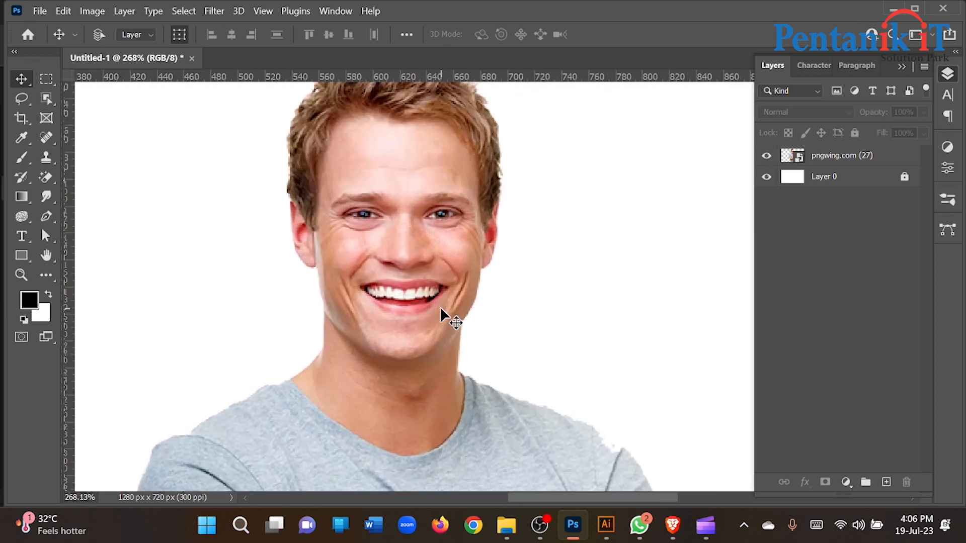
Step: Try to trace the jawline from the jaw corner toward the chin with the Pen tool in Shape mode
{"action": "left_click", "coordinate": [393, 277]}
{"action": "left_click", "coordinate": [103, 176]}
{"action": "left_click", "coordinate": [46, 217]}
{"action": "scroll", "coordinate": [325, 352], "scroll_direction": "up", "scroll_amount": 4}
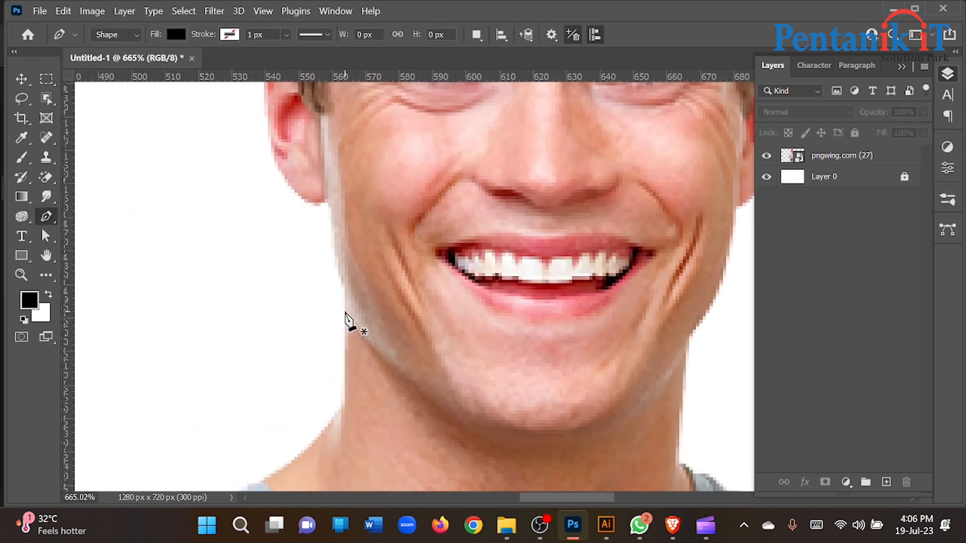
{"action": "left_click", "coordinate": [344, 309]}
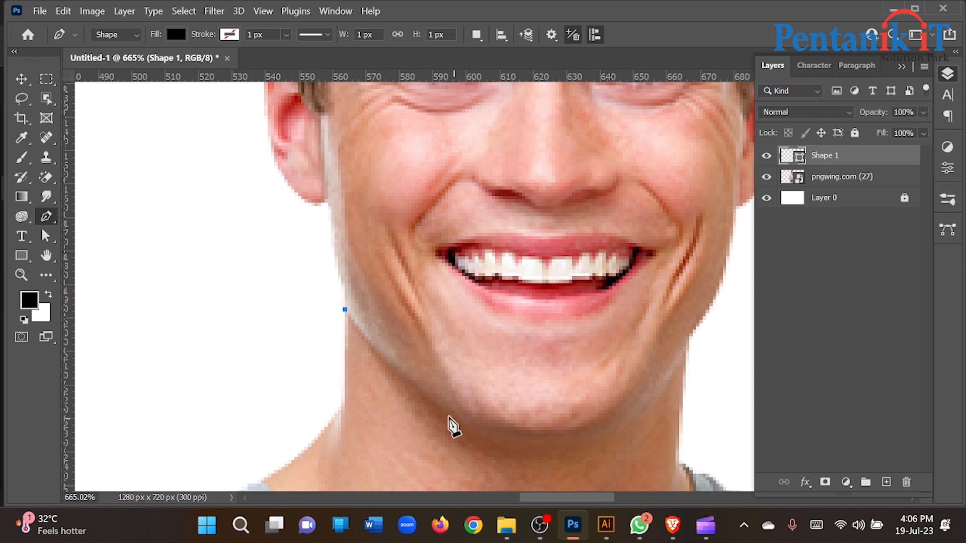
{"action": "left_click_drag", "start_coordinate": [422, 393], "coordinate": [448, 412]}
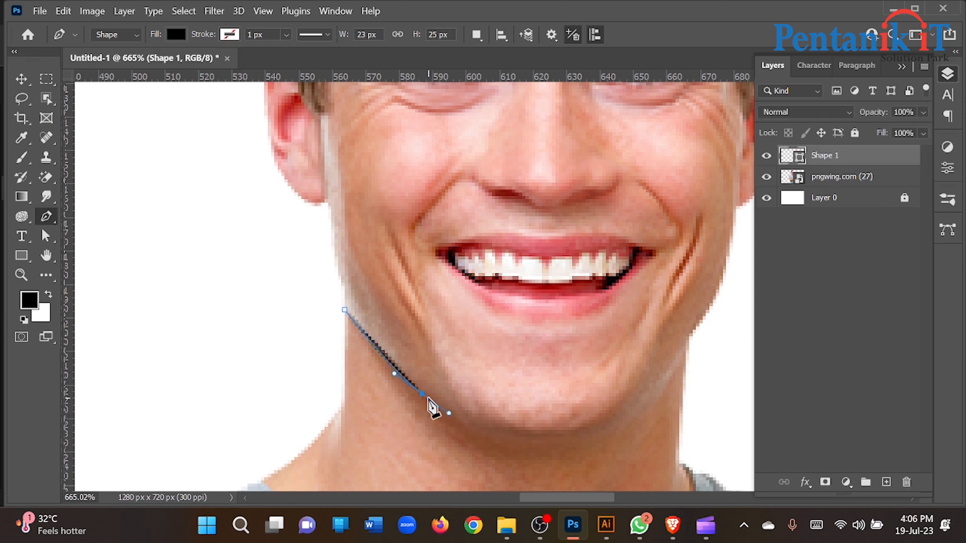
Step: Switch the Pen tool to Path mode and delete the Shape 1 layer
{"action": "left_click", "coordinate": [122, 41]}
{"action": "left_click", "coordinate": [126, 57]}
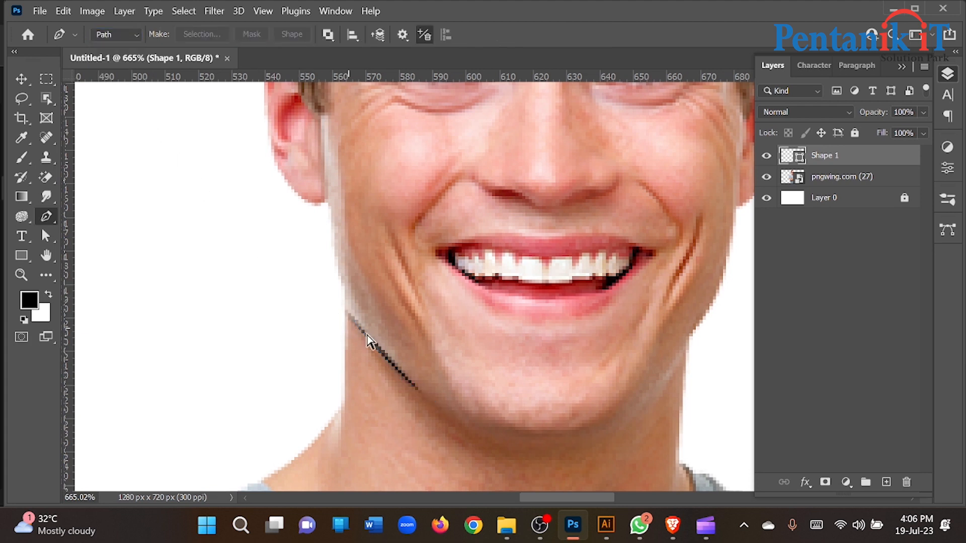
{"action": "key", "text": "Delete"}
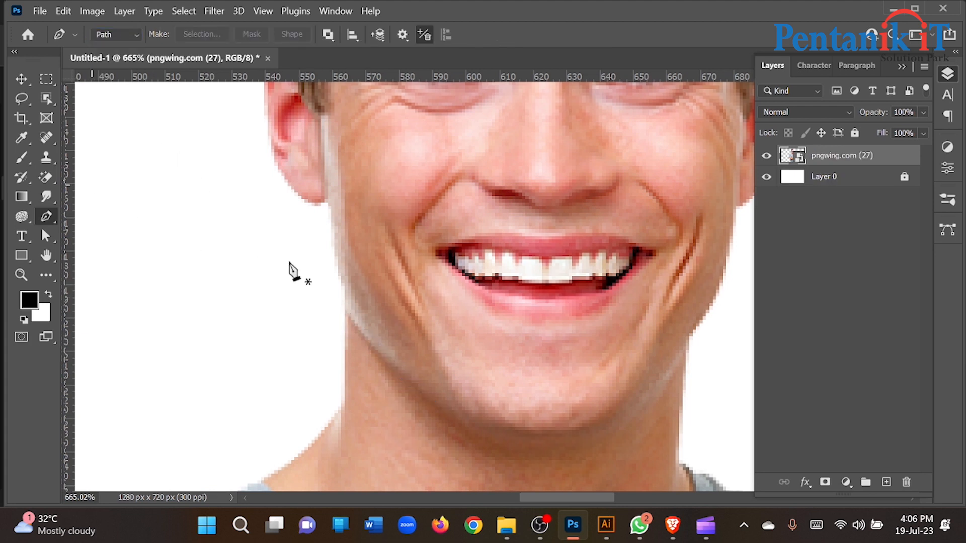
Step: Trace a curved path along the jawline from the left jaw corner, under the chin, to the right jaw corner
{"action": "left_click", "coordinate": [345, 310]}
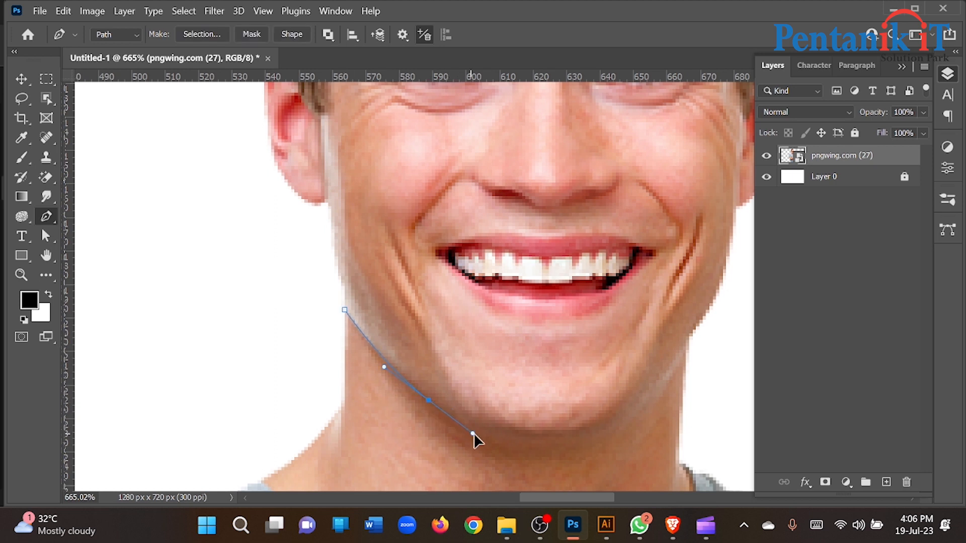
{"action": "left_click_drag", "start_coordinate": [553, 423], "coordinate": [395, 391]}
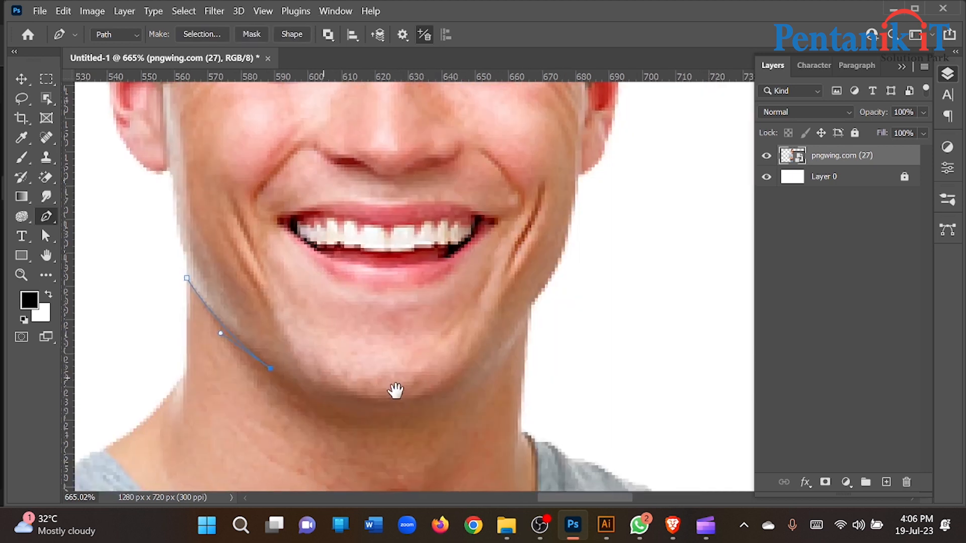
{"action": "left_click_drag", "start_coordinate": [514, 400], "coordinate": [542, 396]}
{"action": "left_click", "coordinate": [425, 406], "text": "alt"}
{"action": "scroll", "coordinate": [492, 405], "scroll_direction": "down", "scroll_amount": 5}
{"action": "scroll", "coordinate": [497, 362], "scroll_direction": "up", "scroll_amount": 4}
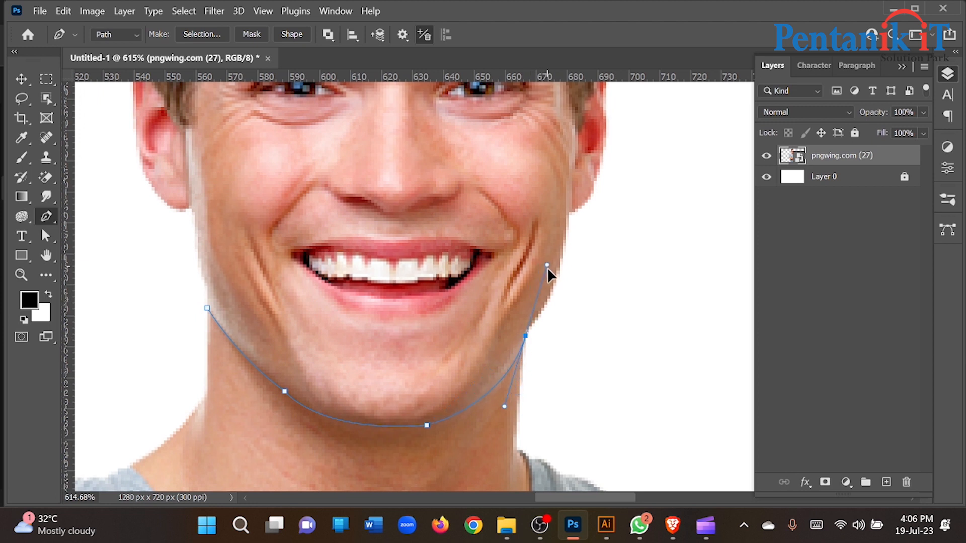
{"action": "left_click", "coordinate": [525, 336], "text": "alt"}
Step: Continue the path in a wide loop around the man's neck and body and close it at its starting anchor
{"action": "scroll", "coordinate": [528, 322], "scroll_direction": "down", "scroll_amount": 3}
{"action": "scroll", "coordinate": [529, 317], "scroll_direction": "down", "scroll_amount": 10}
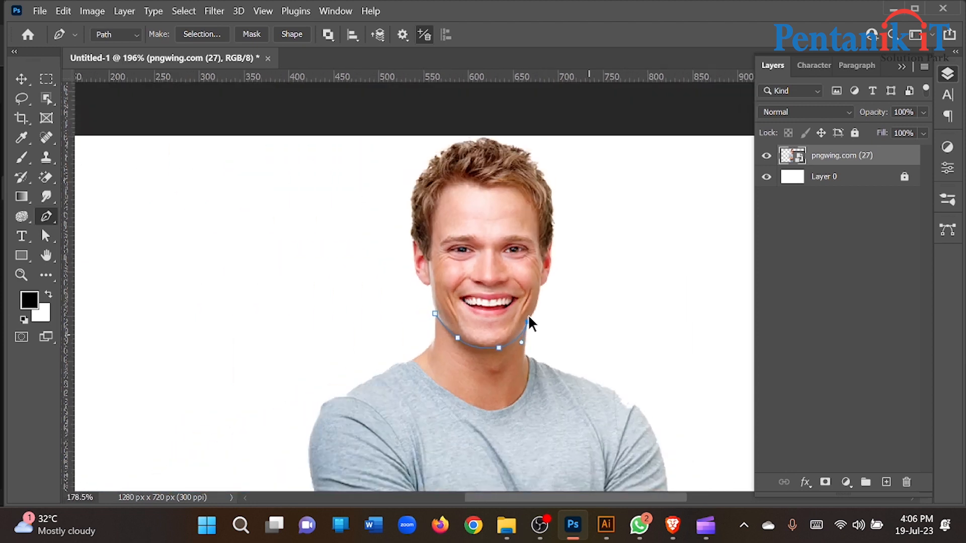
{"action": "left_click_drag", "start_coordinate": [629, 302], "coordinate": [645, 378]}
{"action": "left_click", "coordinate": [613, 486]}
{"action": "left_click_drag", "start_coordinate": [478, 487], "coordinate": [448, 461]}
{"action": "left_click_drag", "start_coordinate": [437, 391], "coordinate": [484, 318]}
{"action": "left_click", "coordinate": [526, 314]}
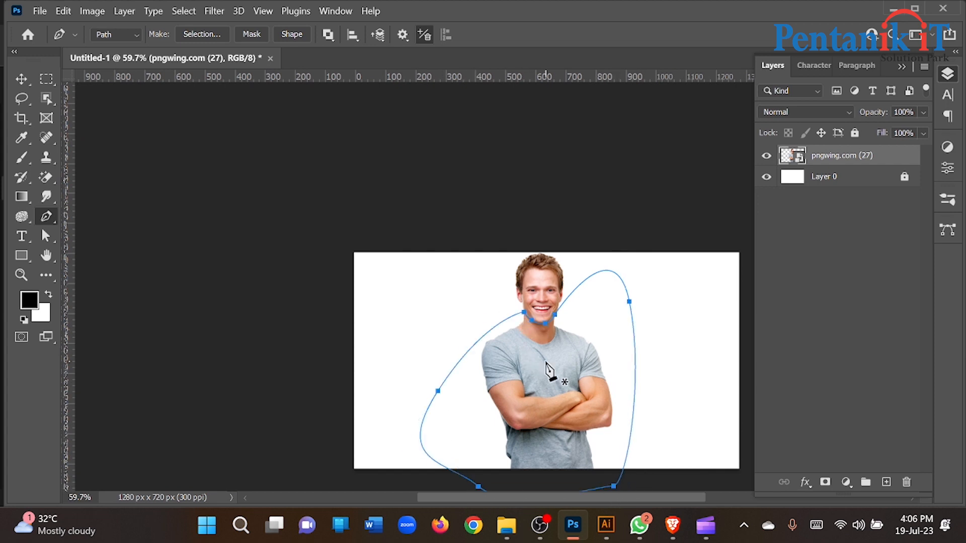
Step: Convert the closed path into a new anti-aliased selection with a feather radius of 0 pixels
{"action": "right_click", "coordinate": [547, 370]}
{"action": "left_click", "coordinate": [594, 83]}
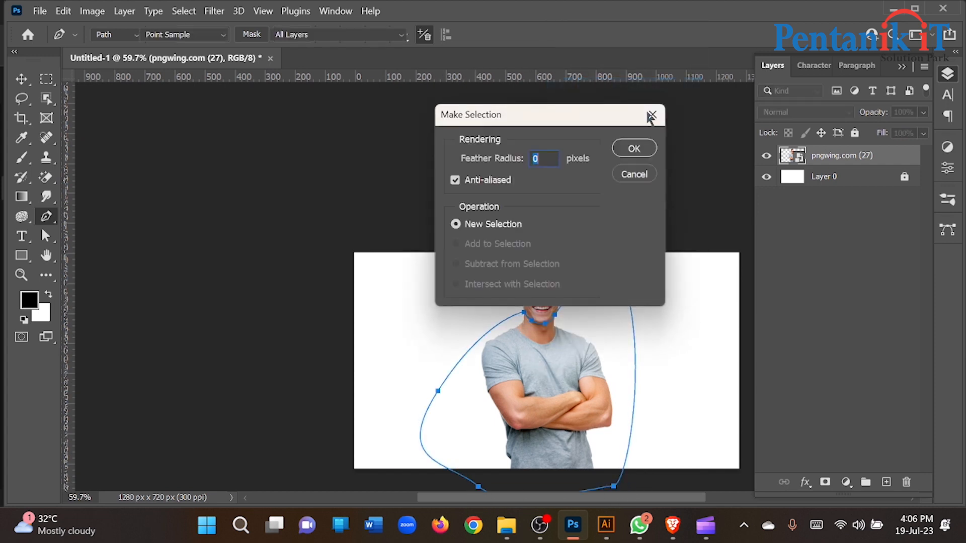
{"action": "key", "text": "Return"}
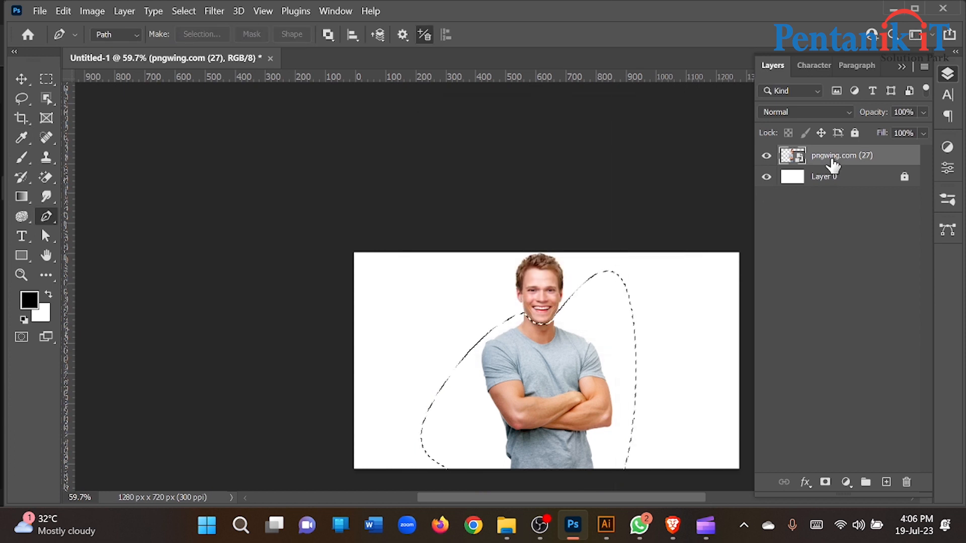
Step: Rasterize the pngwing.com (27) layer, delete the selected neck and body, and clear the selection
{"action": "right_click", "coordinate": [833, 160]}
{"action": "left_click", "coordinate": [670, 302]}
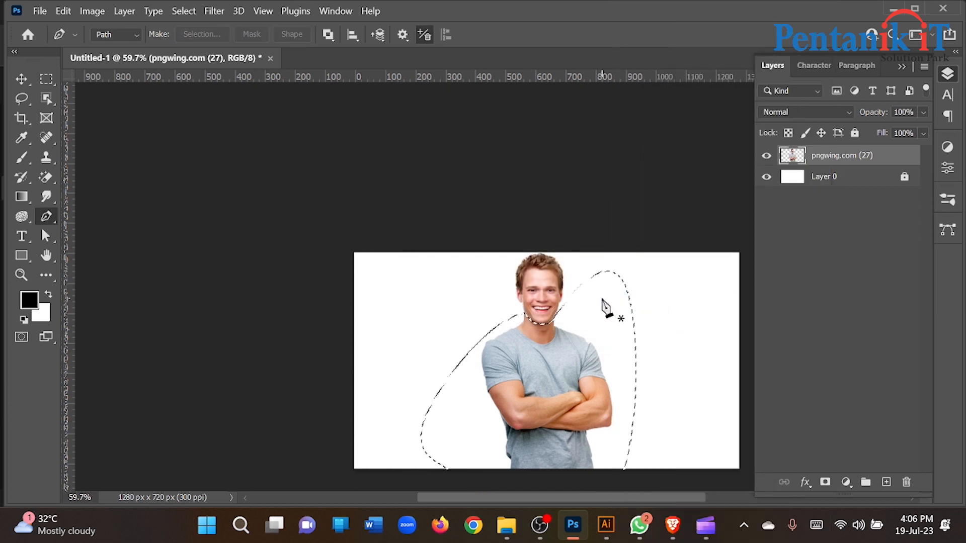
{"action": "key", "text": "Delete"}
{"action": "key", "text": "ctrl+d"}
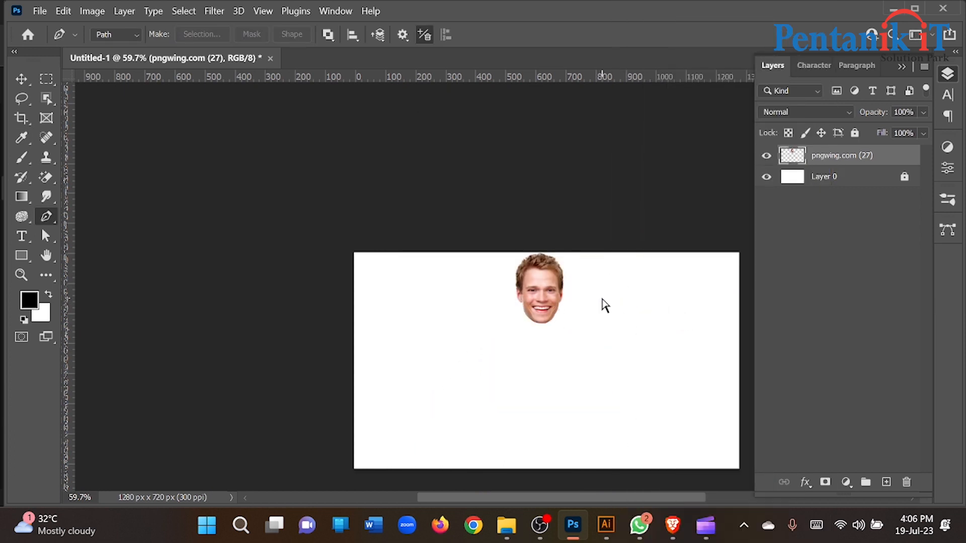
Step: Add a layer mask to the cut-out head layer and activate the Brush tool
{"action": "scroll", "coordinate": [565, 302], "scroll_direction": "up", "scroll_amount": 8}
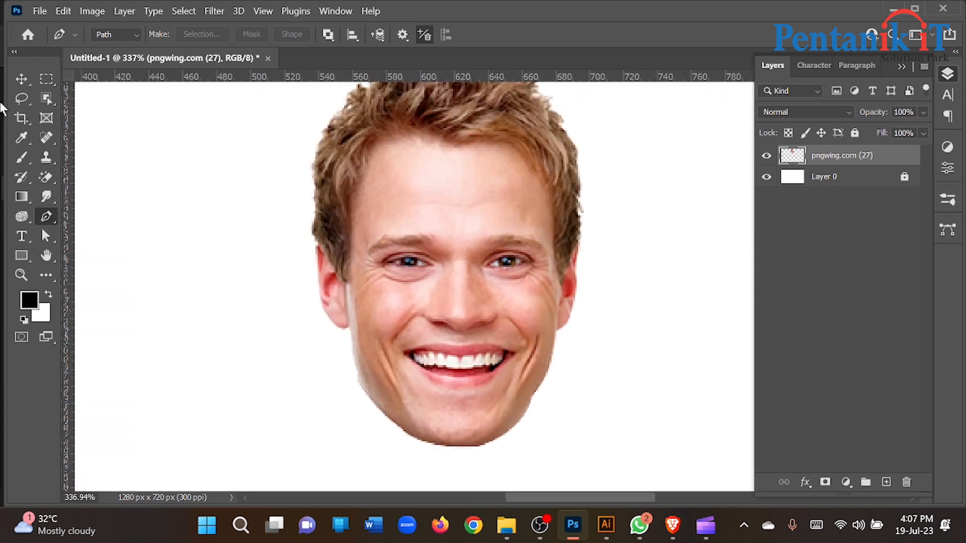
{"action": "left_click", "coordinate": [15, 81]}
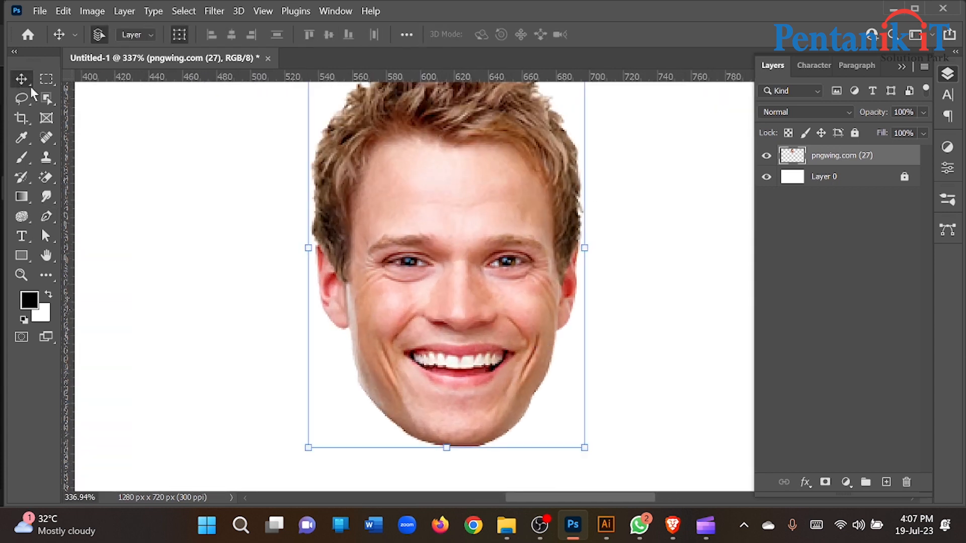
{"action": "left_click", "coordinate": [826, 482]}
{"action": "left_click", "coordinate": [18, 153]}
Step: Reduce the brush to 9 px and paint black on the mask to smooth the right jaw and chin edge
{"action": "left_click_drag", "start_coordinate": [545, 291], "coordinate": [532, 422]}
{"action": "mouse_move", "coordinate": [557, 309]}
{"action": "left_mouse_down"}
{"action": "mouse_move", "coordinate": [514, 339]}
{"action": "mouse_move", "coordinate": [520, 376]}
{"action": "left_mouse_up"}
{"action": "scroll", "coordinate": [520, 375], "scroll_direction": "up", "scroll_amount": 4}
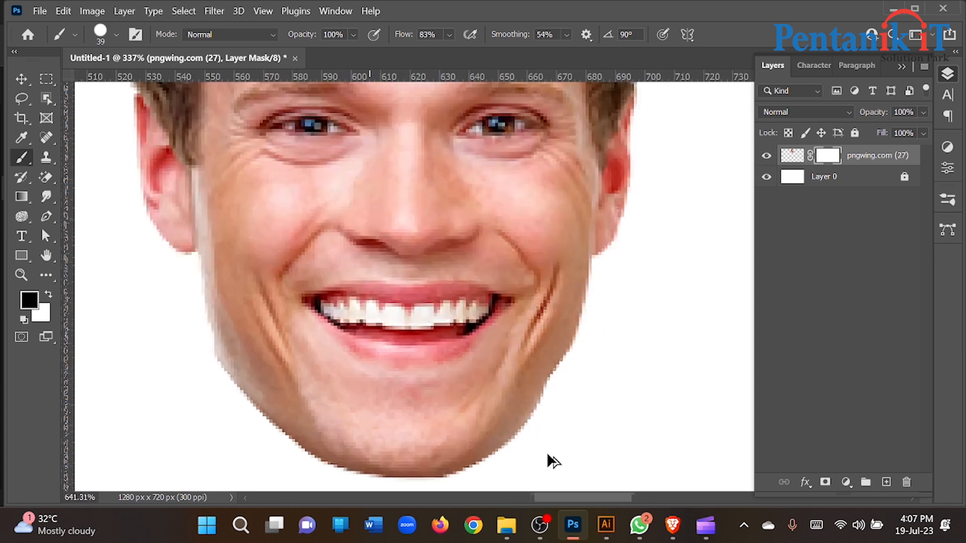
{"action": "left_click_drag", "start_coordinate": [527, 290], "coordinate": [520, 260]}
{"action": "mouse_move", "coordinate": [571, 352]}
{"action": "left_mouse_down"}
{"action": "mouse_move", "coordinate": [548, 358]}
{"action": "mouse_move", "coordinate": [543, 350]}
{"action": "left_mouse_up"}
{"action": "scroll", "coordinate": [547, 337], "scroll_direction": "up", "scroll_amount": 2}
{"action": "left_click_drag", "start_coordinate": [577, 322], "coordinate": [551, 326]}
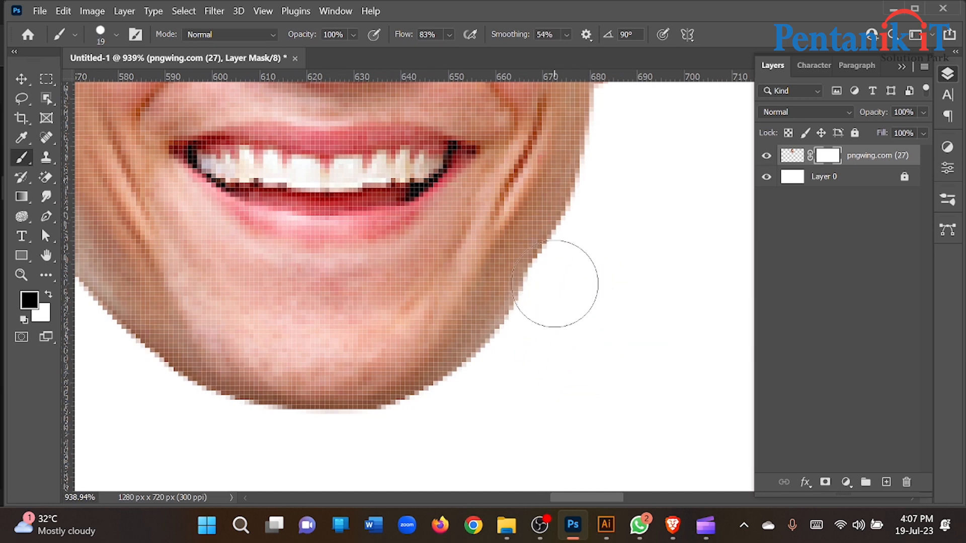
{"action": "mouse_move", "coordinate": [574, 345]}
{"action": "left_mouse_down"}
{"action": "mouse_move", "coordinate": [539, 354]}
{"action": "mouse_move", "coordinate": [548, 288]}
{"action": "left_mouse_up"}
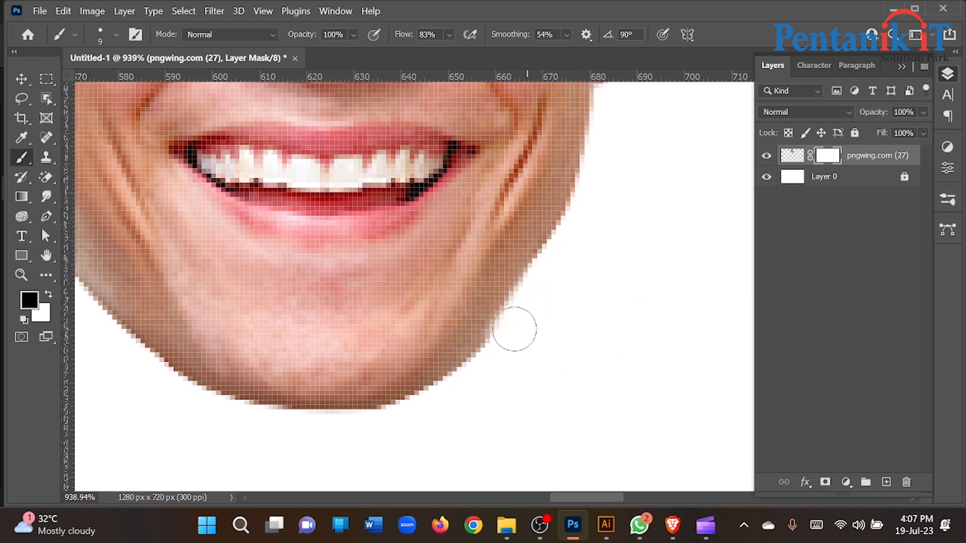
{"action": "left_click_drag", "start_coordinate": [258, 433], "coordinate": [348, 422]}
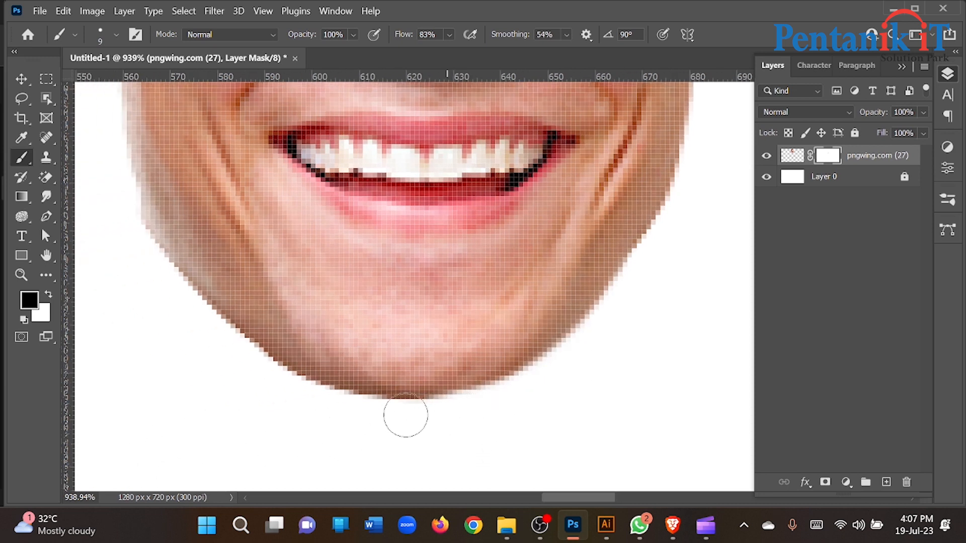
{"action": "left_click_drag", "start_coordinate": [138, 315], "coordinate": [352, 362]}
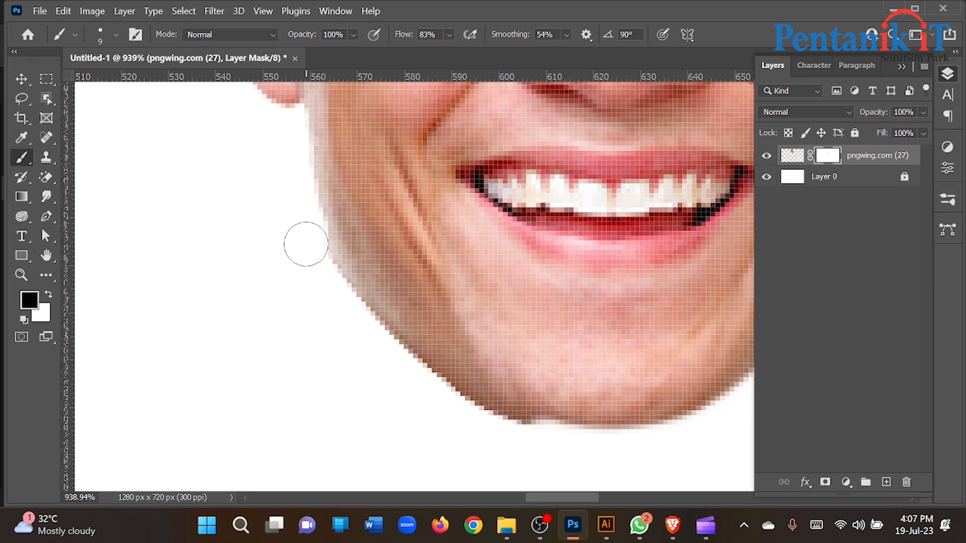
Step: Try smoothing the left jaw and chin edge with black strokes on the layer mask, and undo the strokes
{"action": "mouse_move", "coordinate": [311, 251]}
{"action": "left_mouse_down"}
{"action": "mouse_move", "coordinate": [412, 371]}
{"action": "mouse_move", "coordinate": [481, 418]}
{"action": "mouse_move", "coordinate": [603, 459]}
{"action": "mouse_move", "coordinate": [700, 442]}
{"action": "mouse_move", "coordinate": [455, 401]}
{"action": "left_mouse_up"}
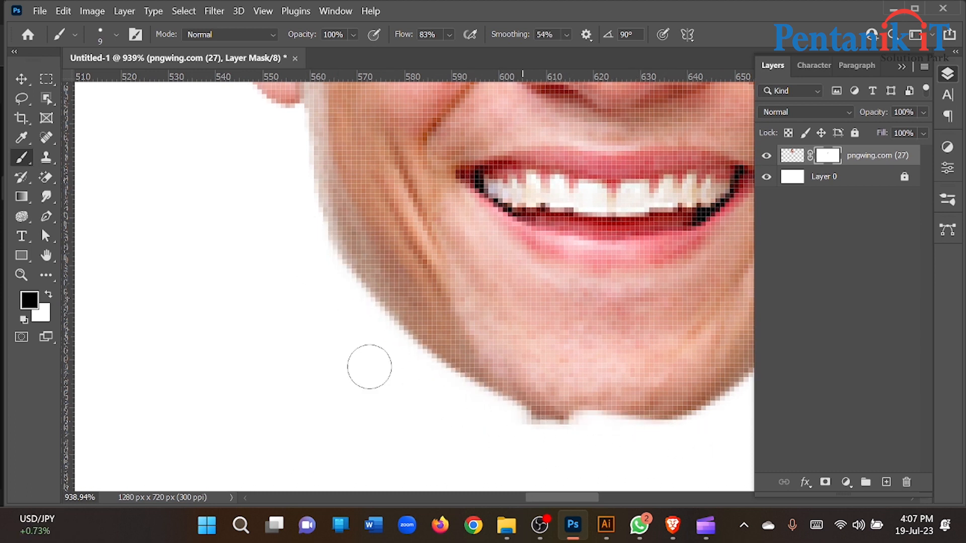
{"action": "key", "text": "ctrl+z"}
{"action": "key", "text": "ctrl+z"}
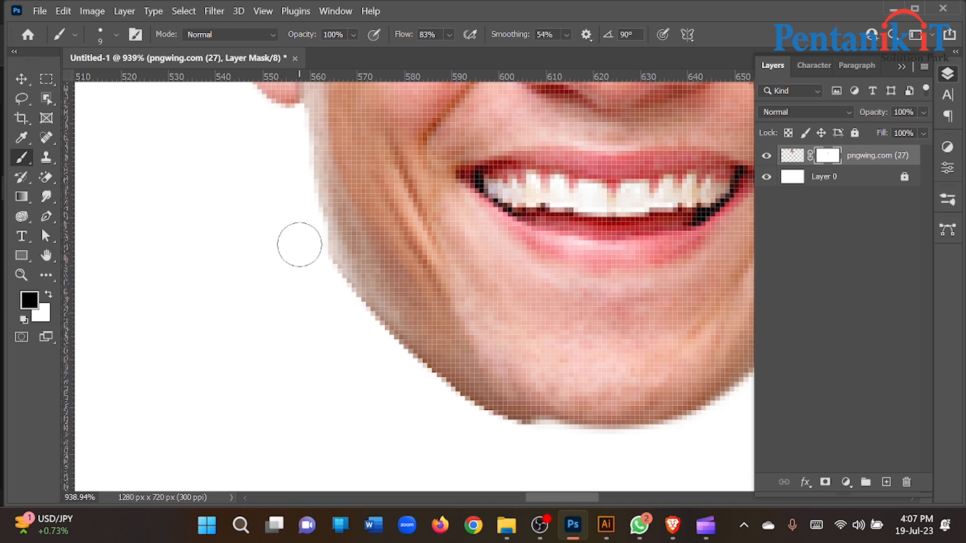
{"action": "mouse_move", "coordinate": [334, 290]}
{"action": "left_mouse_down"}
{"action": "mouse_move", "coordinate": [407, 364]}
{"action": "mouse_move", "coordinate": [515, 438]}
{"action": "mouse_move", "coordinate": [651, 466]}
{"action": "left_mouse_up"}
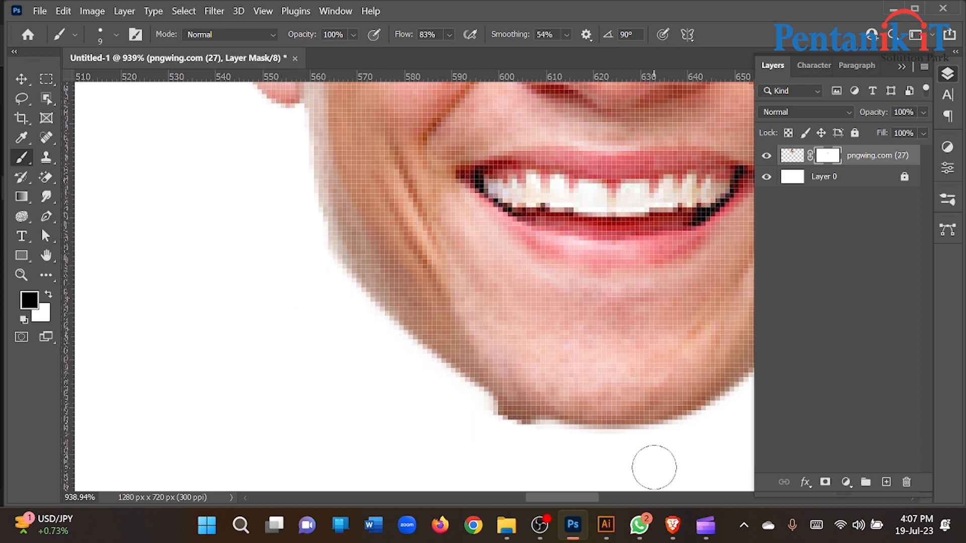
{"action": "left_click_drag", "start_coordinate": [534, 454], "coordinate": [410, 402]}
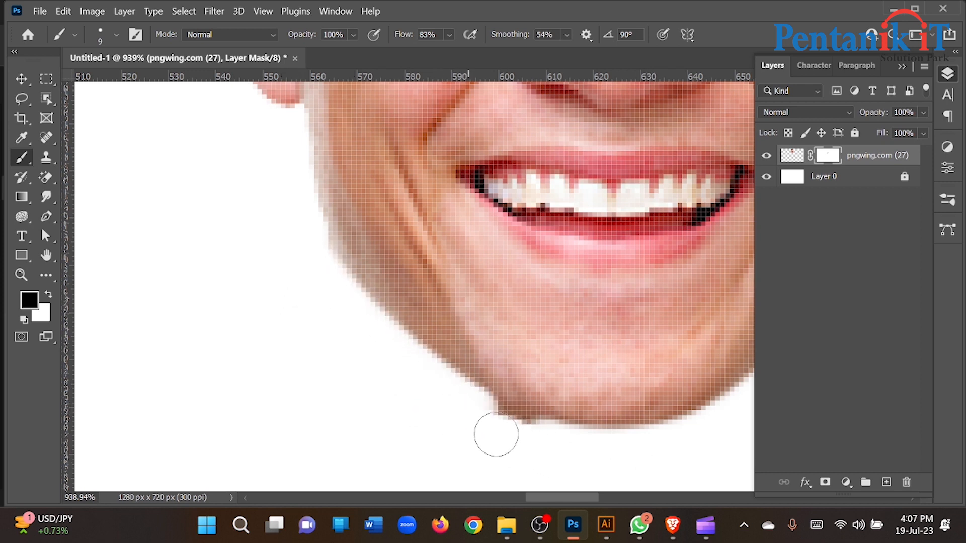
{"action": "scroll", "coordinate": [531, 446], "scroll_direction": "down", "scroll_amount": 4}
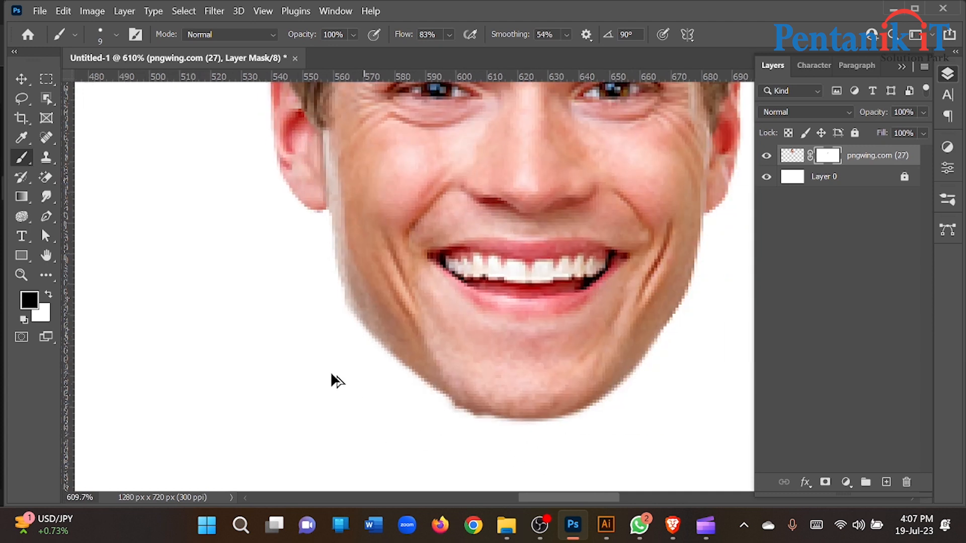
{"action": "scroll", "coordinate": [385, 403], "scroll_direction": "up", "scroll_amount": 2}
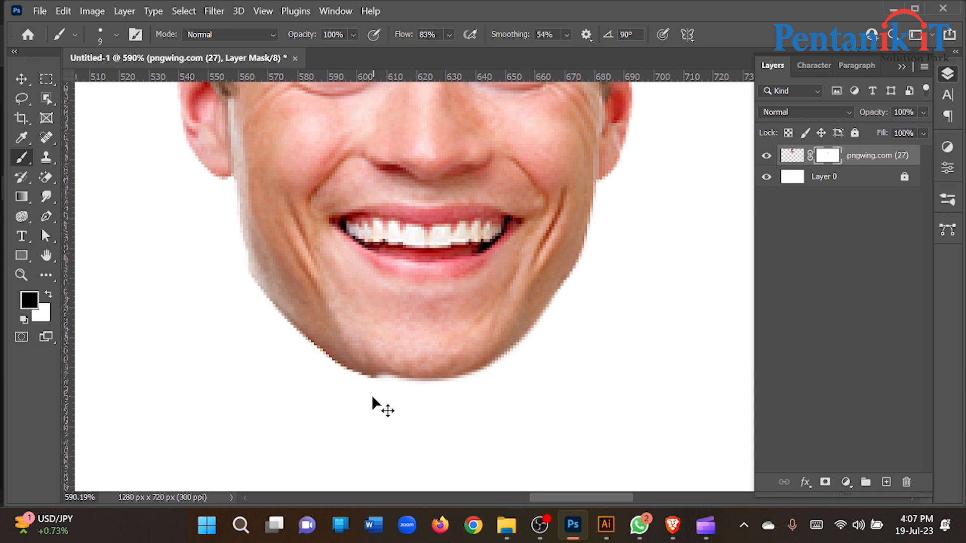
{"action": "scroll", "coordinate": [360, 385], "scroll_direction": "up", "scroll_amount": 1}
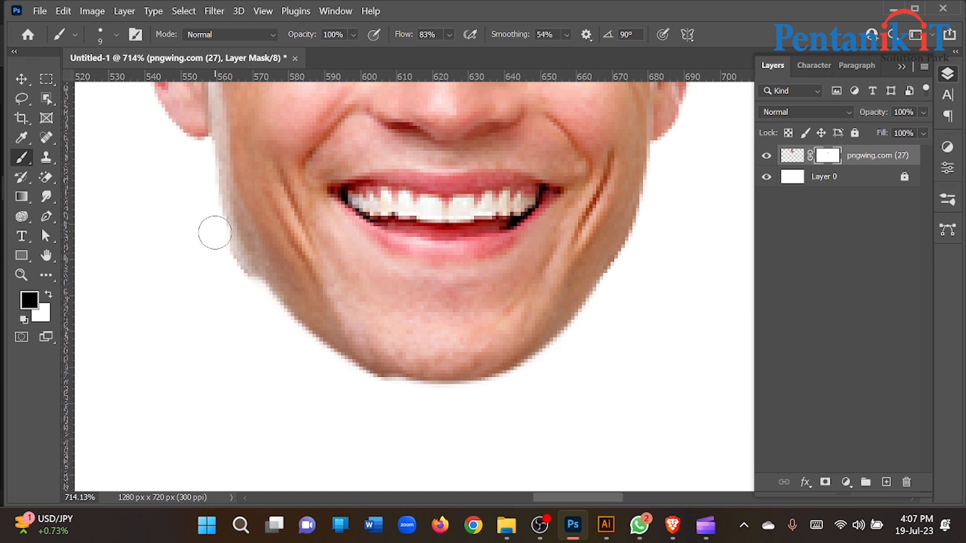
{"action": "key", "text": "ctrl+z"}
Step: Paint black on the layer mask along the left jaw corner to round off its edge
{"action": "left_click_drag", "start_coordinate": [239, 293], "coordinate": [198, 212]}
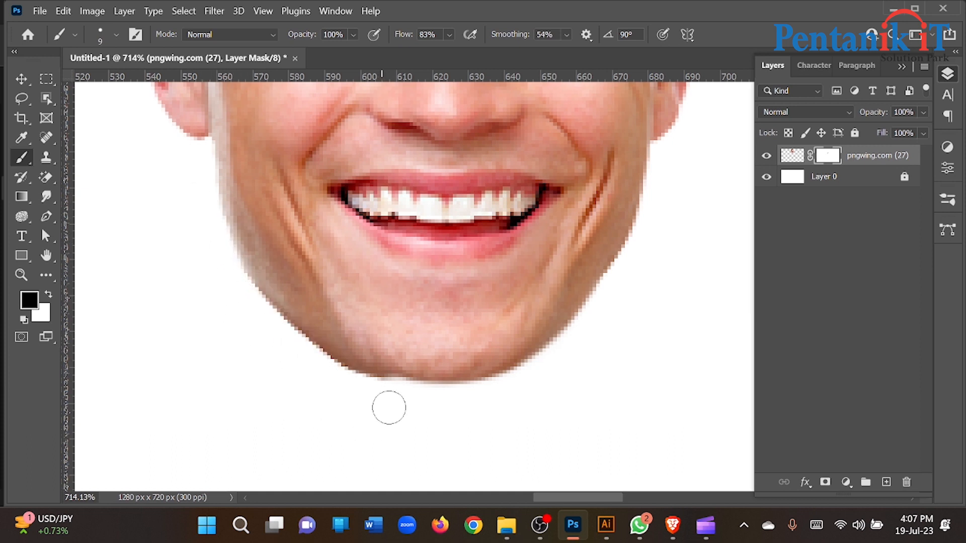
{"action": "scroll", "coordinate": [258, 349], "scroll_direction": "down", "scroll_amount": 5}
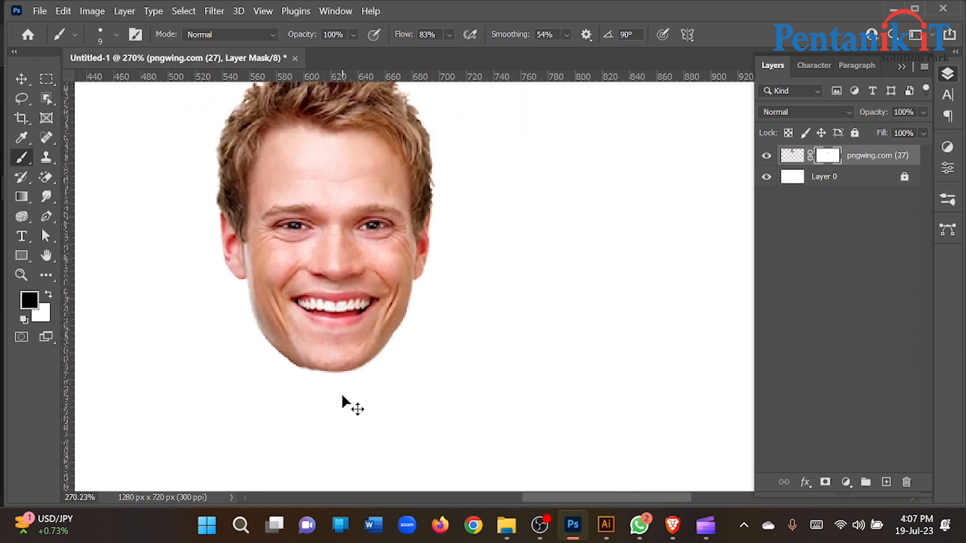
{"action": "scroll", "coordinate": [342, 399], "scroll_direction": "down", "scroll_amount": 4}
Step: Move the head down toward the middle of the canvas and scale it proportionally to about 227%
{"action": "key", "text": "v"}
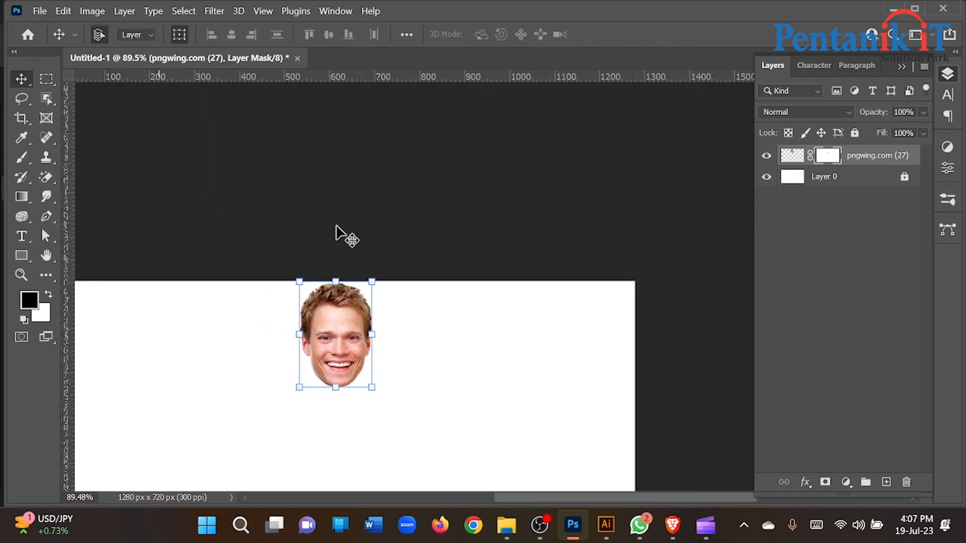
{"action": "scroll", "coordinate": [383, 211], "scroll_direction": "down", "scroll_amount": 2}
{"action": "scroll", "coordinate": [431, 193], "scroll_direction": "down", "scroll_amount": 3}
{"action": "left_click_drag", "start_coordinate": [378, 233], "coordinate": [371, 371]}
{"action": "key", "text": "ctrl+t"}
{"action": "left_click_drag", "start_coordinate": [370, 246], "coordinate": [371, 223]}
{"action": "left_click", "coordinate": [744, 35]}
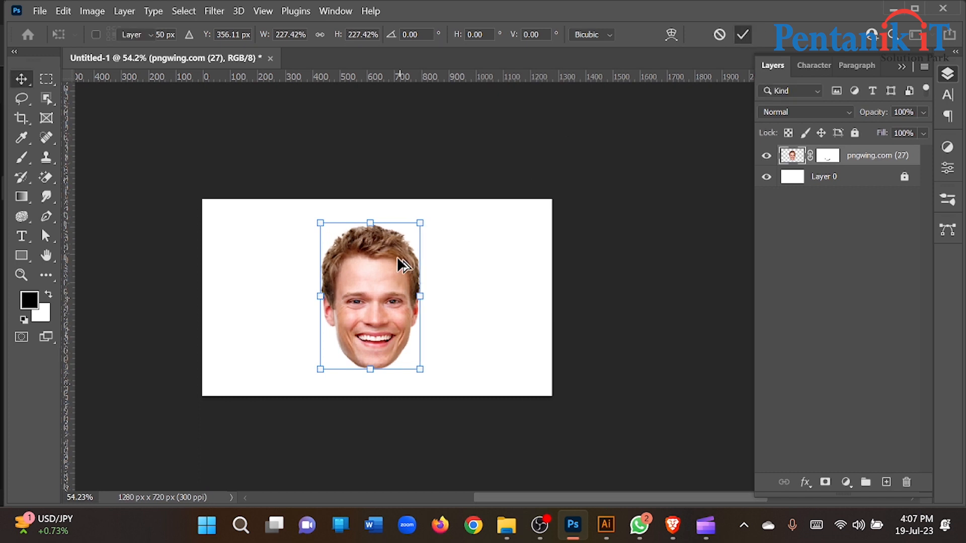
Step: Add an empty layer above the head and draw a closed Pen path across the mouth and around the chin
{"action": "scroll", "coordinate": [397, 256], "scroll_direction": "up", "scroll_amount": 5}
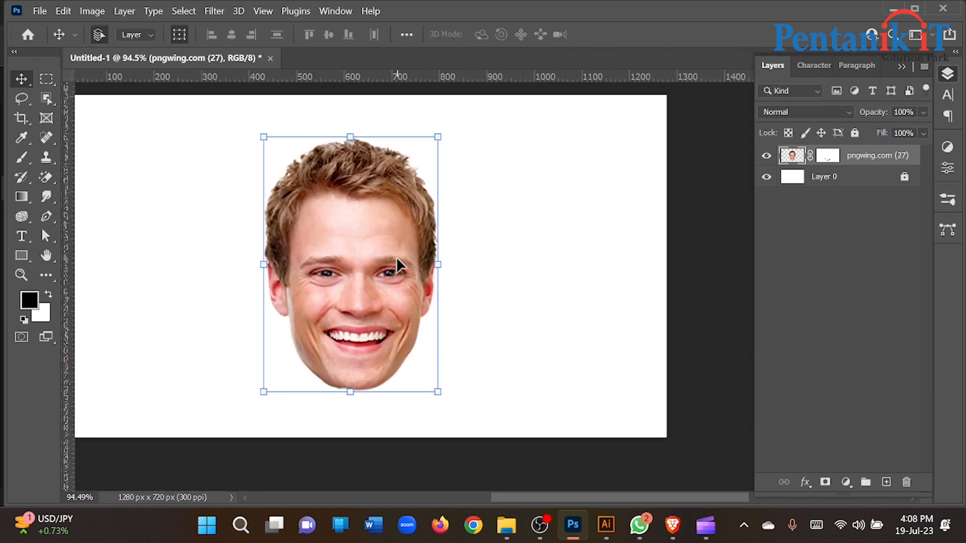
{"action": "left_click", "coordinate": [886, 483]}
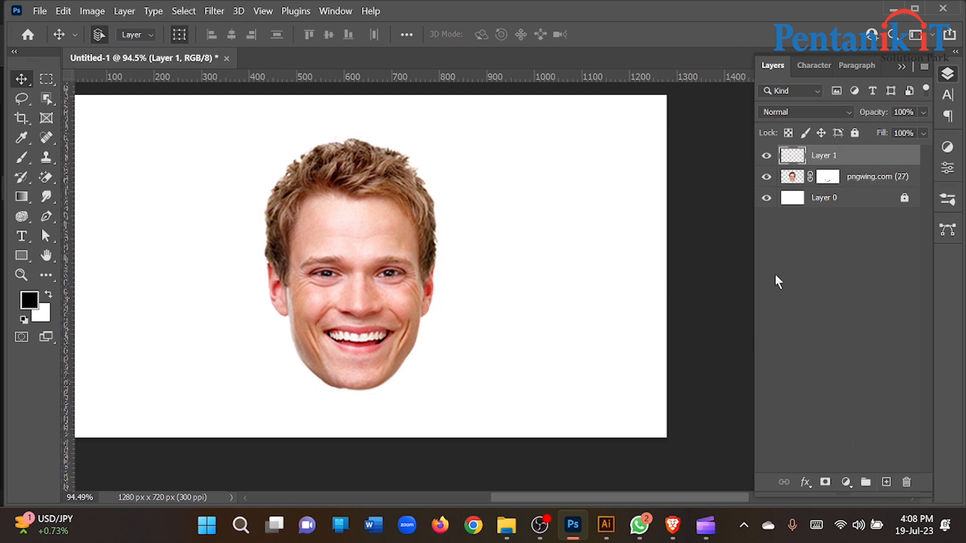
{"action": "left_click", "coordinate": [46, 217]}
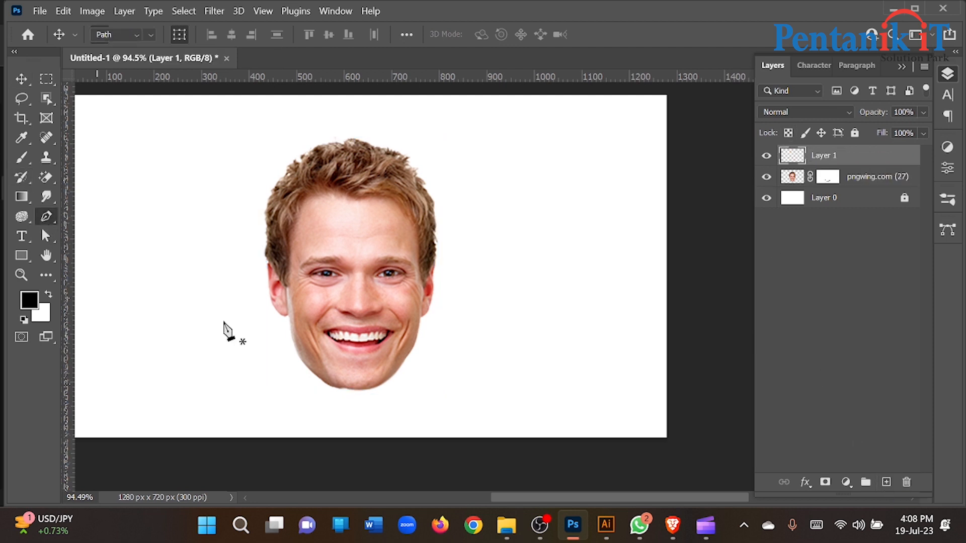
{"action": "scroll", "coordinate": [297, 349], "scroll_direction": "up", "scroll_amount": 2}
{"action": "left_click", "coordinate": [276, 341]}
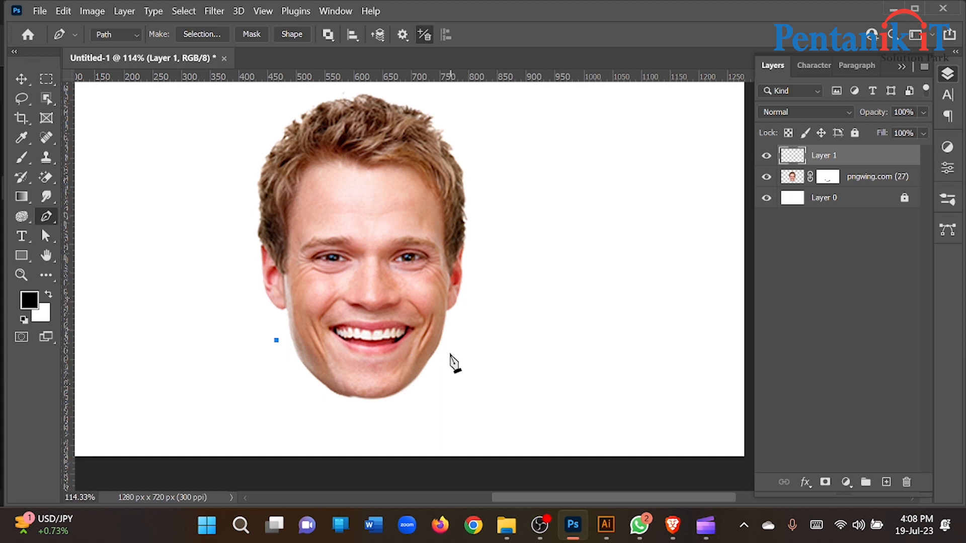
{"action": "left_click_drag", "start_coordinate": [455, 344], "coordinate": [495, 367]}
{"action": "left_click_drag", "start_coordinate": [362, 443], "coordinate": [321, 438]}
{"action": "left_click_drag", "start_coordinate": [273, 415], "coordinate": [274, 400]}
{"action": "left_click", "coordinate": [278, 342]}
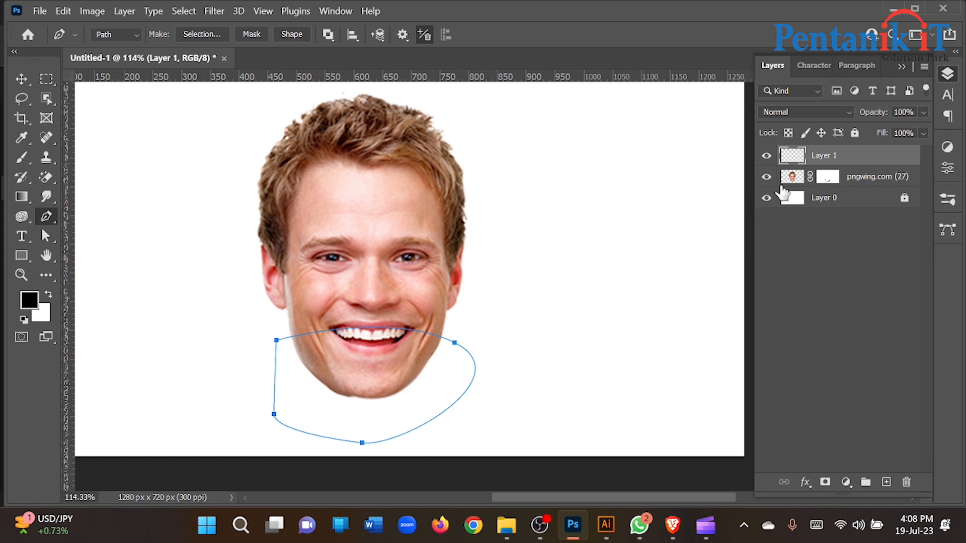
Step: Add another empty layer on top, and convert the masked "pngwing.com (27)" head layer to a Smart Object and rasterize it
{"action": "left_click", "coordinate": [831, 279]}
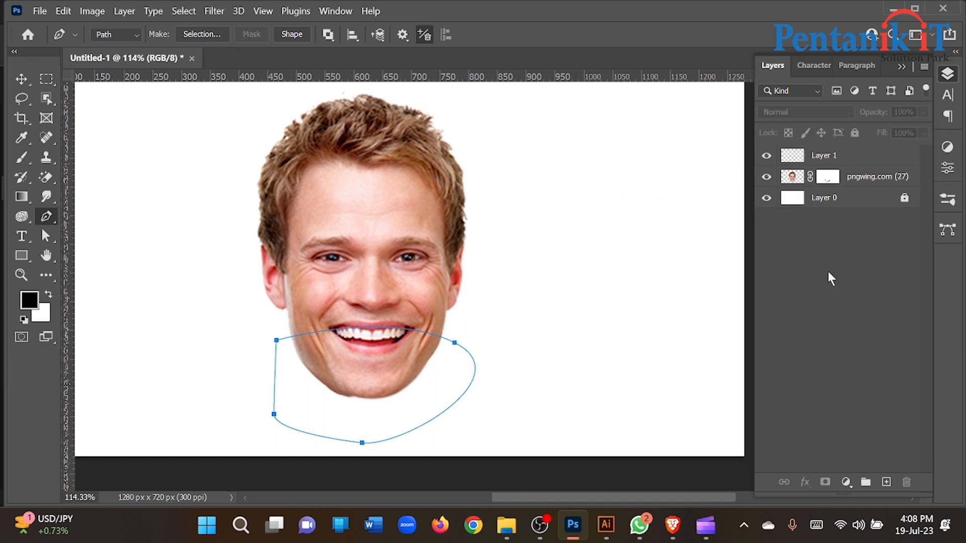
{"action": "left_click", "coordinate": [887, 482]}
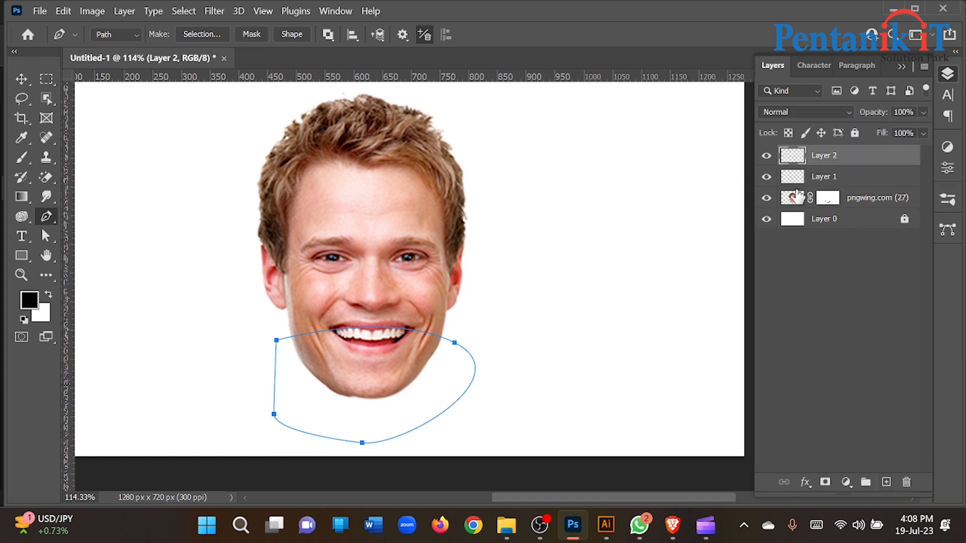
{"action": "left_click", "coordinate": [859, 201]}
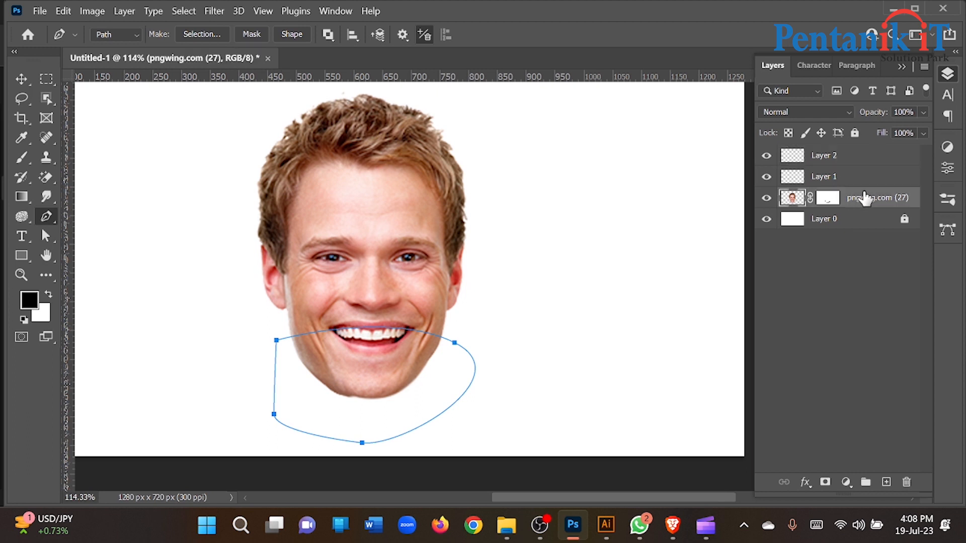
{"action": "mouse_move", "coordinate": [866, 197]}
{"action": "left_mouse_down"}
{"action": "mouse_move", "coordinate": [860, 168]}
{"action": "mouse_move", "coordinate": [861, 201]}
{"action": "left_mouse_up"}
{"action": "right_click", "coordinate": [859, 201]}
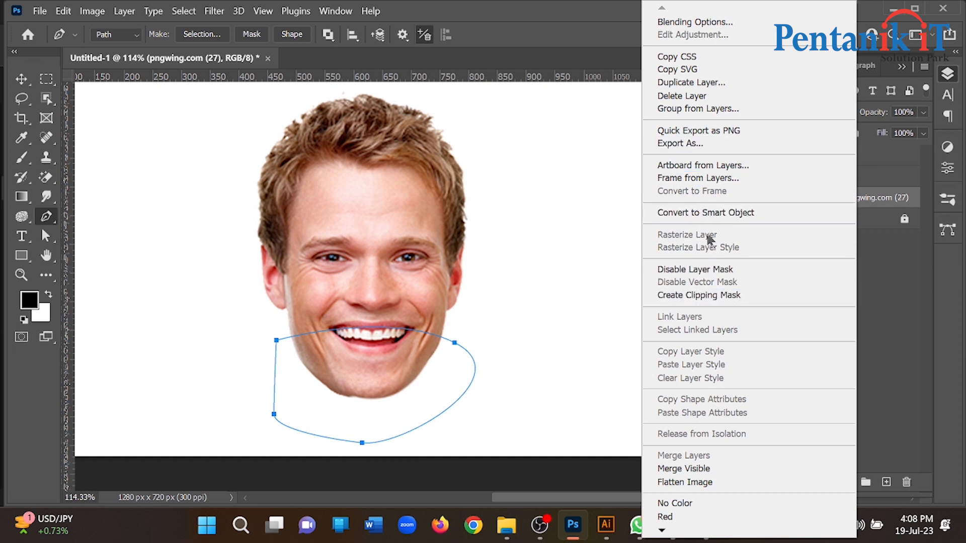
{"action": "left_click", "coordinate": [729, 212]}
{"action": "right_click", "coordinate": [848, 203]}
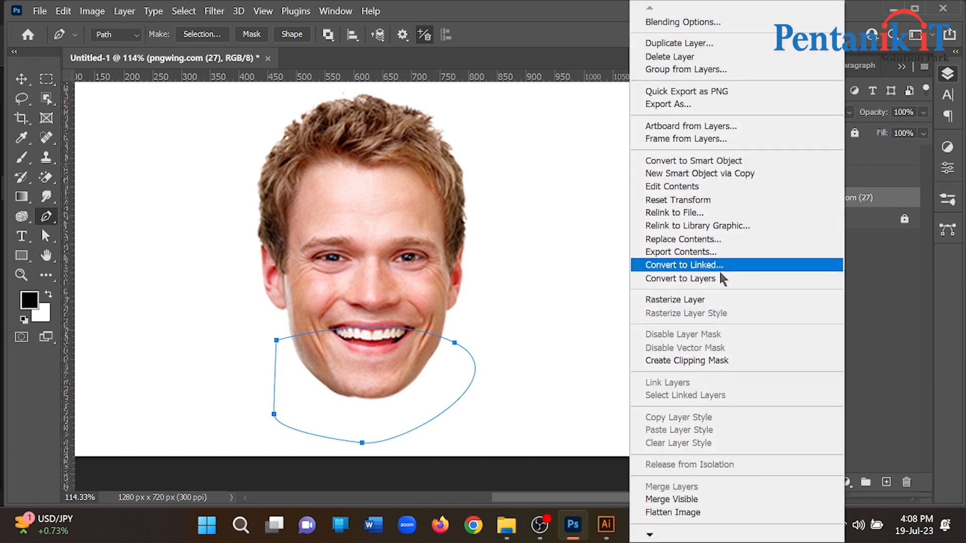
{"action": "left_click", "coordinate": [715, 297]}
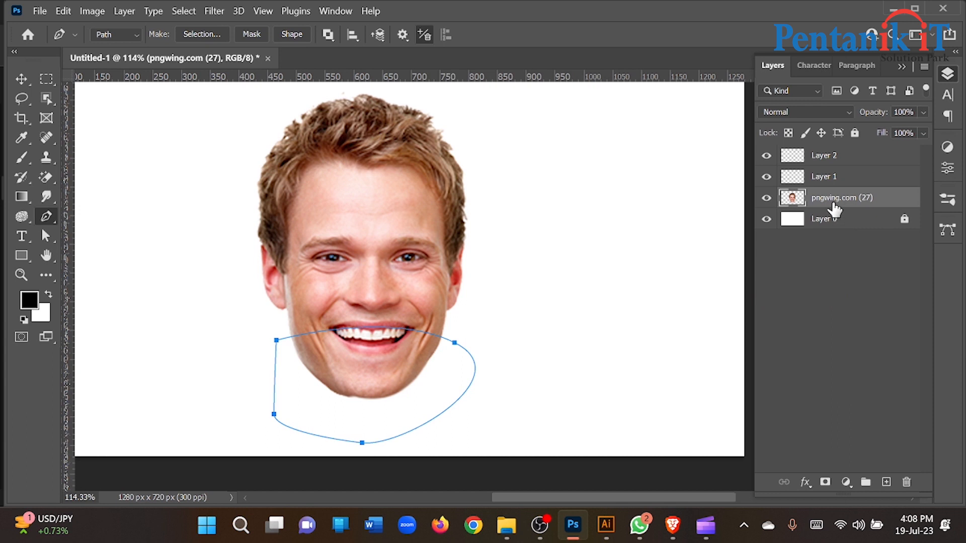
Step: Duplicate the "pngwing.com (27)" head layer and place the copy between Layer 1 and Layer 2
{"action": "key", "text": "j"}
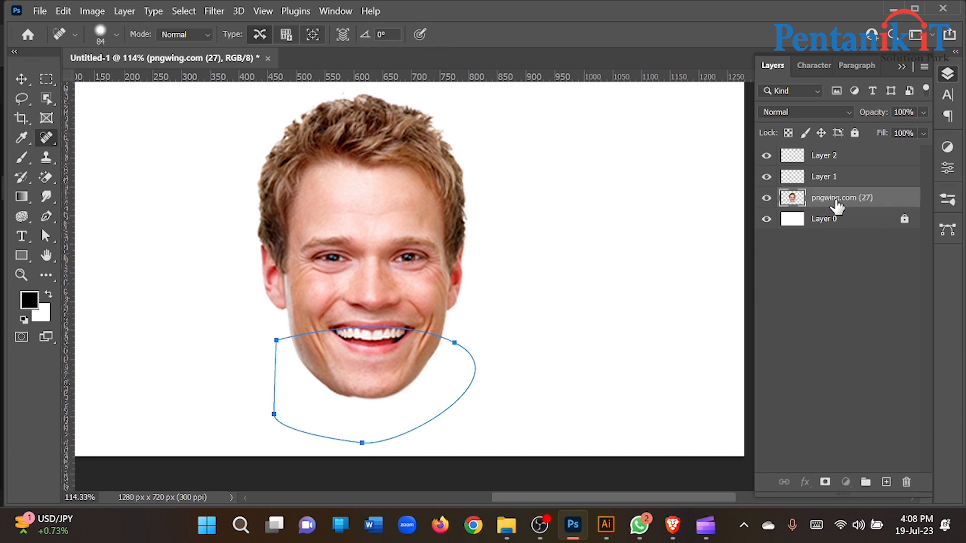
{"action": "key", "text": "ctrl+j"}
{"action": "left_click_drag", "start_coordinate": [838, 200], "coordinate": [836, 166]}
Step: With Layer 2 active, draw a second closed Pen path crossing the nose and extending past the jaw on the ear side
{"action": "left_click", "coordinate": [835, 157]}
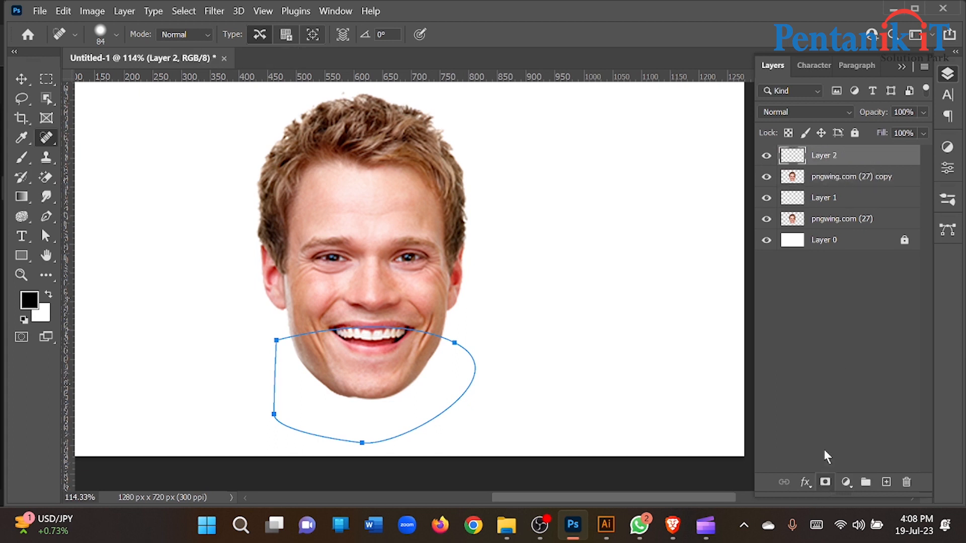
{"action": "left_click", "coordinate": [46, 216]}
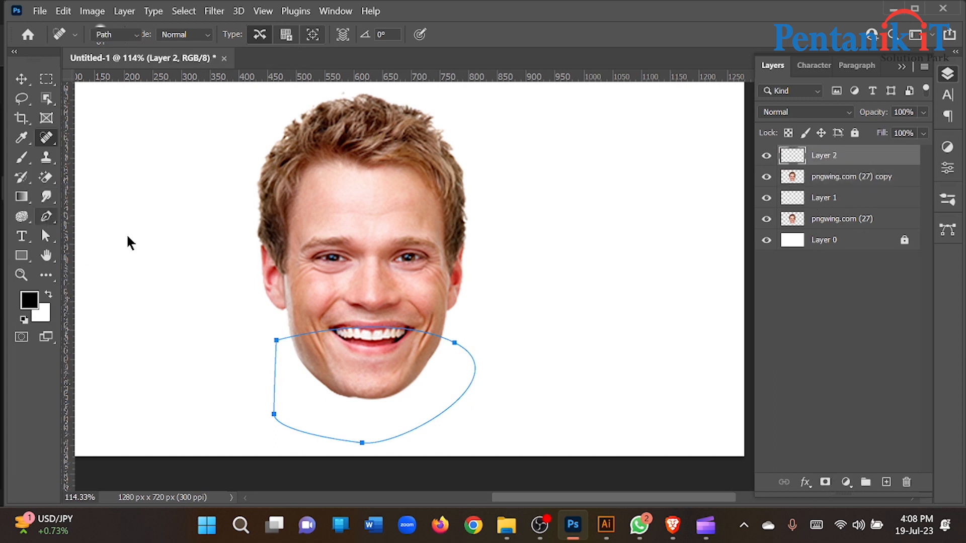
{"action": "left_click_drag", "start_coordinate": [489, 295], "coordinate": [603, 327]}
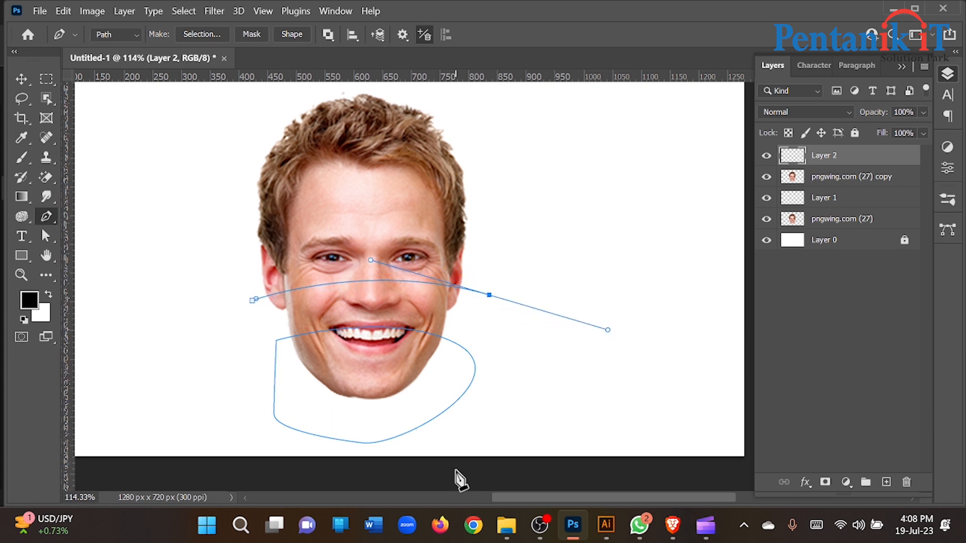
{"action": "left_click", "coordinate": [242, 435]}
{"action": "left_click_drag", "start_coordinate": [220, 372], "coordinate": [237, 349]}
{"action": "left_click", "coordinate": [254, 304]}
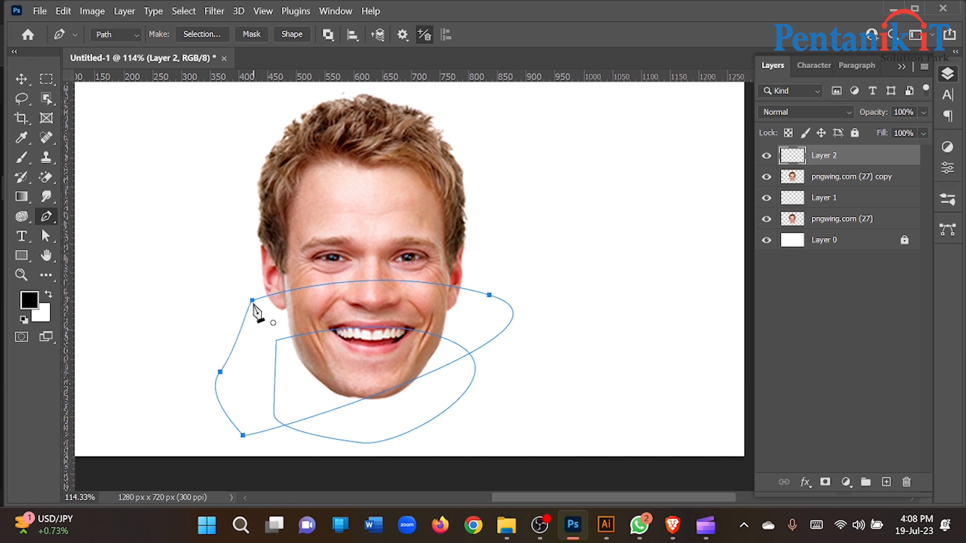
Step: Add an empty layer on top, place a duplicate of "pngwing.com (27) copy" directly beneath it, and keep the empty layer active
{"action": "left_click", "coordinate": [887, 482]}
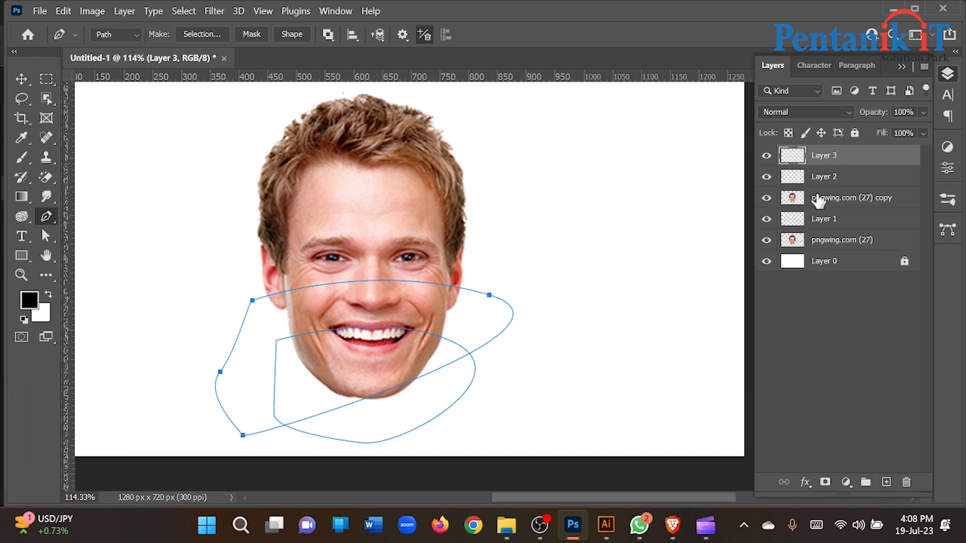
{"action": "left_click", "coordinate": [824, 199]}
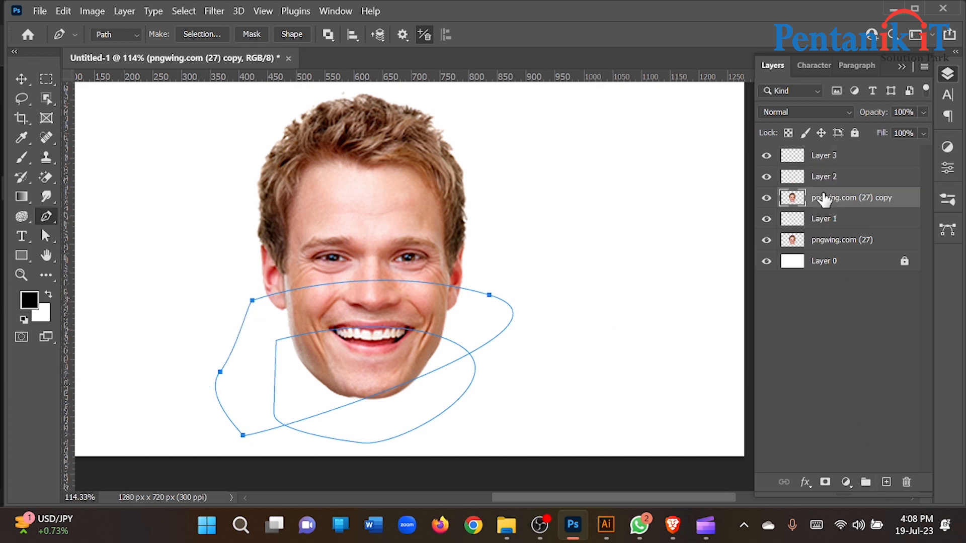
{"action": "key", "text": "ctrl+j"}
{"action": "left_click_drag", "start_coordinate": [826, 198], "coordinate": [839, 167]}
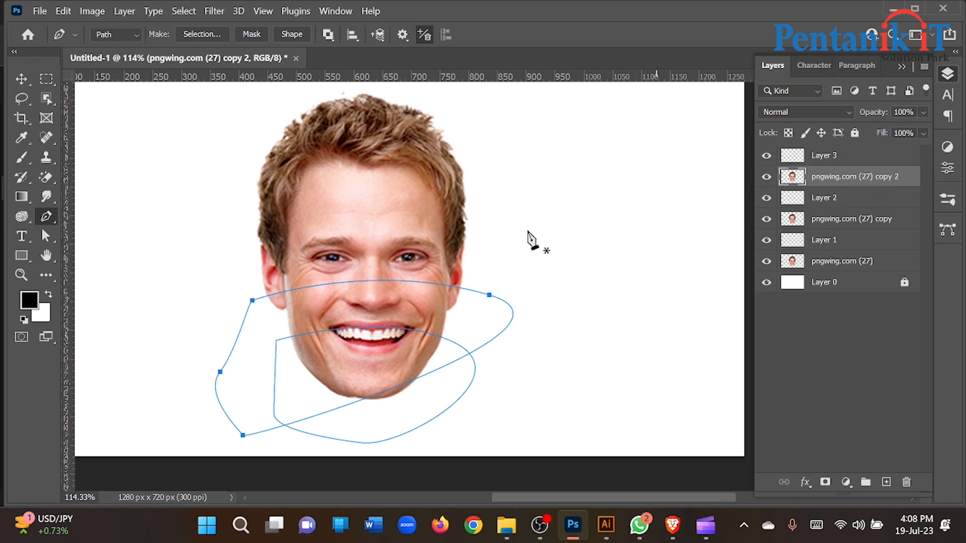
{"action": "left_click", "coordinate": [798, 156]}
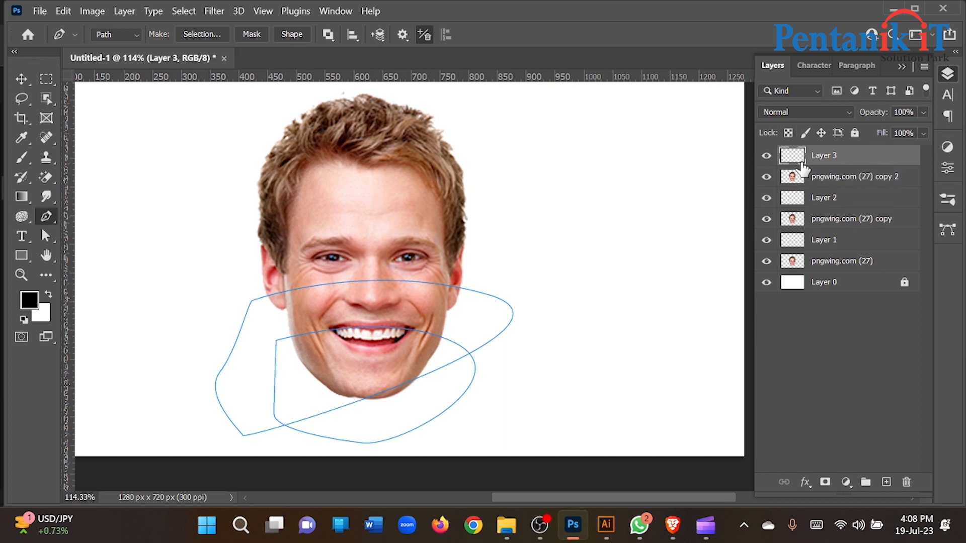
{"action": "left_click", "coordinate": [237, 217]}
{"action": "left_click_drag", "start_coordinate": [506, 224], "coordinate": [595, 262]}
{"action": "key", "text": "ctrl+z"}
{"action": "key", "text": "ctrl+z"}
Step: Draw a third, wider closed Pen path that crosses the forehead just above the eyebrows and surrounds the lower face
{"action": "left_click", "coordinate": [240, 243]}
{"action": "left_click_drag", "start_coordinate": [482, 231], "coordinate": [633, 277]}
{"action": "left_click_drag", "start_coordinate": [525, 408], "coordinate": [375, 450]}
{"action": "left_click_drag", "start_coordinate": [118, 370], "coordinate": [145, 342]}
{"action": "left_click", "coordinate": [241, 243]}
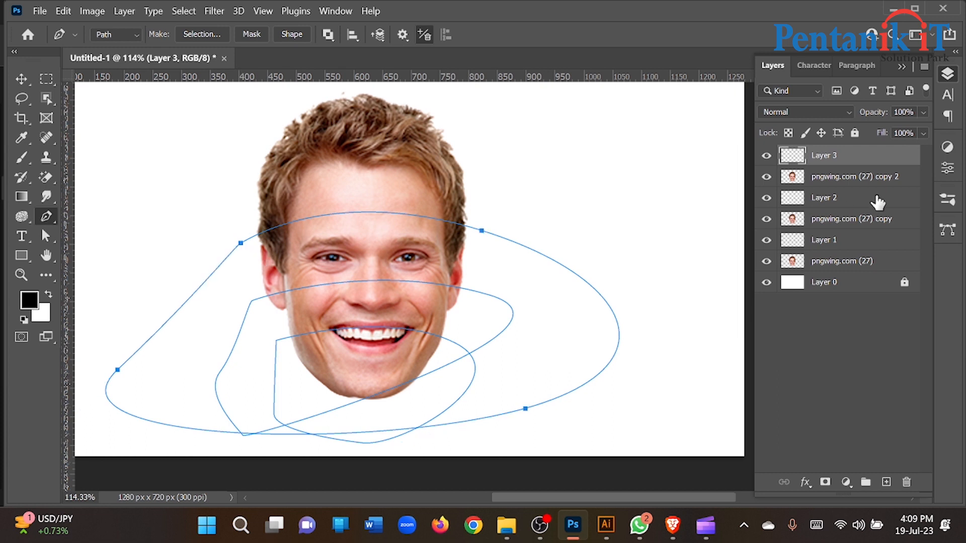
Step: Place a duplicate of the "pngwing.com (27) copy 2" layer on top of the stack and add an empty layer above it
{"action": "double_click", "coordinate": [840, 177]}
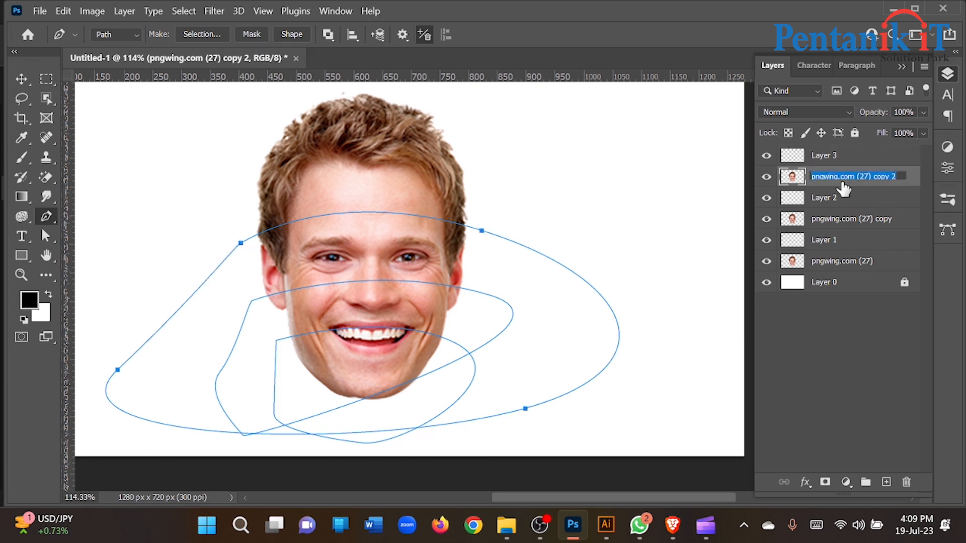
{"action": "left_click", "coordinate": [860, 196]}
{"action": "left_click", "coordinate": [856, 186]}
{"action": "left_click_drag", "start_coordinate": [856, 185], "coordinate": [850, 154]}
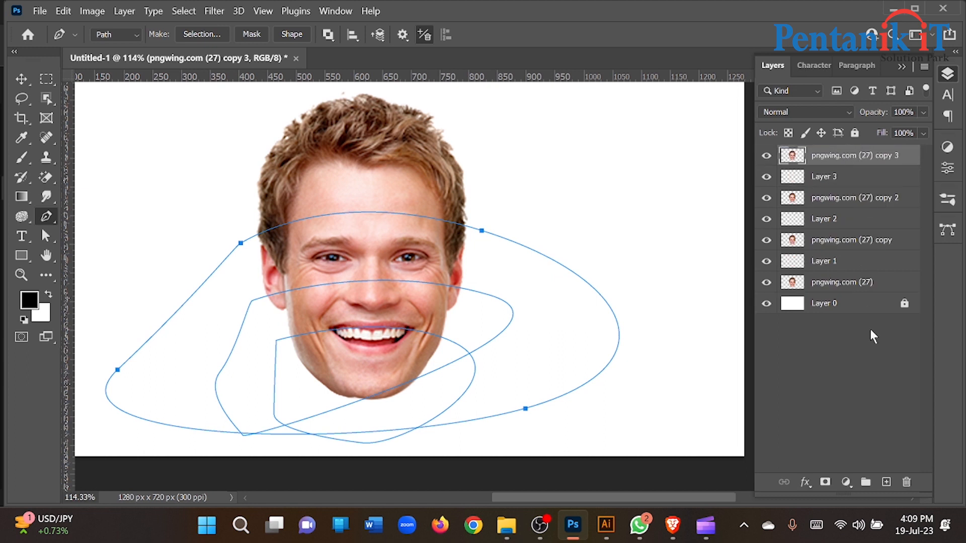
{"action": "left_click", "coordinate": [886, 482]}
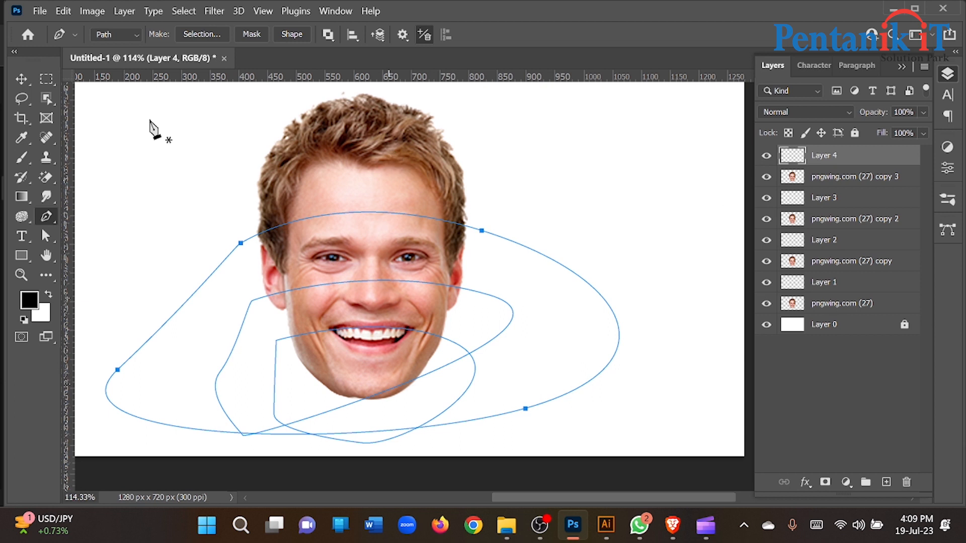
Step: Undo the last added empty layer and the last head duplicate above Layer 3
{"action": "left_click", "coordinate": [21, 79]}
{"action": "key", "text": "ctrl+z"}
{"action": "key", "text": "ctrl+z"}
{"action": "key", "text": "ctrl+z"}
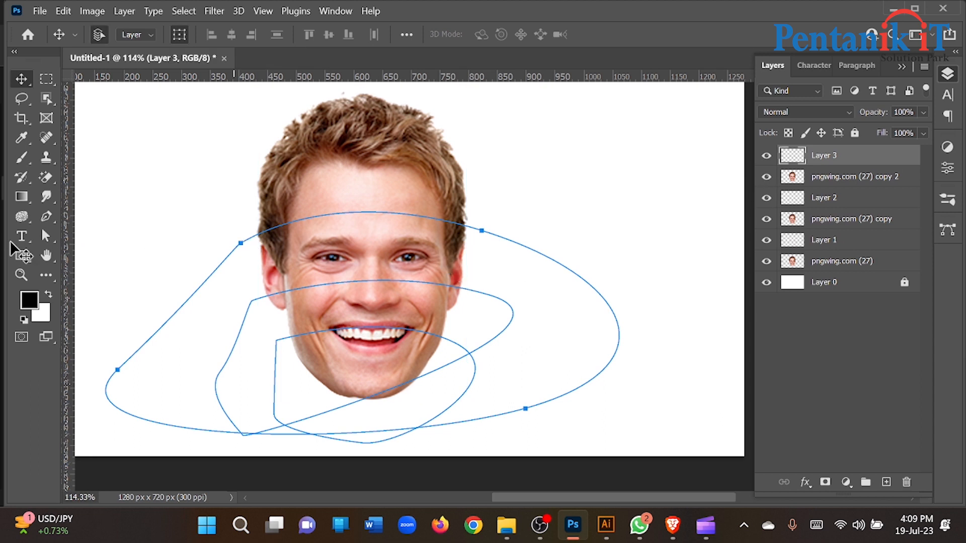
Step: Move the widest path up 40 px and bend the middle path's upper curve higher across the nose
{"action": "left_click", "coordinate": [45, 236]}
{"action": "left_click_drag", "start_coordinate": [256, 235], "coordinate": [257, 216]}
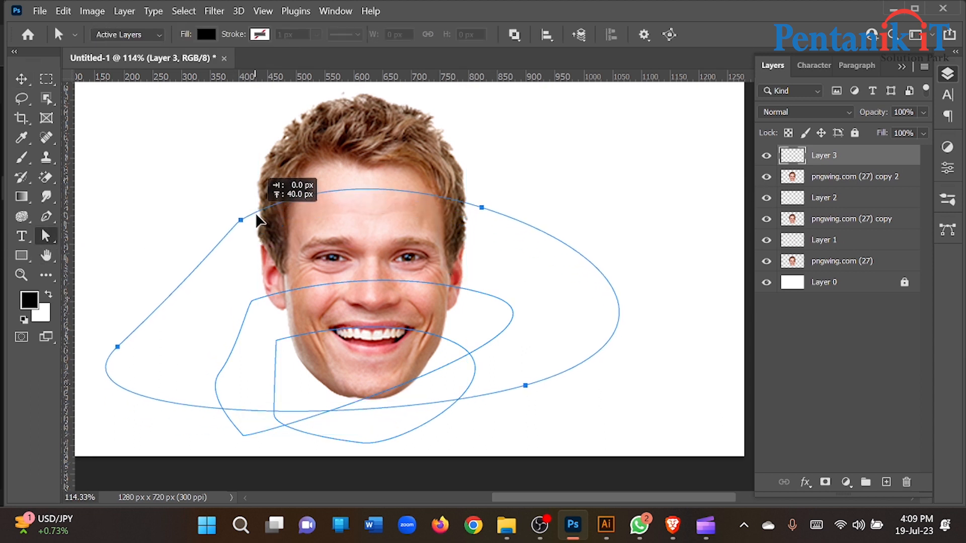
{"action": "left_click", "coordinate": [284, 293], "text": "ctrl"}
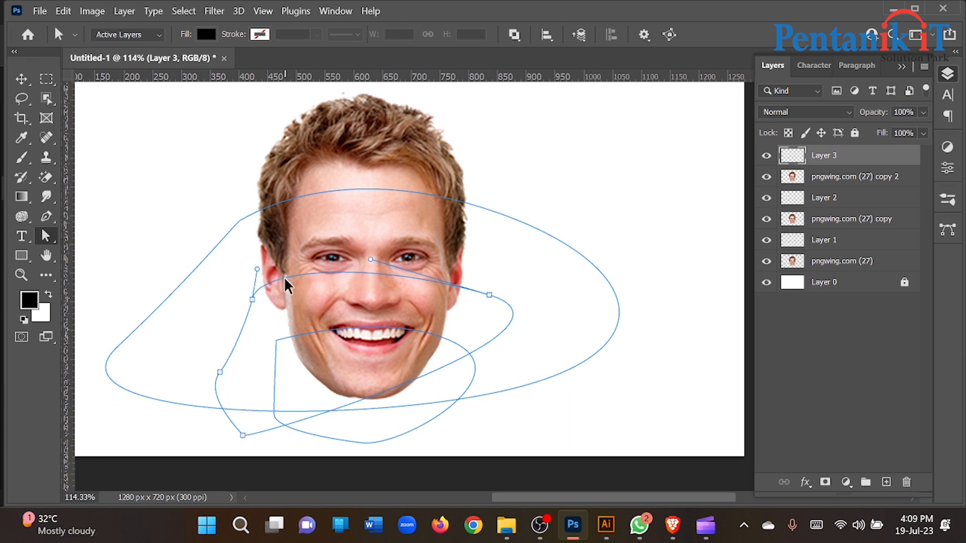
{"action": "left_click", "coordinate": [244, 316], "text": "ctrl"}
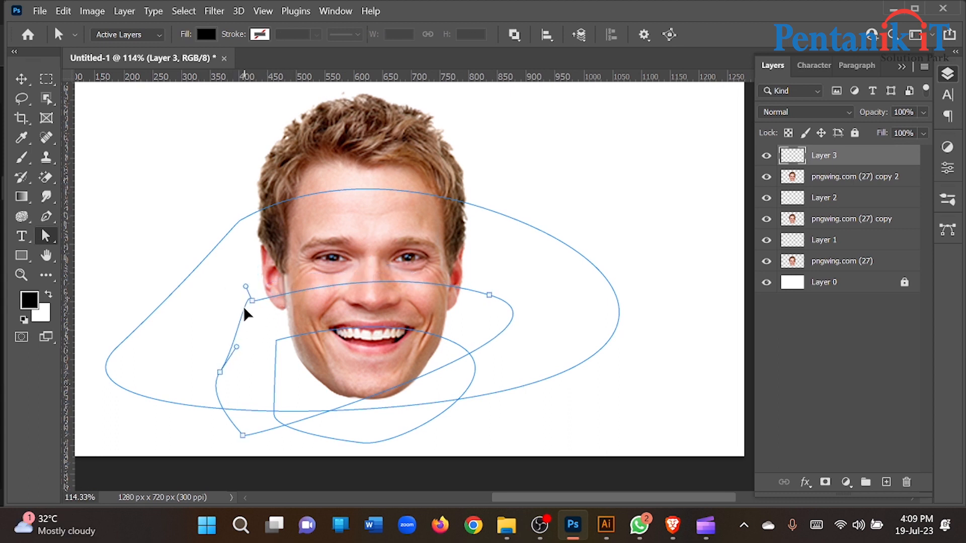
{"action": "left_click_drag", "start_coordinate": [403, 288], "coordinate": [385, 276]}
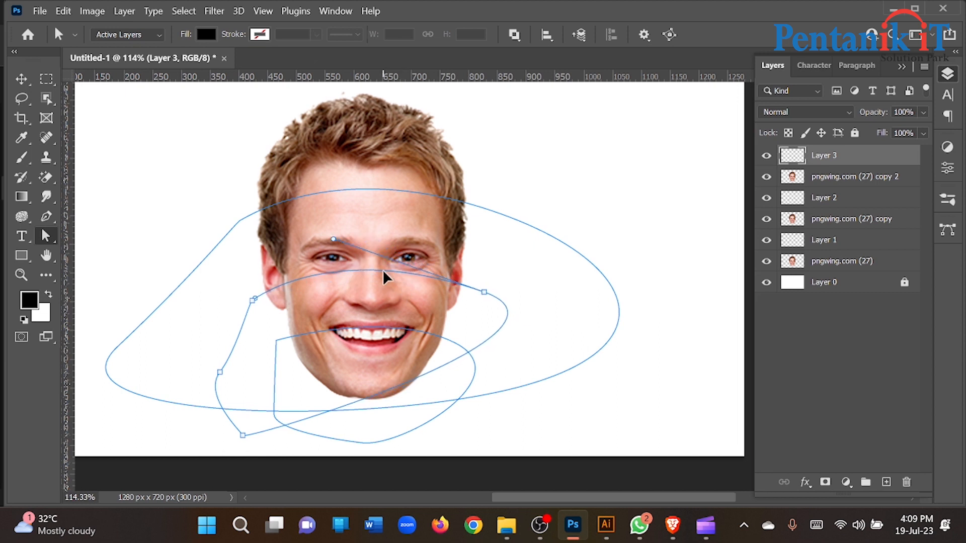
Step: Move the smallest path around the mouth and chin 13 px left and 12 px up with the Path Selection tool
{"action": "right_click", "coordinate": [50, 237]}
{"action": "left_click", "coordinate": [94, 235]}
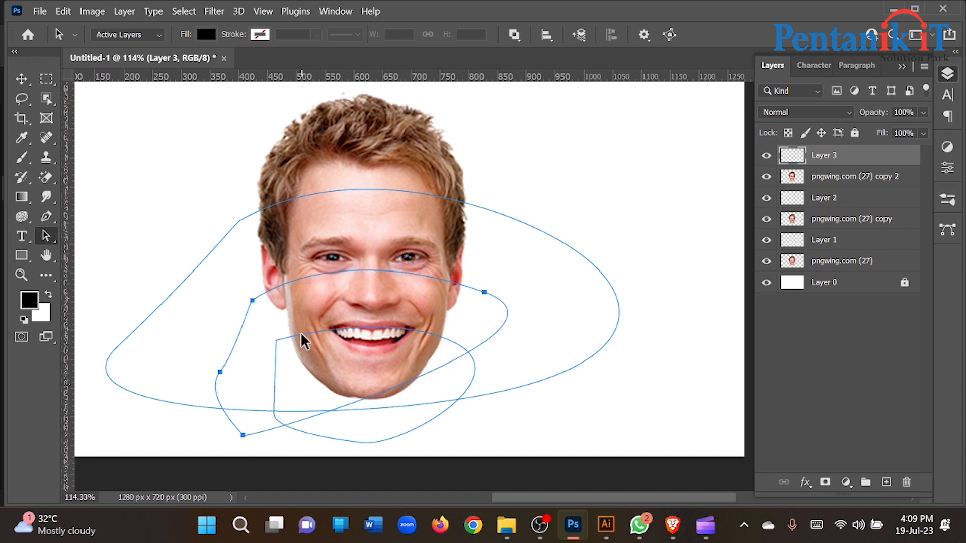
{"action": "left_click_drag", "start_coordinate": [300, 341], "coordinate": [292, 328]}
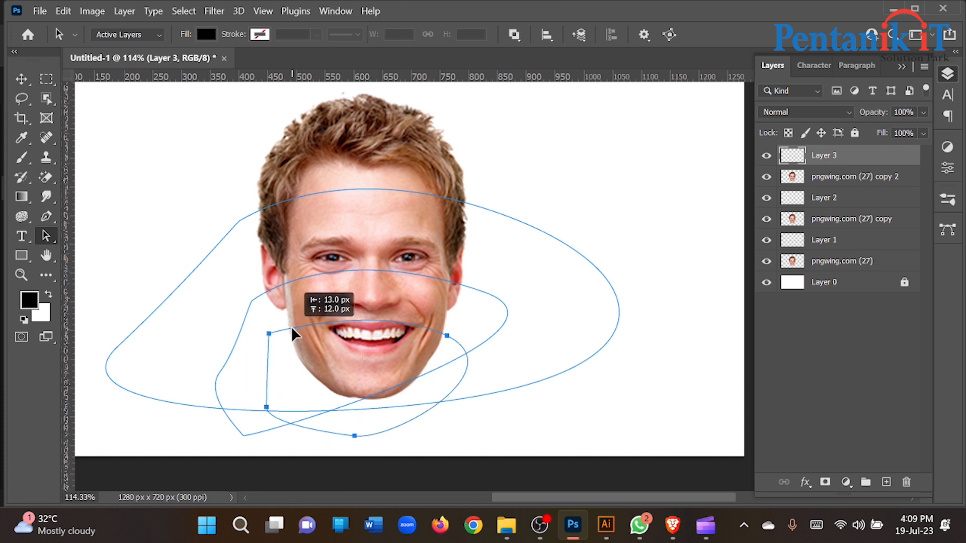
{"action": "left_click_drag", "start_coordinate": [293, 333], "coordinate": [293, 334]}
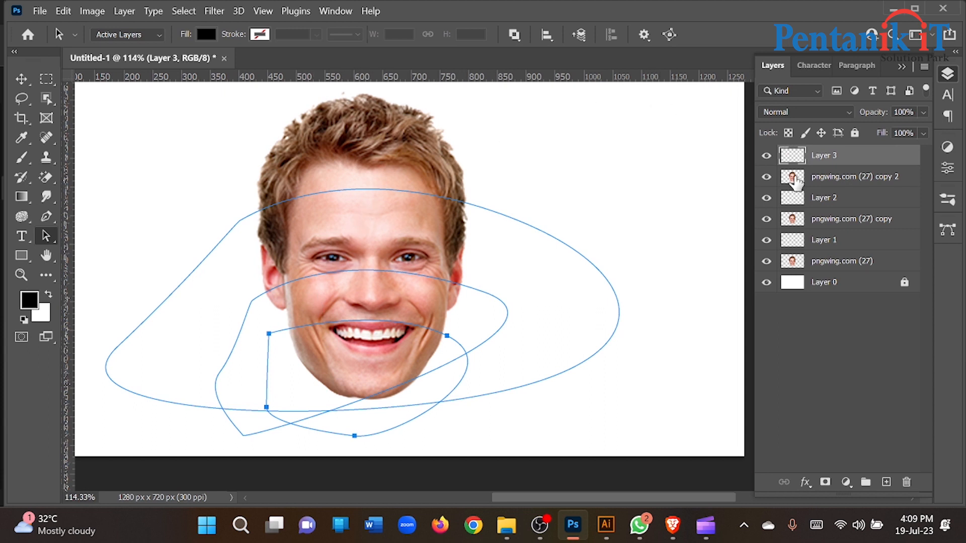
Step: Try to load Layer 3's pixels as a selection, and switch back to the Pen tool
{"action": "left_click", "coordinate": [792, 158], "text": "ctrl"}
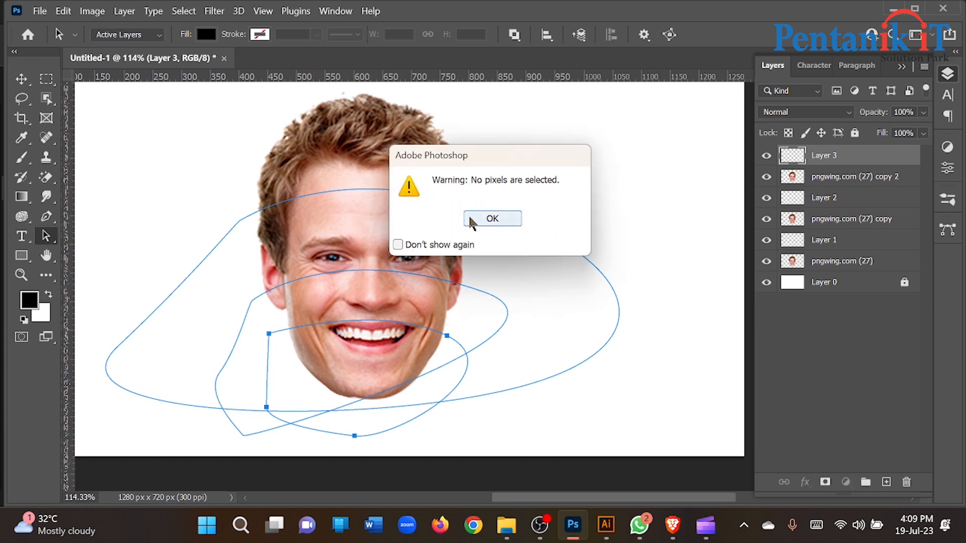
{"action": "left_click", "coordinate": [483, 223]}
{"action": "left_click", "coordinate": [21, 79]}
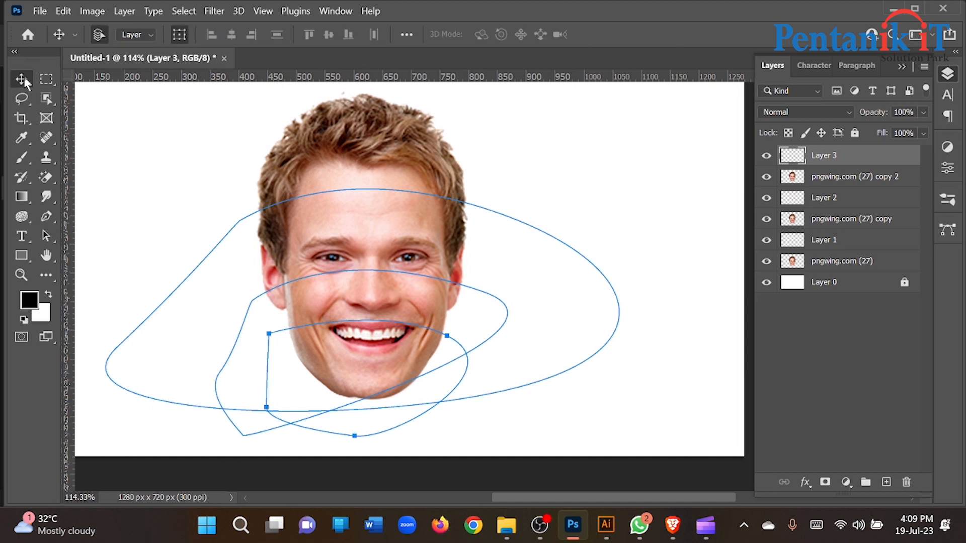
{"action": "left_click", "coordinate": [47, 216]}
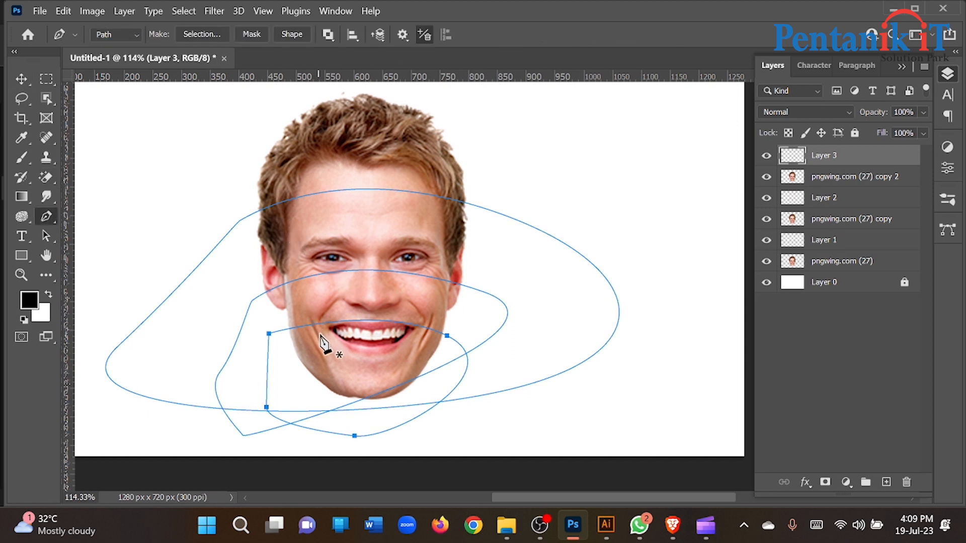
Step: Make a selection from the smallest path and copy that area of the pngwing.com (27) layer to a new hidden layer
{"action": "right_click", "coordinate": [329, 365]}
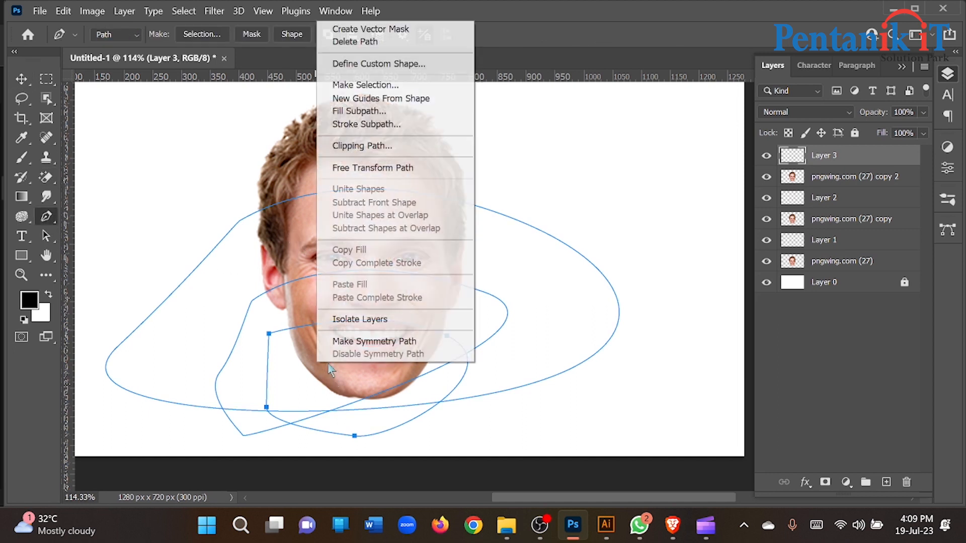
{"action": "left_click", "coordinate": [373, 85]}
{"action": "left_click", "coordinate": [633, 147]}
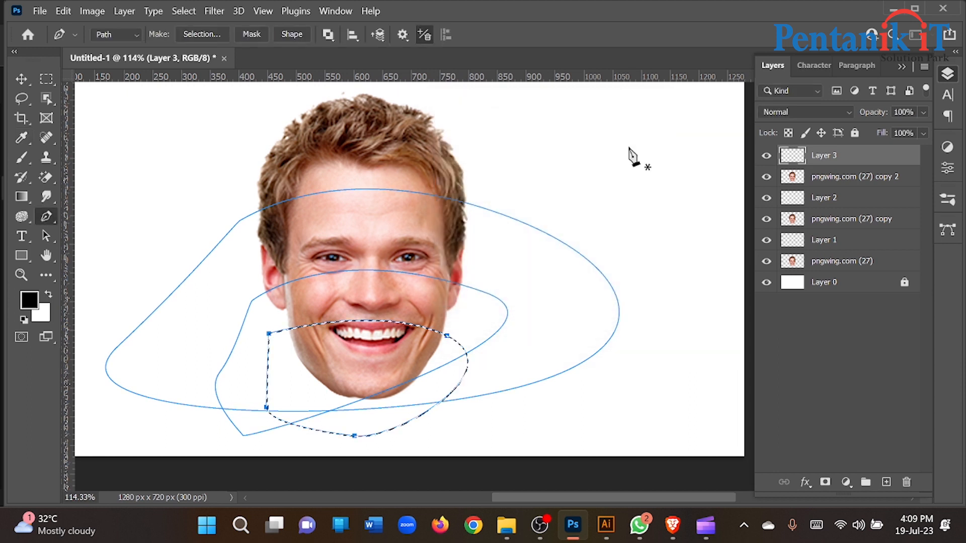
{"action": "left_click", "coordinate": [767, 261]}
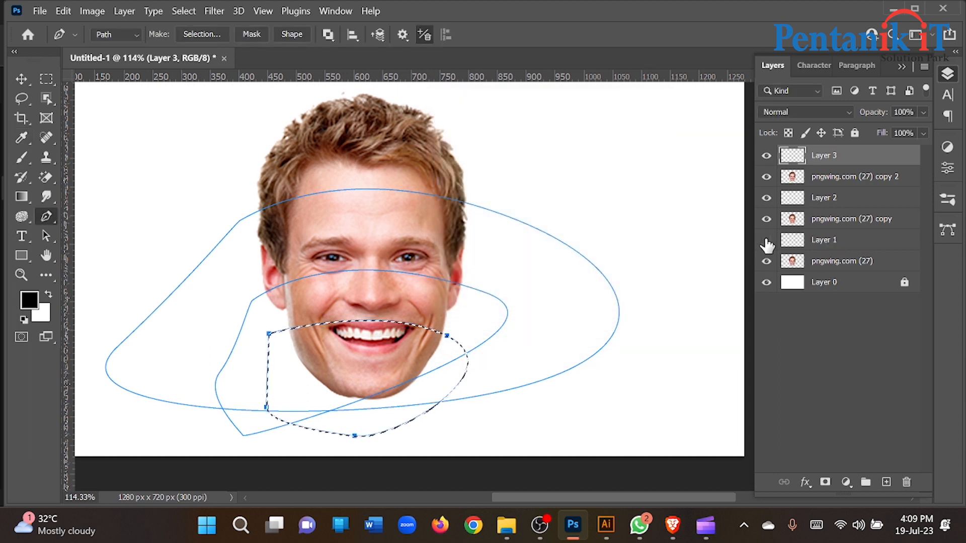
{"action": "left_click", "coordinate": [821, 264]}
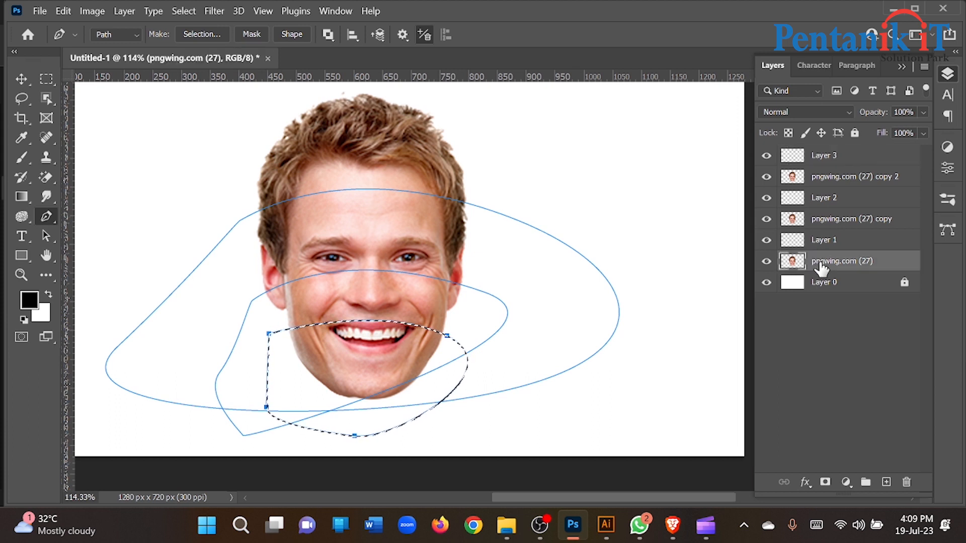
{"action": "key", "text": "ctrl+j"}
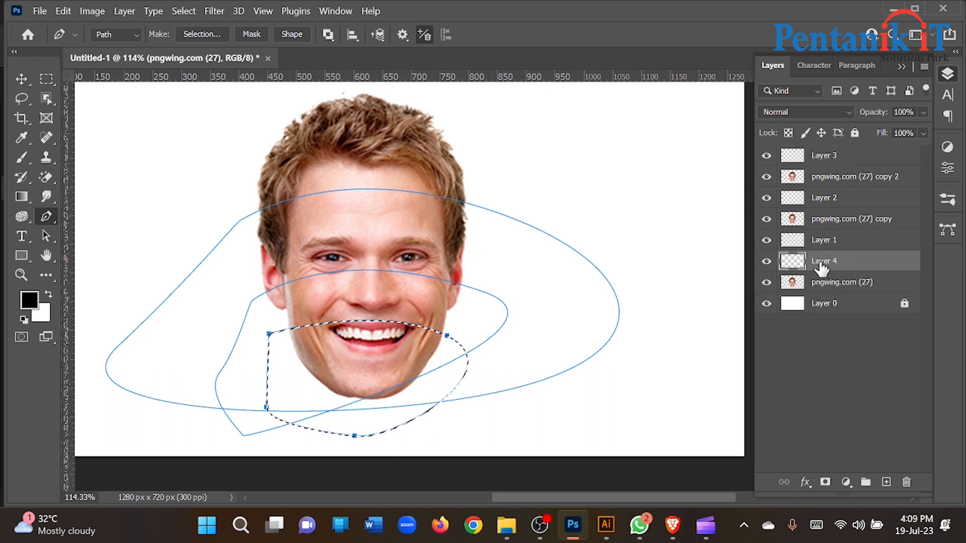
{"action": "left_click", "coordinate": [766, 261]}
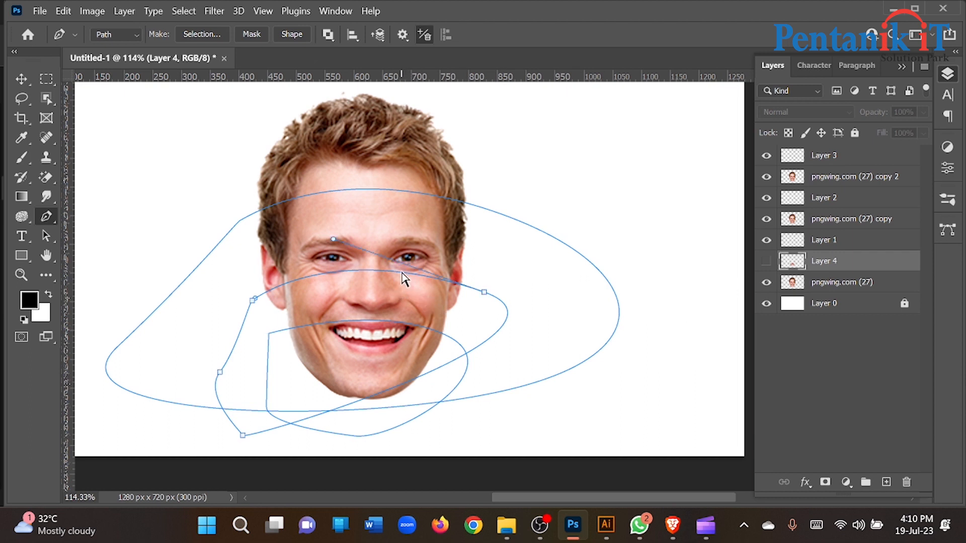
Step: Make a selection from the middle path across the nose, with 0 px feather, and copy it from Layer 4 to a new hidden layer
{"action": "right_click", "coordinate": [410, 292]}
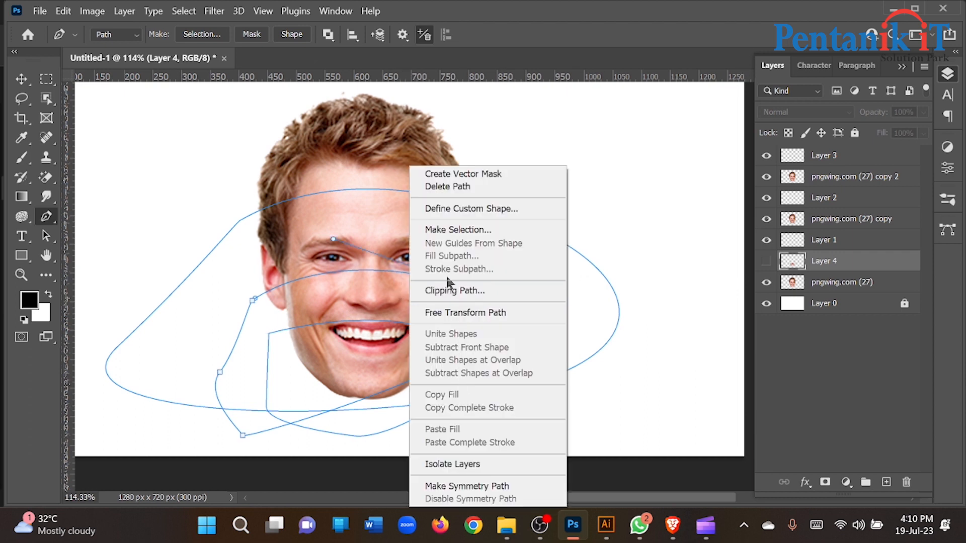
{"action": "left_click", "coordinate": [455, 230]}
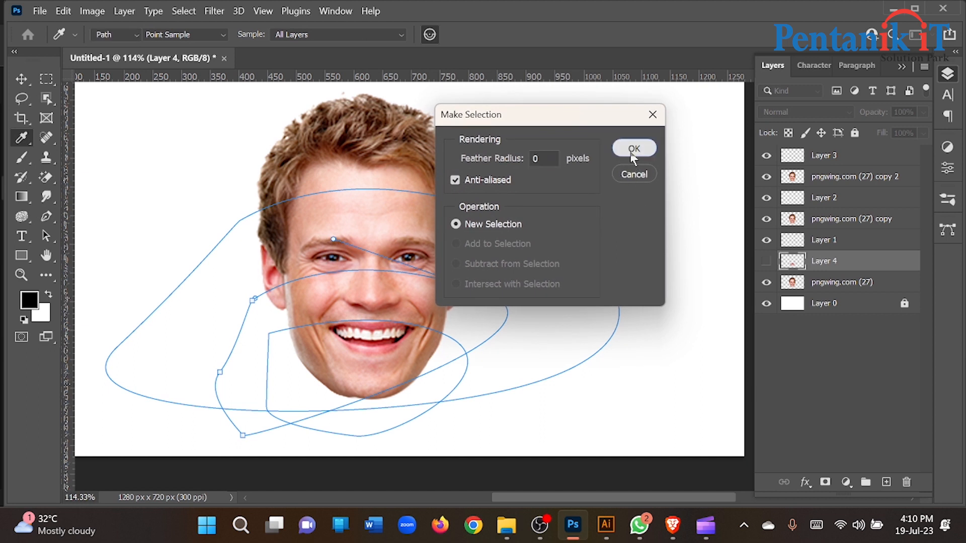
{"action": "left_click", "coordinate": [634, 149]}
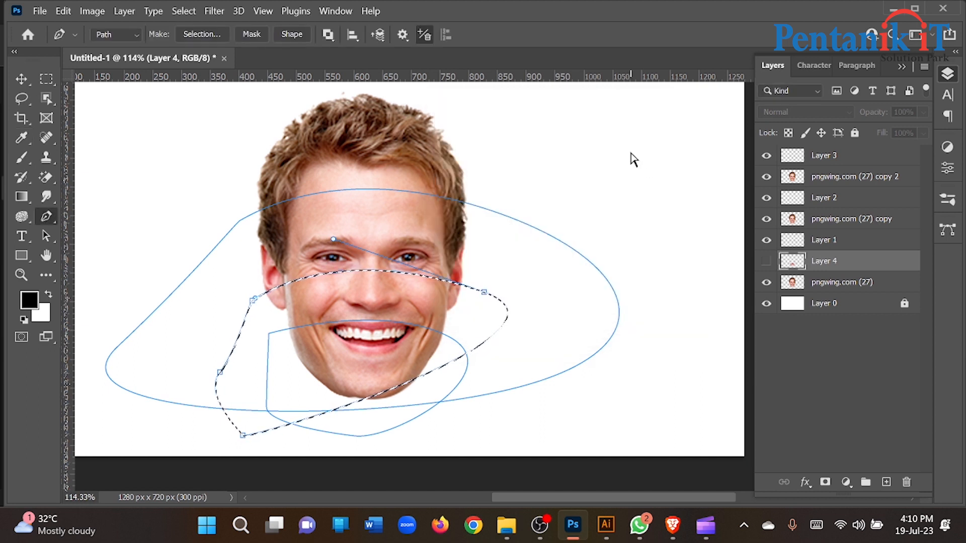
{"action": "key", "text": "ctrl+j"}
{"action": "left_click", "coordinate": [766, 261]}
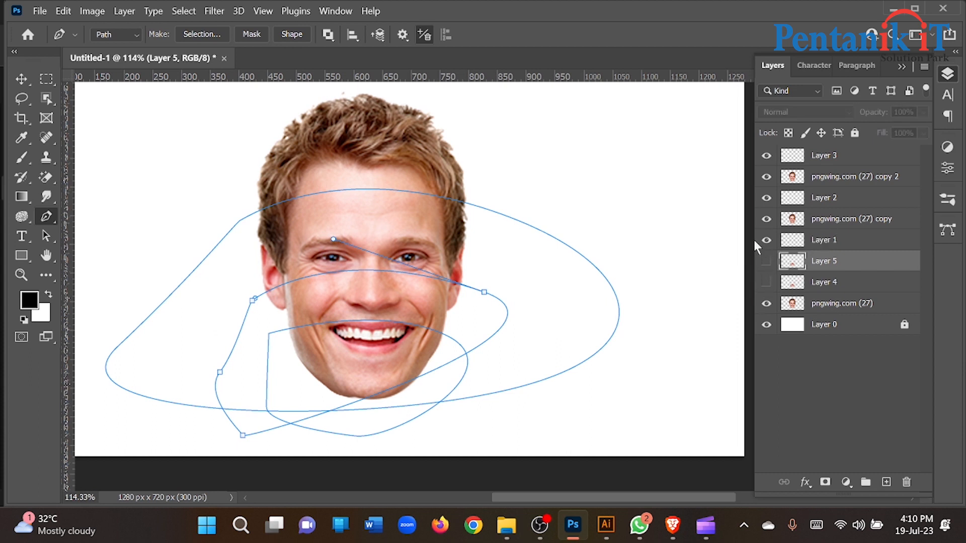
Step: Make a selection from the widest path across the forehead and copy it from Layer 5 to a new hidden layer
{"action": "left_click", "coordinate": [332, 194], "text": "ctrl"}
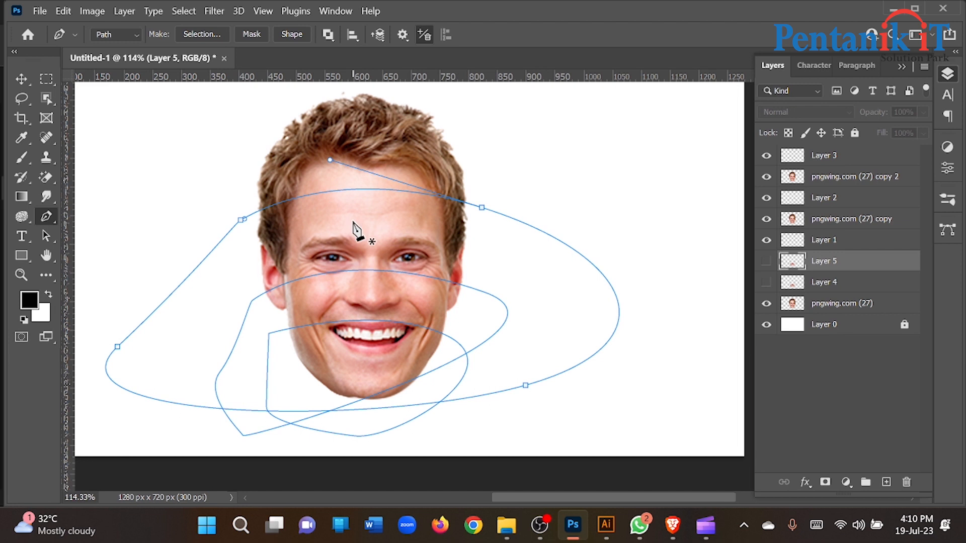
{"action": "right_click", "coordinate": [355, 231]}
{"action": "left_click", "coordinate": [401, 230]}
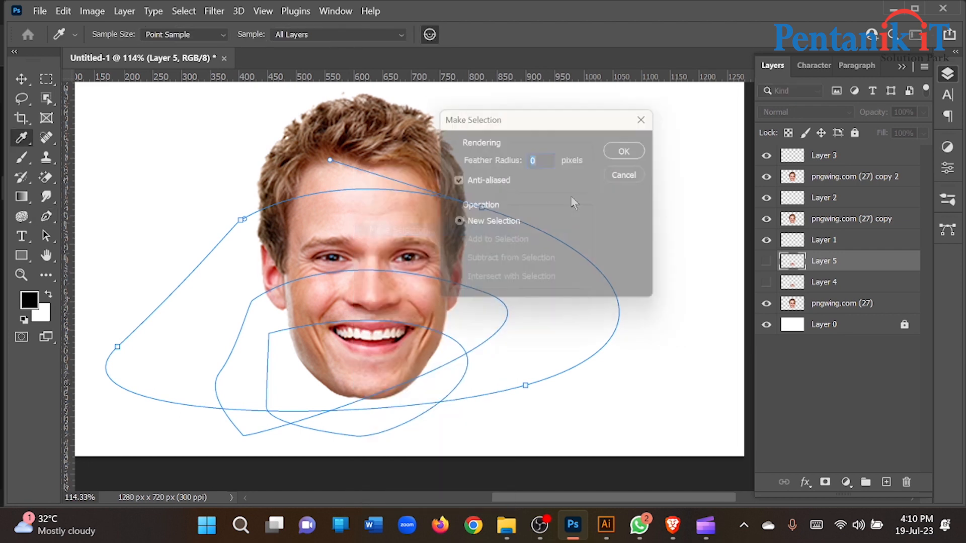
{"action": "key", "text": "Return"}
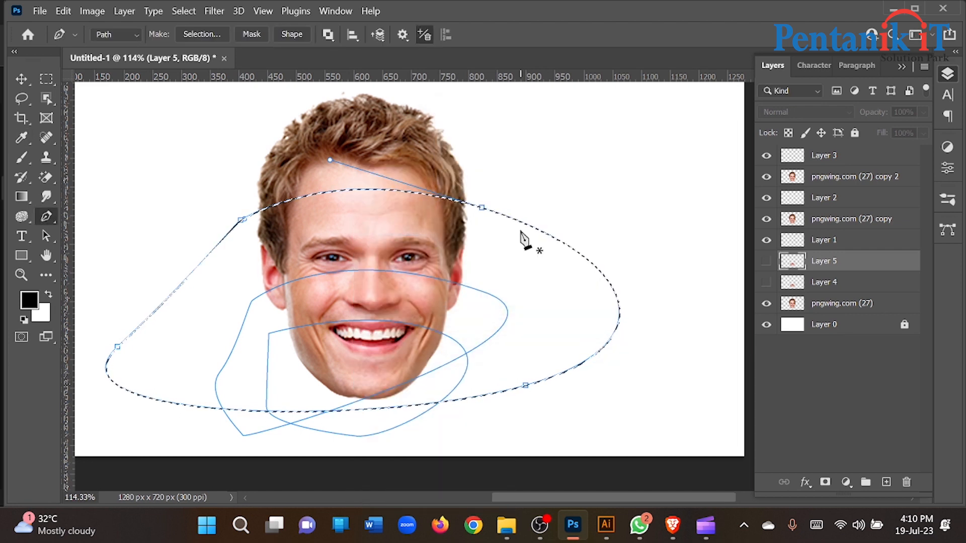
{"action": "key", "text": "ctrl+j"}
{"action": "left_click", "coordinate": [766, 261]}
Step: Delete all three Pen paths around the face with the Path Selection tool
{"action": "left_click", "coordinate": [21, 80]}
{"action": "left_click_drag", "start_coordinate": [114, 136], "coordinate": [267, 463]}
{"action": "left_click", "coordinate": [266, 463]}
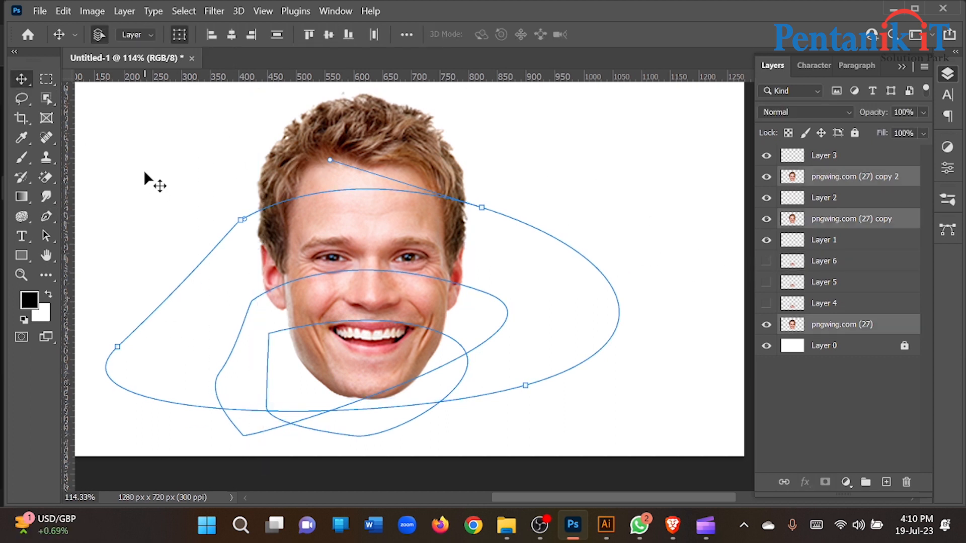
{"action": "left_click", "coordinate": [60, 237]}
{"action": "left_click", "coordinate": [126, 249]}
{"action": "left_click_drag", "start_coordinate": [126, 194], "coordinate": [263, 446]}
{"action": "key", "text": "Delete"}
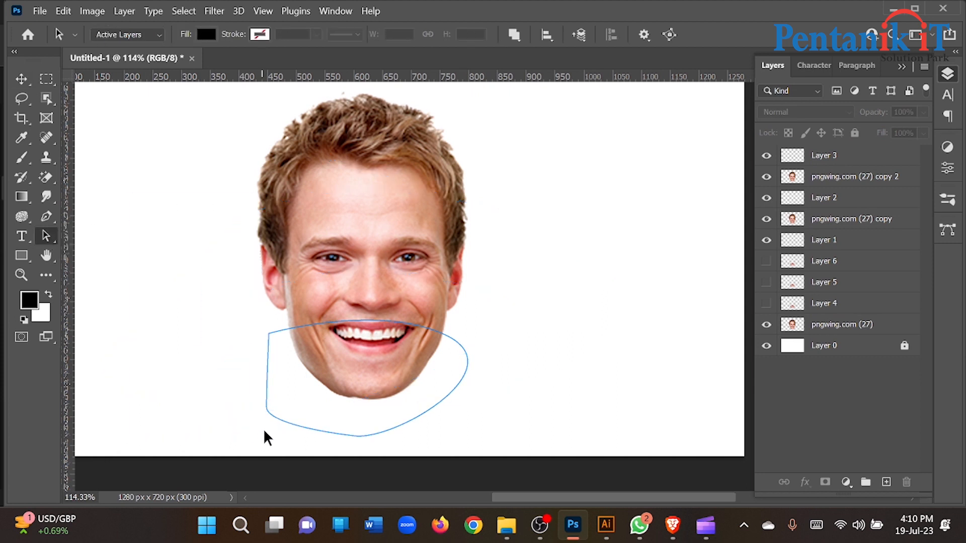
{"action": "key", "text": "Delete"}
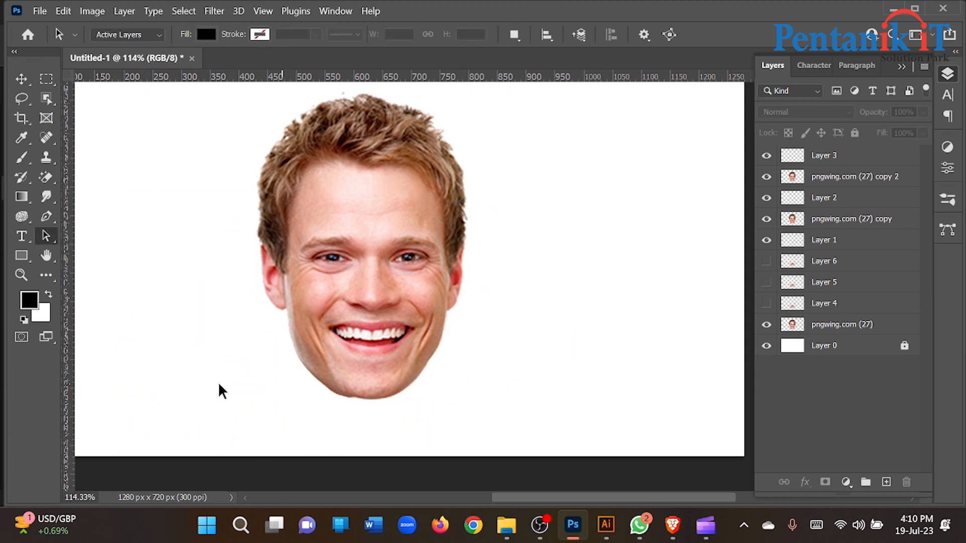
Step: Delete the empty Layers 1, 2 and 3 and both duplicates of the pngwing.com (27) layer
{"action": "left_click", "coordinate": [21, 79]}
{"action": "left_click", "coordinate": [392, 224]}
{"action": "left_click", "coordinate": [871, 160]}
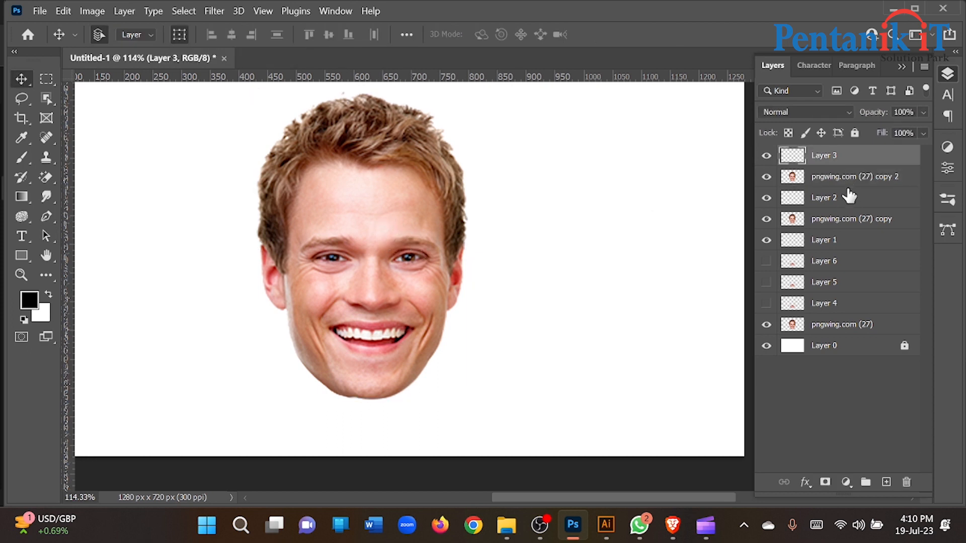
{"action": "left_click", "coordinate": [847, 196], "text": "shift"}
{"action": "left_click", "coordinate": [845, 197]}
{"action": "left_click", "coordinate": [836, 160]}
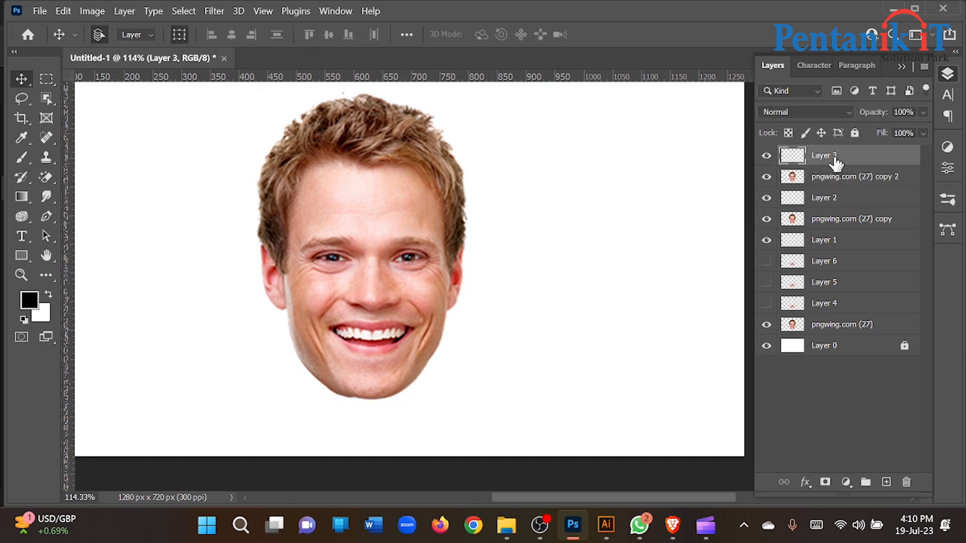
{"action": "left_click", "coordinate": [835, 199], "text": "ctrl"}
{"action": "left_click", "coordinate": [835, 241], "text": "ctrl"}
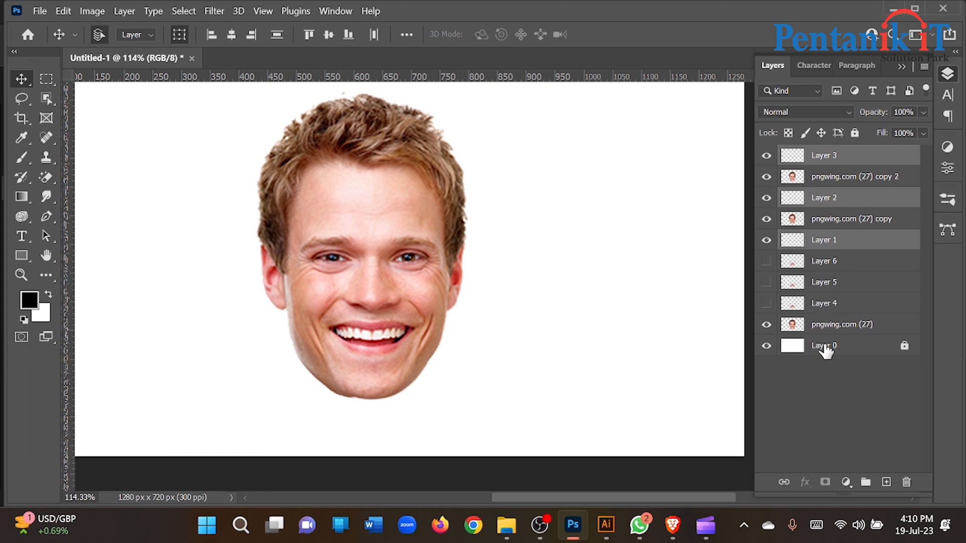
{"action": "key", "text": "Delete"}
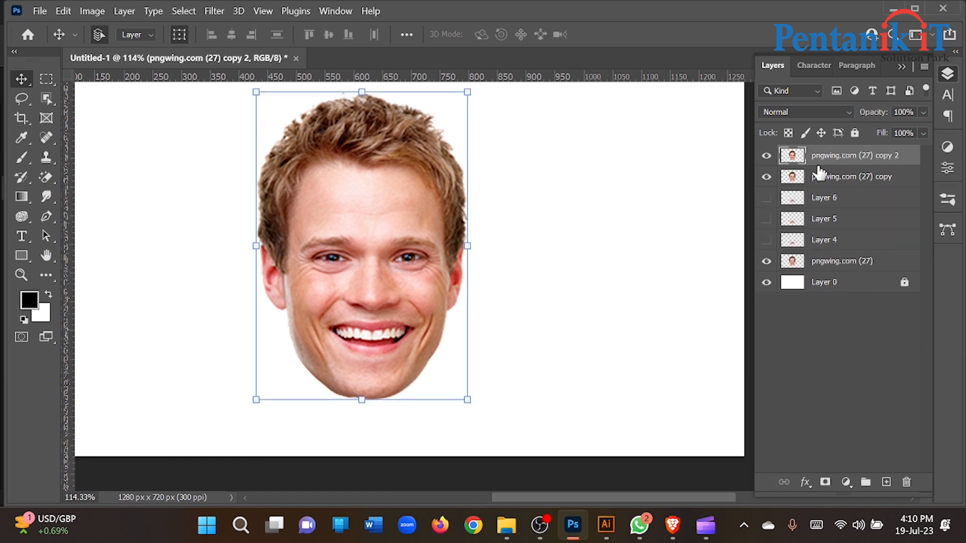
{"action": "key", "text": "Delete"}
{"action": "key", "text": "Delete"}
Step: Show Layers 4, 5 and 6 and toggle the head layer's visibility to examine which face areas were copied
{"action": "left_click", "coordinate": [767, 156]}
{"action": "left_click", "coordinate": [766, 176]}
{"action": "left_click", "coordinate": [766, 198]}
{"action": "left_click", "coordinate": [820, 223]}
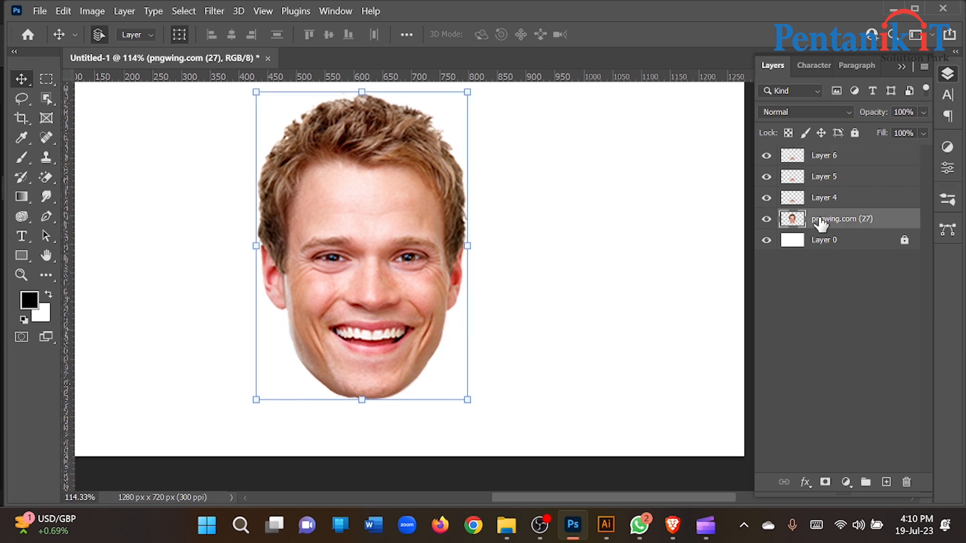
{"action": "left_click", "coordinate": [766, 220]}
{"action": "left_click", "coordinate": [766, 202]}
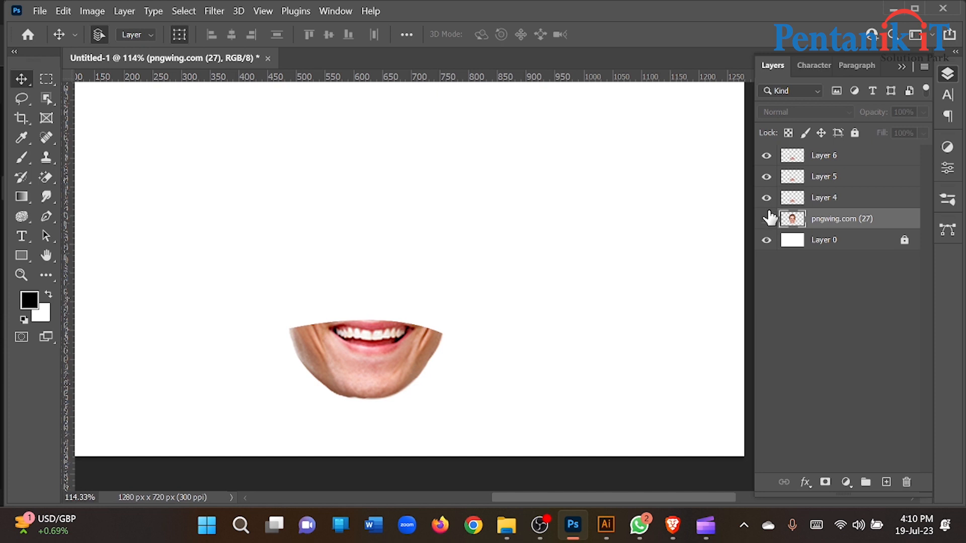
{"action": "left_click", "coordinate": [768, 219]}
{"action": "left_click", "coordinate": [766, 219]}
{"action": "left_click", "coordinate": [767, 220]}
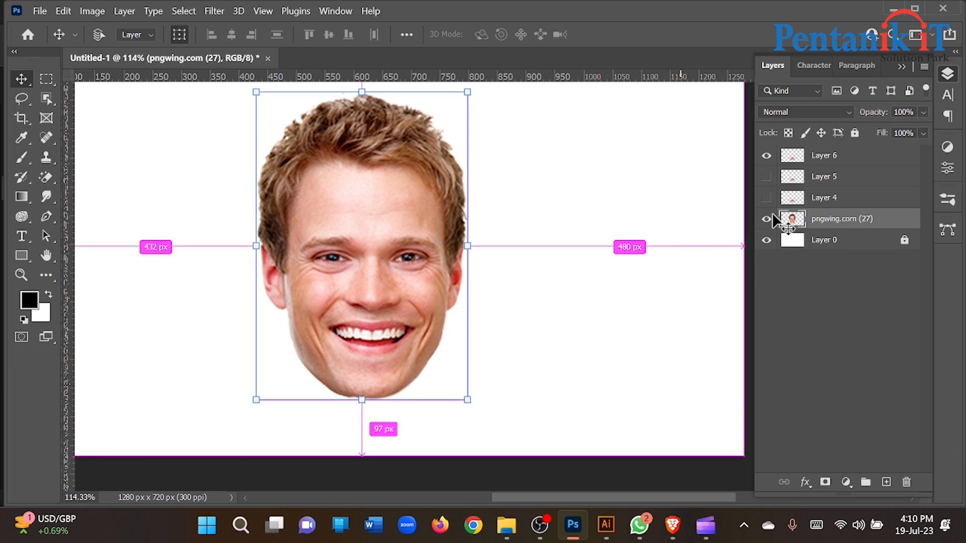
Step: Delete Layers 4, 5 and 6, keeping only the head and the white background
{"action": "left_click", "coordinate": [820, 198]}
{"action": "left_click", "coordinate": [818, 177], "text": "shift"}
{"action": "left_click", "coordinate": [818, 159], "text": "shift"}
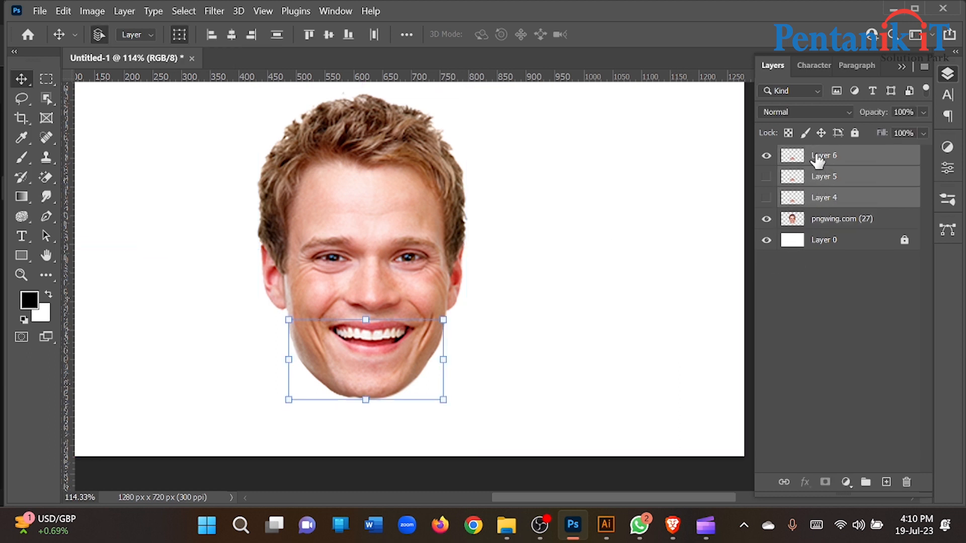
{"action": "key", "text": "Delete"}
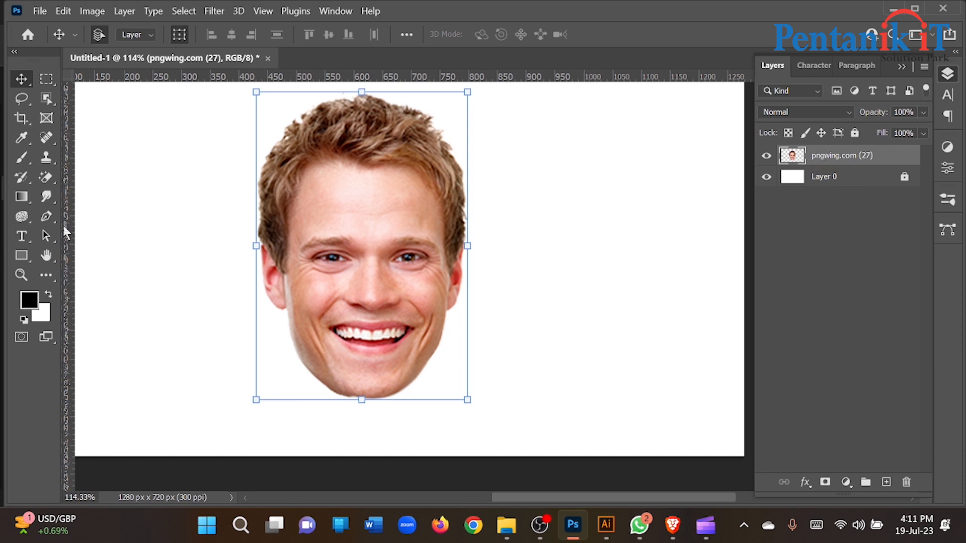
{"action": "left_click", "coordinate": [21, 99]}
{"action": "mouse_move", "coordinate": [278, 358]}
{"action": "left_mouse_down"}
{"action": "mouse_move", "coordinate": [395, 339]}
{"action": "mouse_move", "coordinate": [520, 371]}
{"action": "mouse_move", "coordinate": [441, 410]}
{"action": "mouse_move", "coordinate": [297, 405]}
{"action": "mouse_move", "coordinate": [277, 362]}
{"action": "left_mouse_up"}
{"action": "key", "text": "super"}
{"action": "left_click", "coordinate": [134, 327]}
{"action": "key", "text": "ctrl+d"}
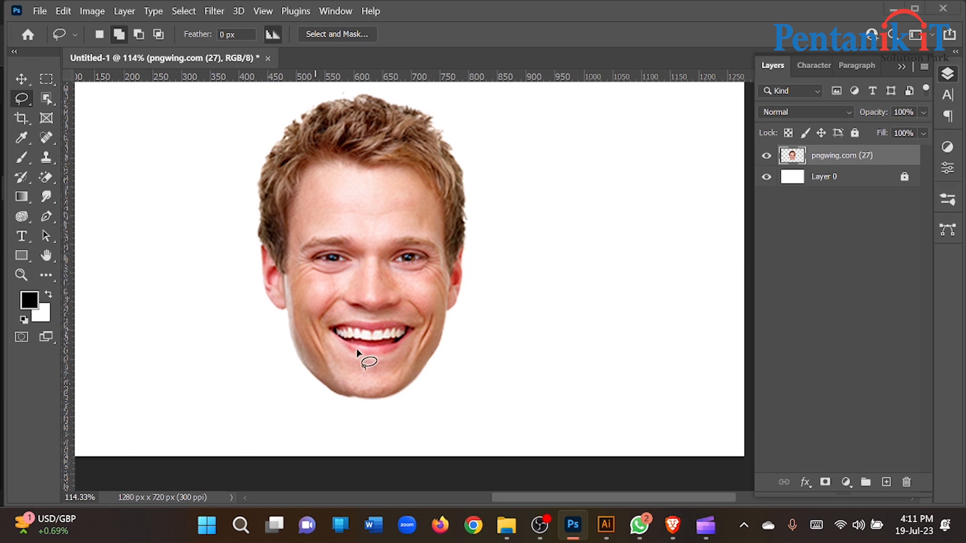
Step: Lasso the chin from the middle of the mouth down and copy that area to a new hidden layer
{"action": "left_click", "coordinate": [23, 79]}
{"action": "key", "text": "l"}
{"action": "mouse_move", "coordinate": [396, 337]}
{"action": "left_mouse_down"}
{"action": "mouse_move", "coordinate": [458, 368]}
{"action": "mouse_move", "coordinate": [411, 408]}
{"action": "mouse_move", "coordinate": [288, 406]}
{"action": "mouse_move", "coordinate": [276, 377]}
{"action": "mouse_move", "coordinate": [284, 350]}
{"action": "left_mouse_up"}
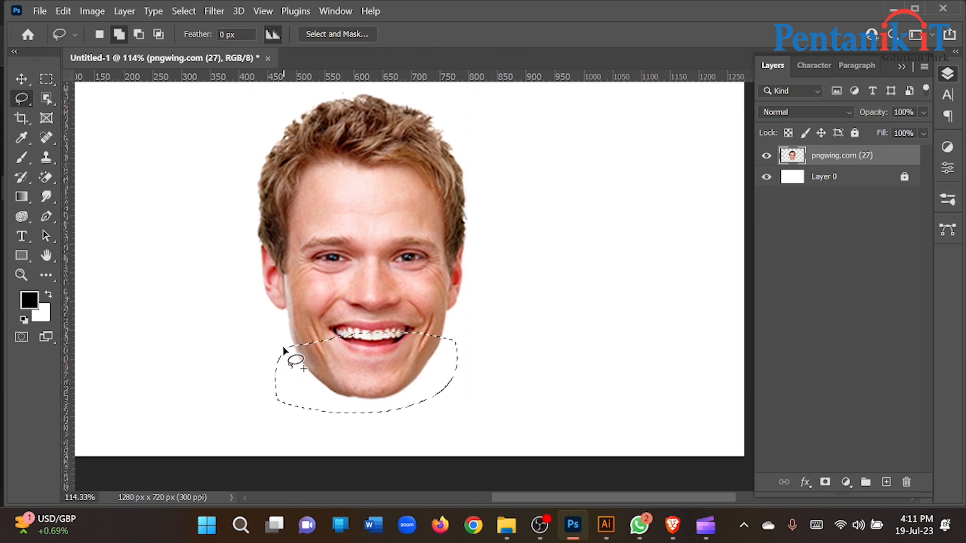
{"action": "key", "text": "ctrl+j"}
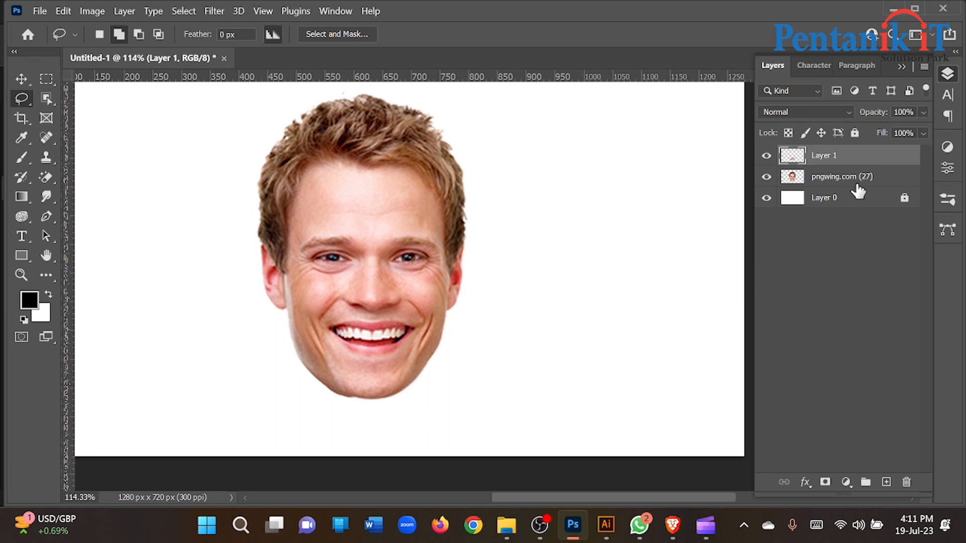
{"action": "left_click", "coordinate": [766, 156]}
Step: Lasso the face from just below the eyes down and copy that area of the pngwing.com (27) layer to a new hidden layer
{"action": "mouse_move", "coordinate": [248, 301]}
{"action": "left_mouse_down"}
{"action": "mouse_move", "coordinate": [437, 272]}
{"action": "mouse_move", "coordinate": [506, 317]}
{"action": "mouse_move", "coordinate": [438, 427]}
{"action": "mouse_move", "coordinate": [245, 388]}
{"action": "mouse_move", "coordinate": [257, 302]}
{"action": "left_mouse_up"}
{"action": "key", "text": "ctrl+j"}
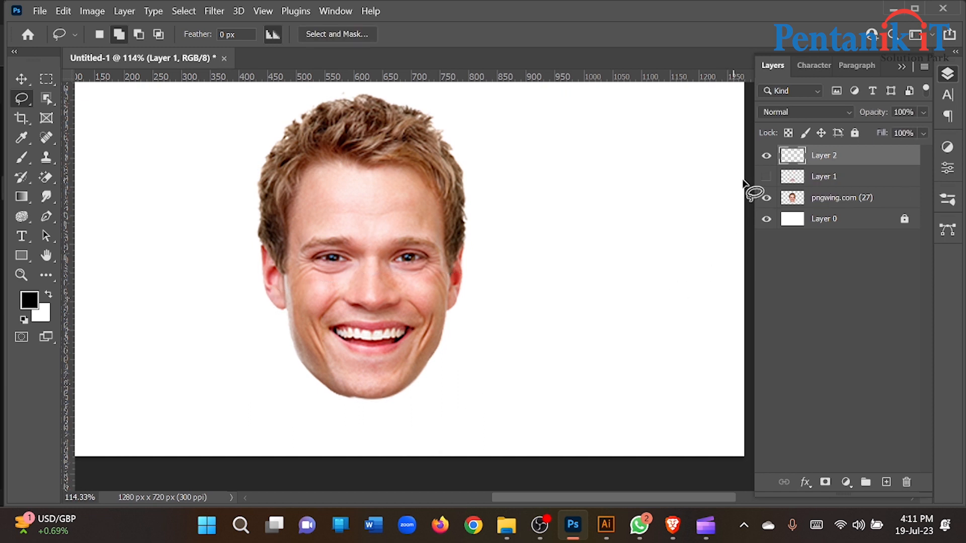
{"action": "key", "text": "ctrl+z"}
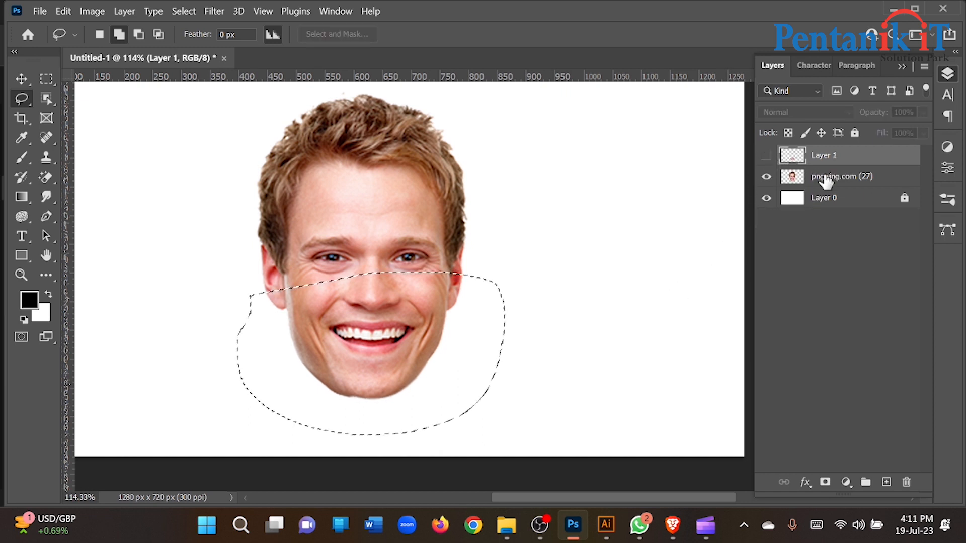
{"action": "left_click", "coordinate": [826, 181]}
{"action": "key", "text": "ctrl+j"}
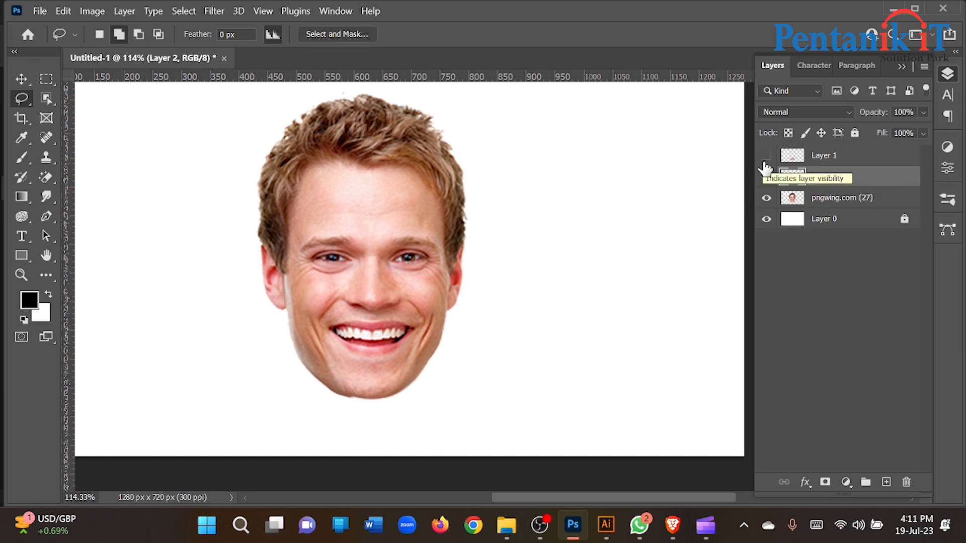
{"action": "left_click", "coordinate": [777, 199]}
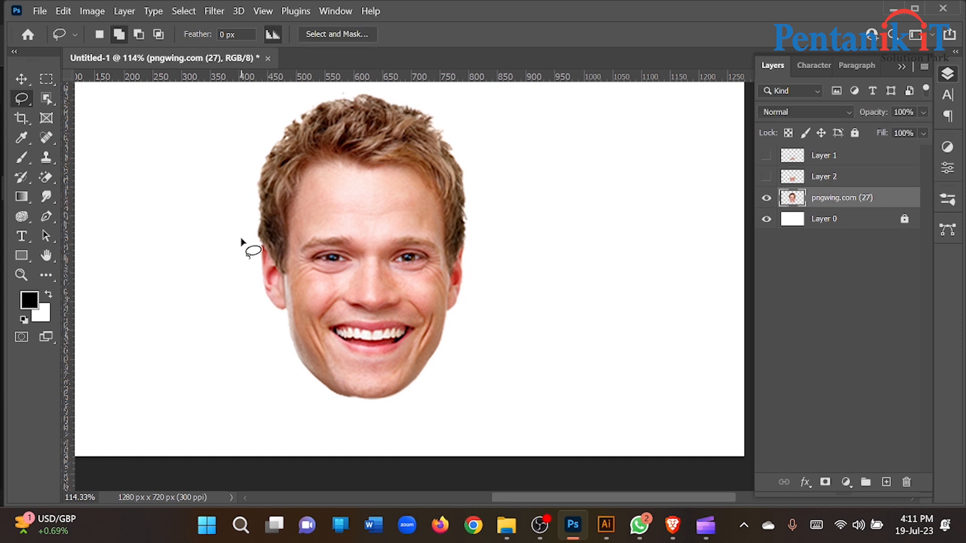
Step: Lasso the face from around brow level down and copy that area of the head layer to a new hidden layer
{"action": "left_click_drag", "start_coordinate": [241, 241], "coordinate": [522, 255]}
{"action": "mouse_move", "coordinate": [210, 255]}
{"action": "left_mouse_down"}
{"action": "mouse_move", "coordinate": [437, 209]}
{"action": "mouse_move", "coordinate": [515, 370]}
{"action": "mouse_move", "coordinate": [324, 405]}
{"action": "mouse_move", "coordinate": [220, 289]}
{"action": "mouse_move", "coordinate": [214, 255]}
{"action": "left_mouse_up"}
{"action": "key", "text": "ctrl+j"}
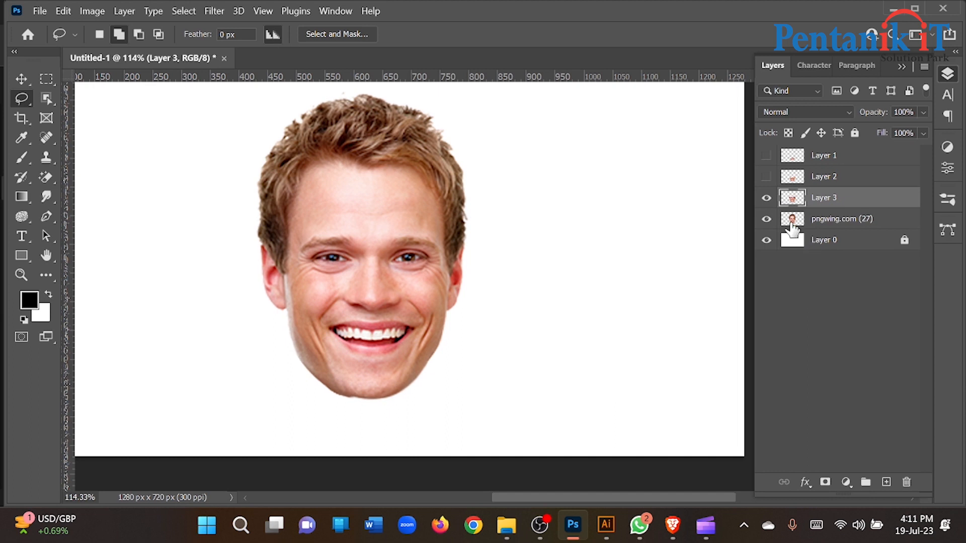
{"action": "left_click", "coordinate": [766, 198]}
Step: Lasso the head from the hair above the forehead down, copy it from the pngwing.com (27) layer to a hidden layer, and reselect the original
{"action": "mouse_move", "coordinate": [321, 144]}
{"action": "left_mouse_down"}
{"action": "mouse_move", "coordinate": [526, 373]}
{"action": "mouse_move", "coordinate": [222, 314]}
{"action": "mouse_move", "coordinate": [229, 174]}
{"action": "mouse_move", "coordinate": [219, 177]}
{"action": "left_mouse_up"}
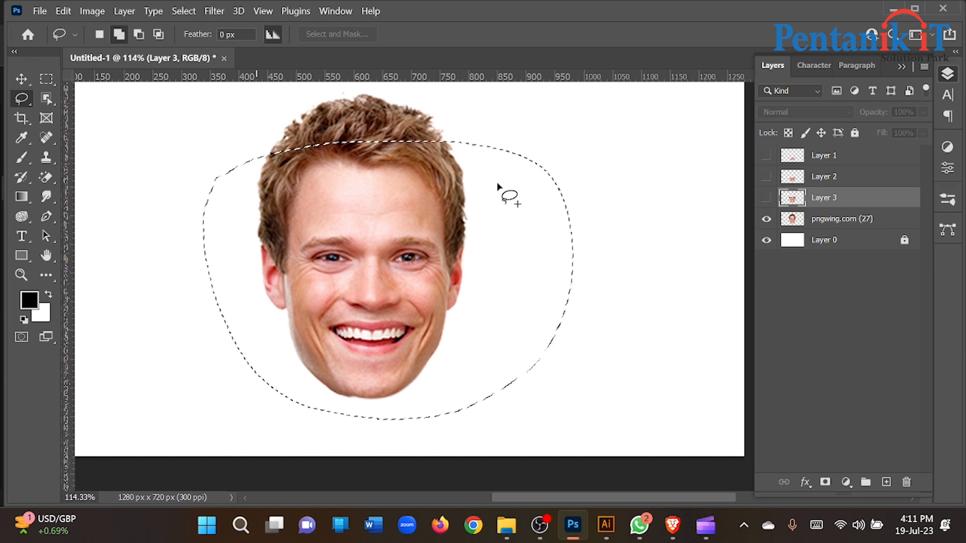
{"action": "left_click", "coordinate": [833, 219]}
{"action": "key", "text": "ctrl+j"}
{"action": "left_click", "coordinate": [766, 219]}
{"action": "left_click", "coordinate": [825, 243]}
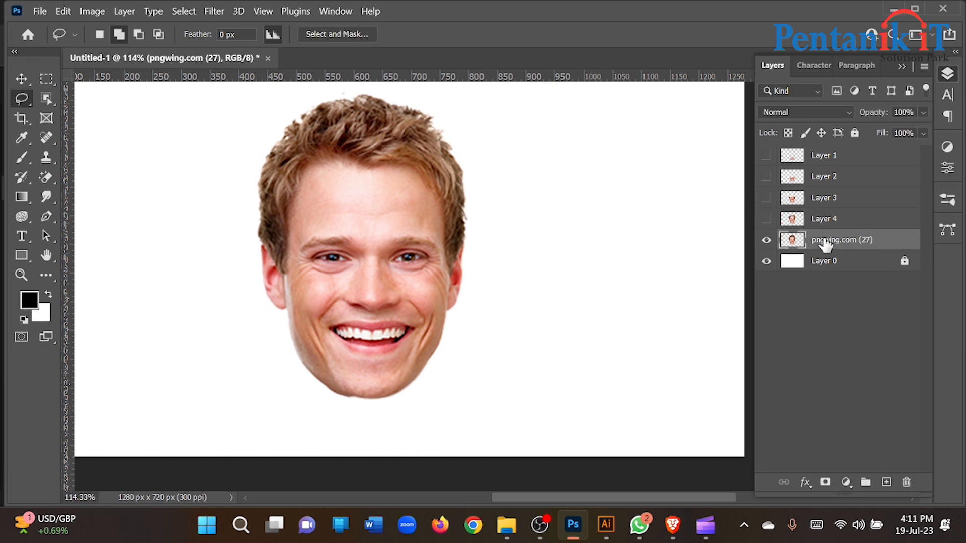
{"action": "key", "text": "Delete"}
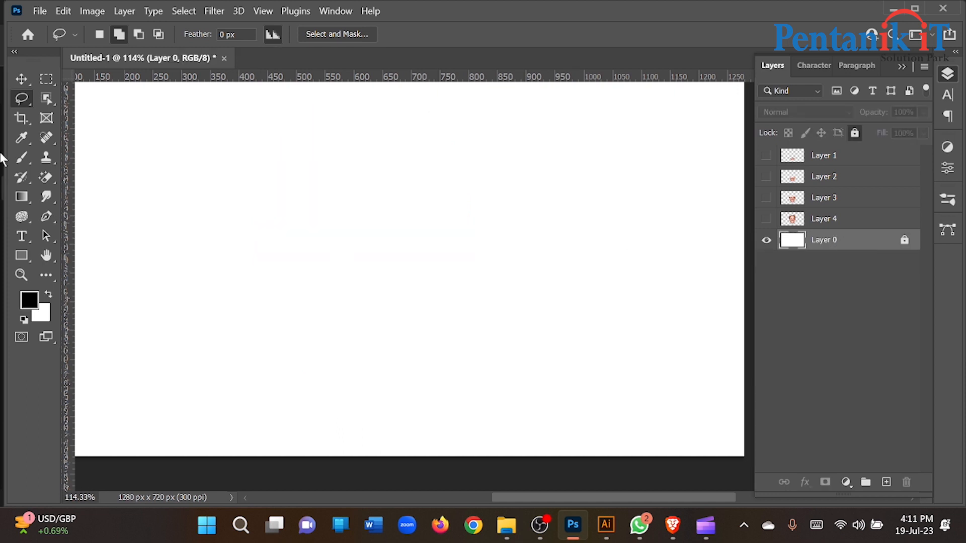
{"action": "left_click", "coordinate": [19, 79]}
{"action": "left_click_drag", "start_coordinate": [765, 224], "coordinate": [768, 163]}
{"action": "left_click", "coordinate": [793, 277]}
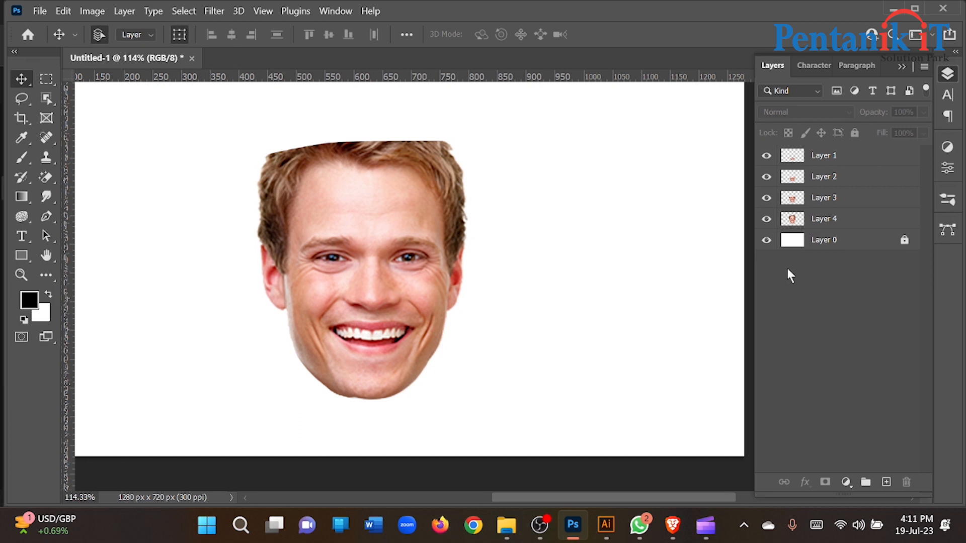
{"action": "left_click", "coordinate": [768, 221]}
{"action": "left_click", "coordinate": [768, 220]}
{"action": "key", "text": "ctrl+z"}
{"action": "key", "text": "ctrl+z"}
{"action": "key", "text": "ctrl+z"}
{"action": "key", "text": "ctrl+z"}
{"action": "key", "text": "ctrl+z"}
{"action": "key", "text": "ctrl+z"}
{"action": "key", "text": "ctrl+z"}
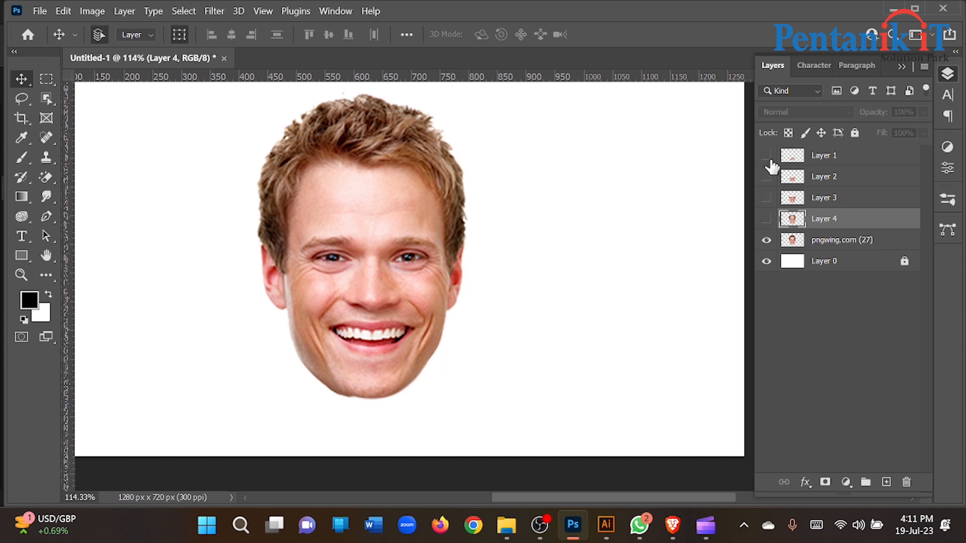
Step: Show Layers 1 to 4, load Layer 1's chin outline as a selection, and delete that area from the pngwing.com (27) layer
{"action": "left_click", "coordinate": [767, 219]}
{"action": "left_click", "coordinate": [766, 197]}
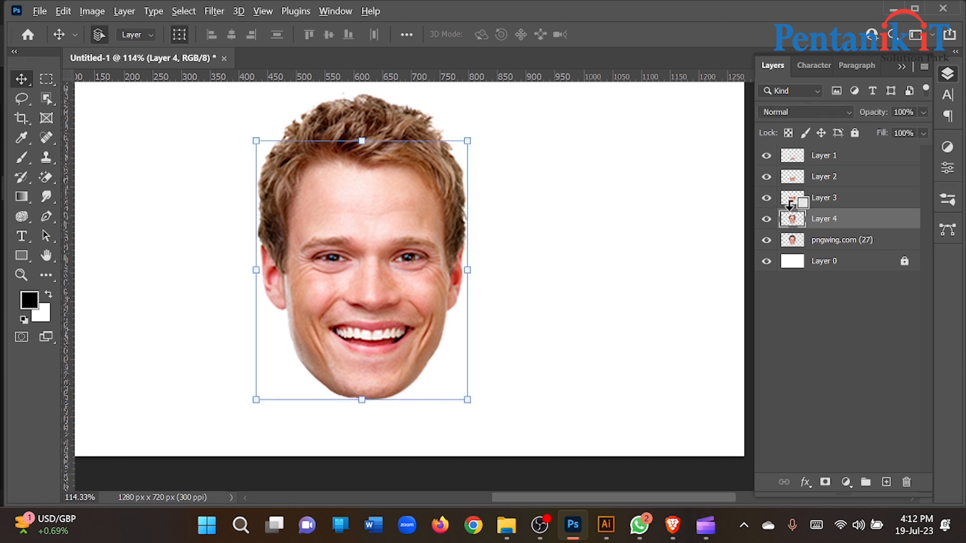
{"action": "left_click", "coordinate": [790, 159]}
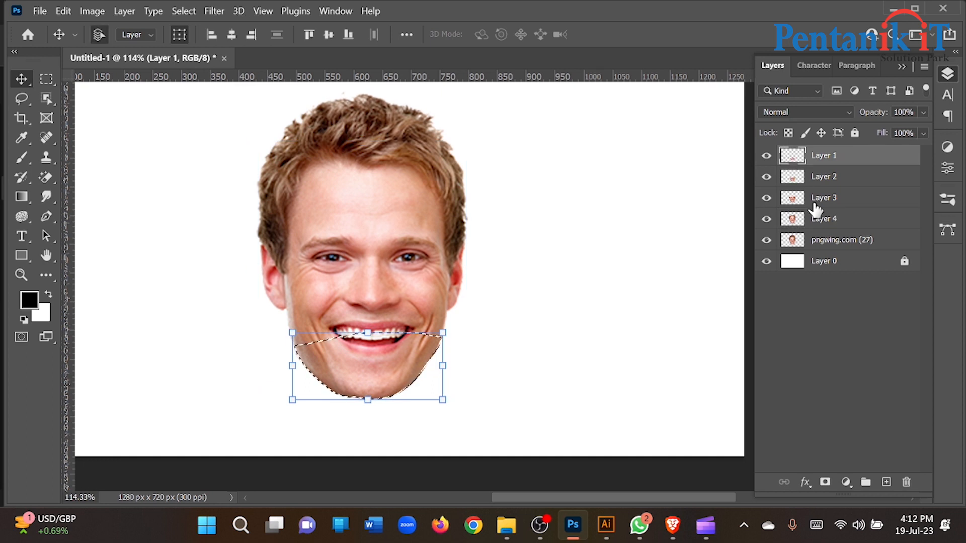
{"action": "left_click", "coordinate": [823, 247]}
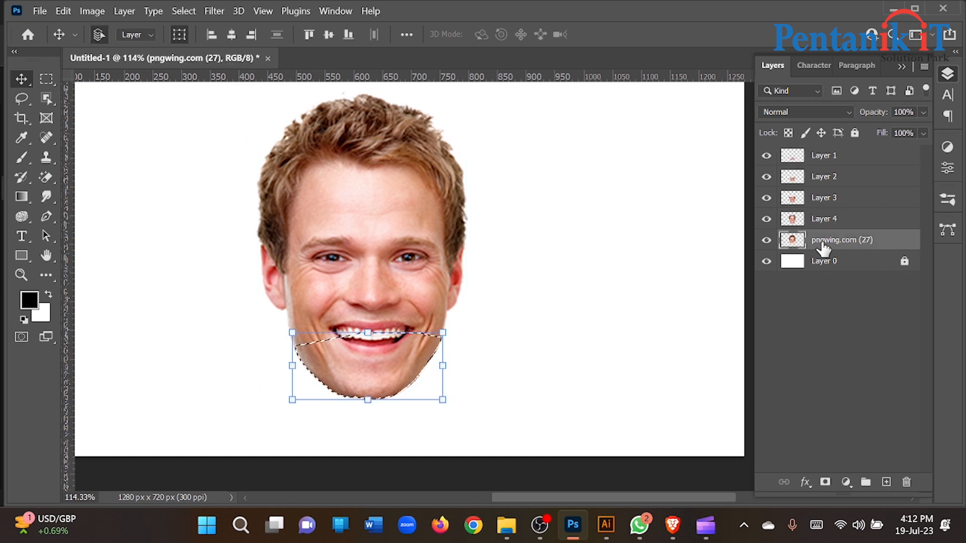
{"action": "key", "text": "ctrl+d"}
Step: Load Layer 2's outline as a selection, delete that area from the pngwing.com (27) layer, and deselect
{"action": "left_click", "coordinate": [811, 179]}
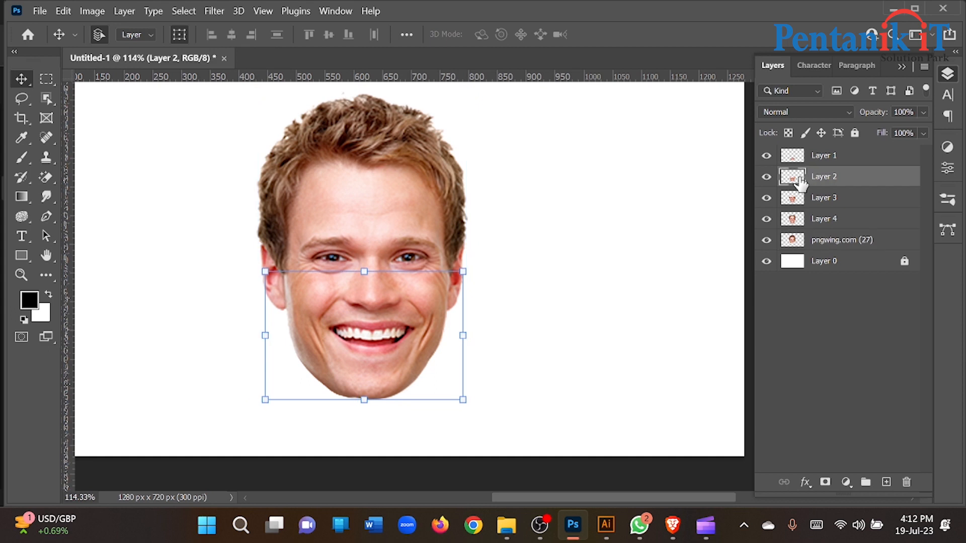
{"action": "left_click", "coordinate": [793, 177], "text": "ctrl"}
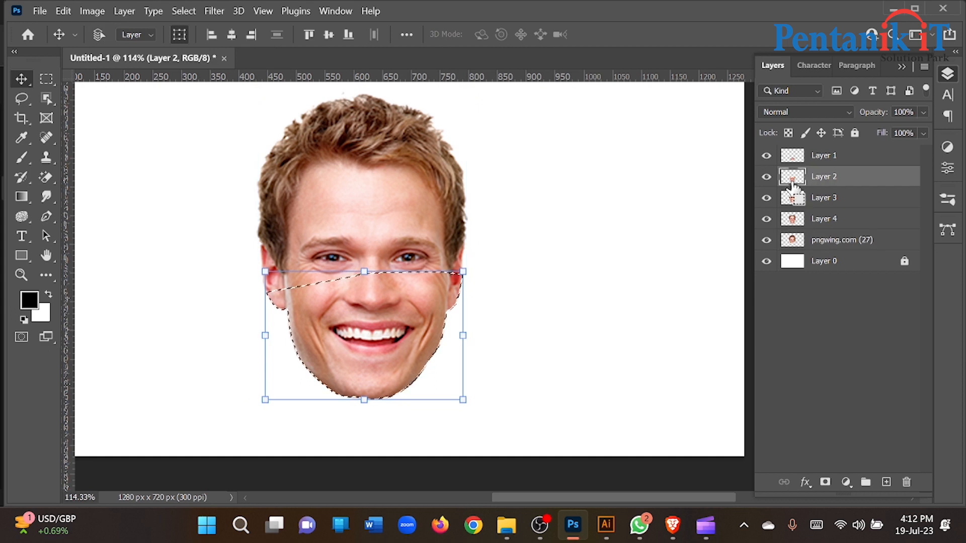
{"action": "left_click", "coordinate": [834, 241]}
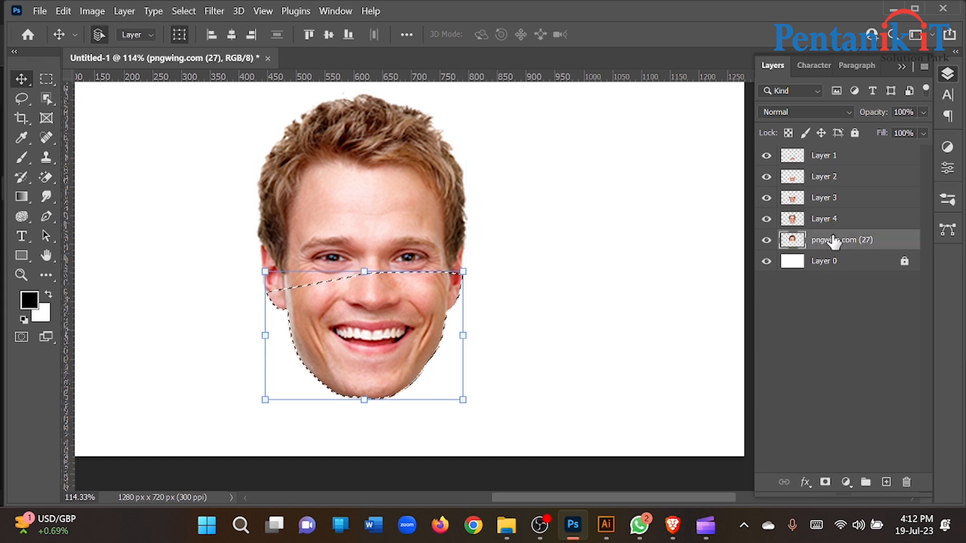
{"action": "key", "text": "ctrl+d"}
Step: Load Layer 3's outline as a selection, delete that area from Layer 4, and deselect
{"action": "left_click", "coordinate": [816, 199]}
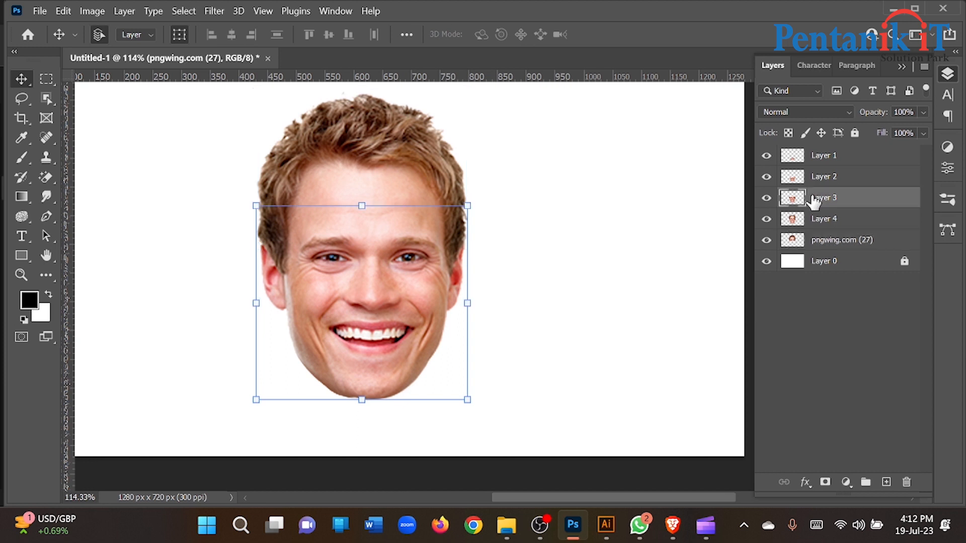
{"action": "left_click", "coordinate": [793, 199], "text": "ctrl"}
{"action": "left_click", "coordinate": [828, 220]}
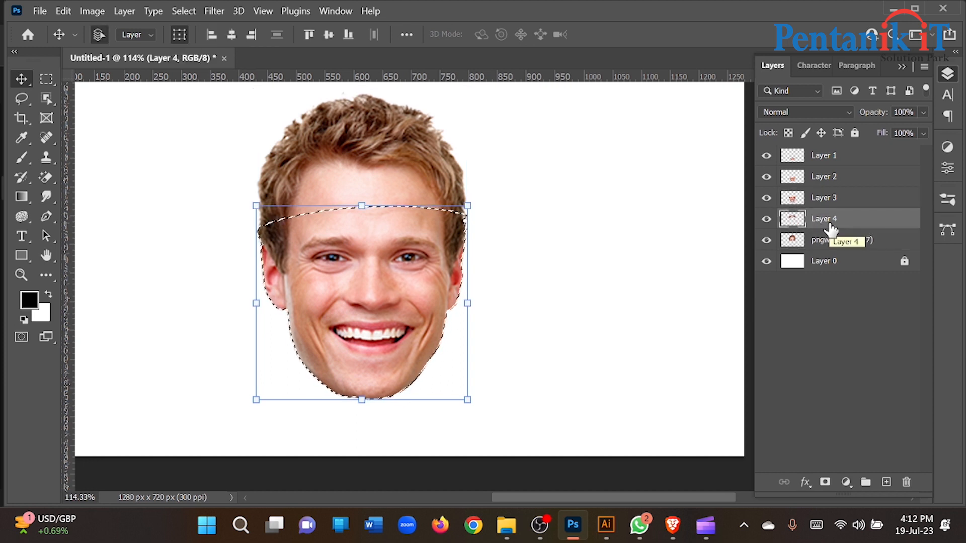
{"action": "key", "text": "ctrl+d"}
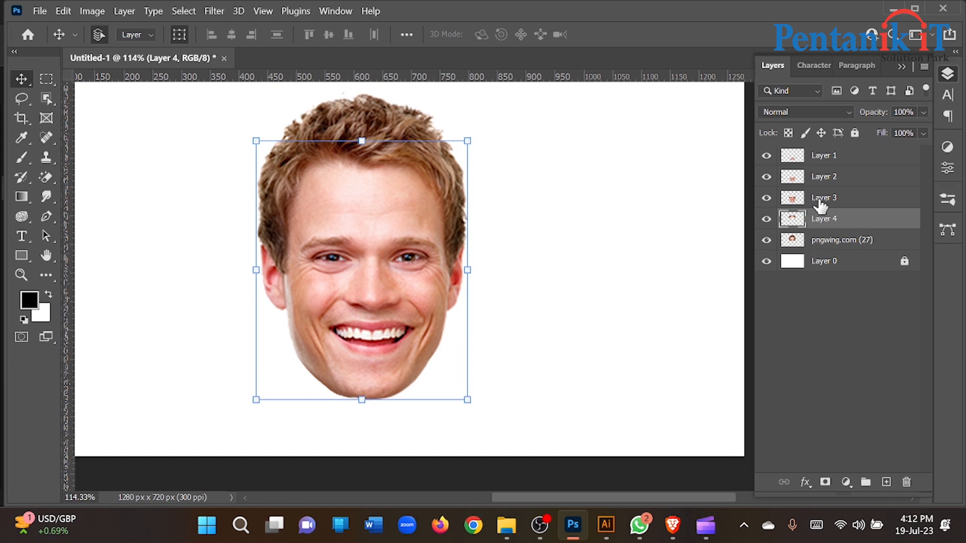
Step: Delete the area of Layer 4's remaining forehead and hair band from the pngwing.com (27) layer using Layer 4's outline, then deselect
{"action": "left_click", "coordinate": [793, 220], "text": "ctrl"}
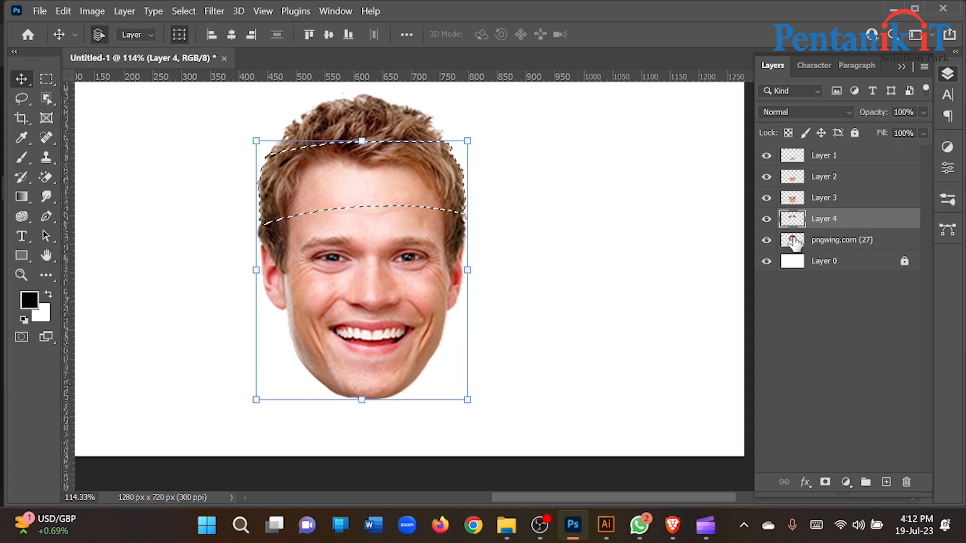
{"action": "left_click", "coordinate": [794, 241]}
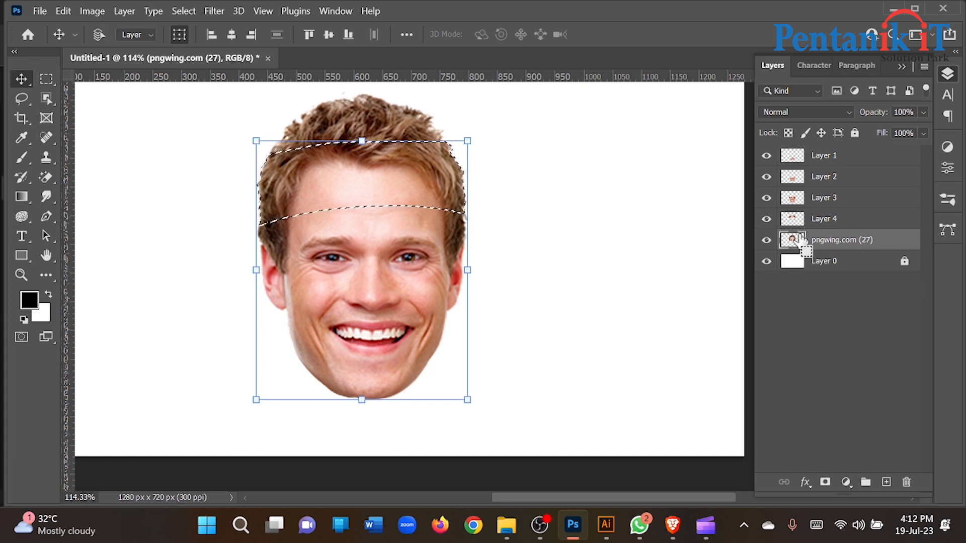
{"action": "left_click_drag", "start_coordinate": [791, 219], "coordinate": [793, 223]}
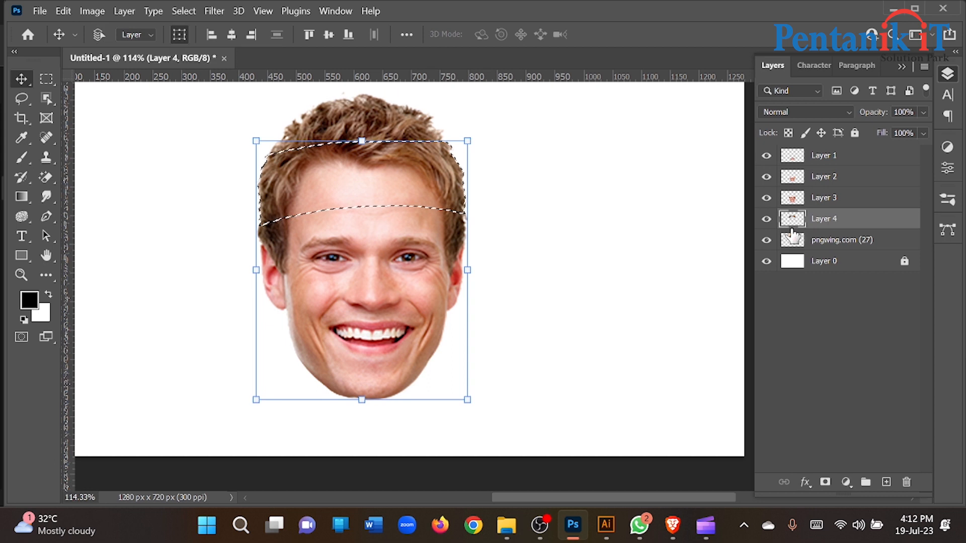
{"action": "left_click", "coordinate": [794, 241]}
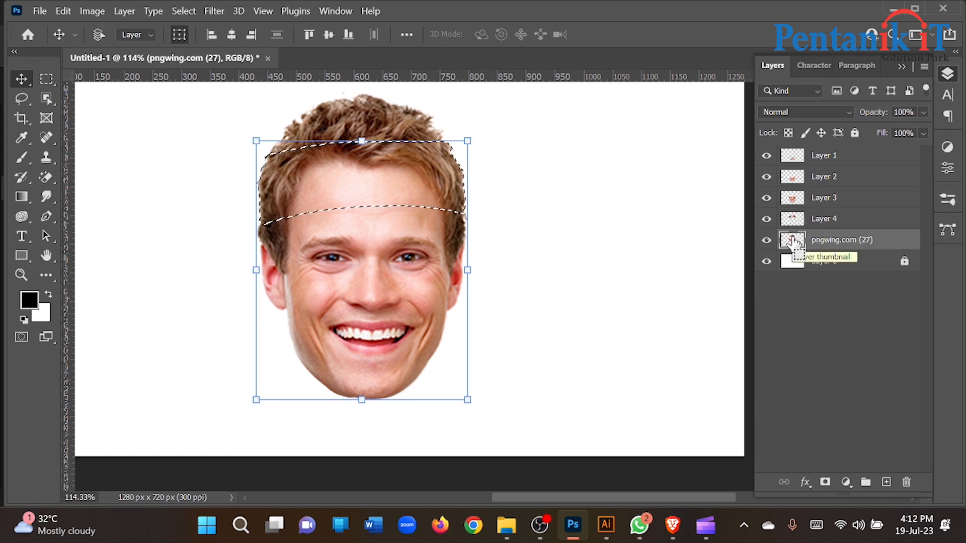
{"action": "key", "text": "ctrl+d"}
{"action": "left_click", "coordinate": [763, 245]}
{"action": "left_click", "coordinate": [764, 243]}
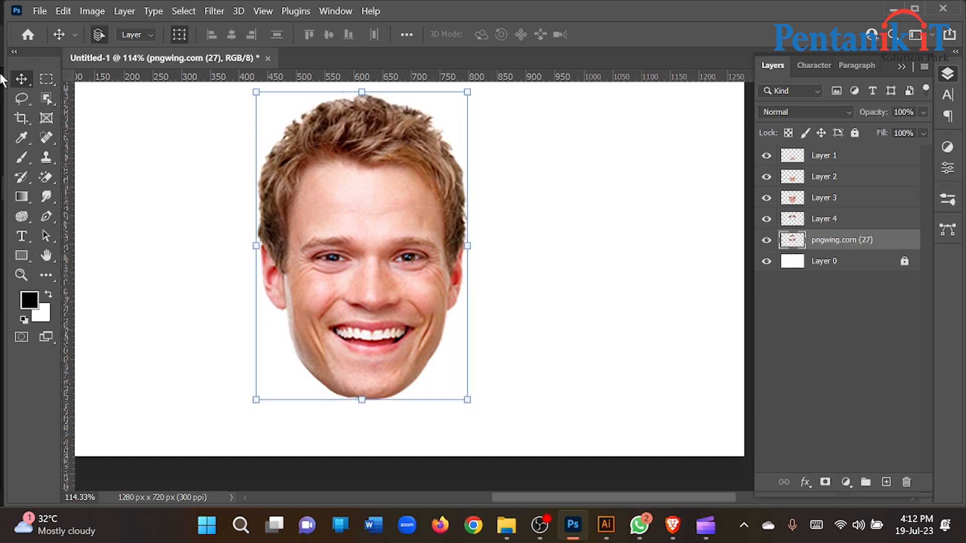
Step: Check the cuts on the pngwing.com (27) layer by temporarily moving the head pieces apart, undoing each trial change
{"action": "left_click", "coordinate": [158, 271]}
{"action": "left_click_drag", "start_coordinate": [354, 168], "coordinate": [378, 89]}
{"action": "key", "text": "ctrl+z"}
{"action": "left_click", "coordinate": [505, 168]}
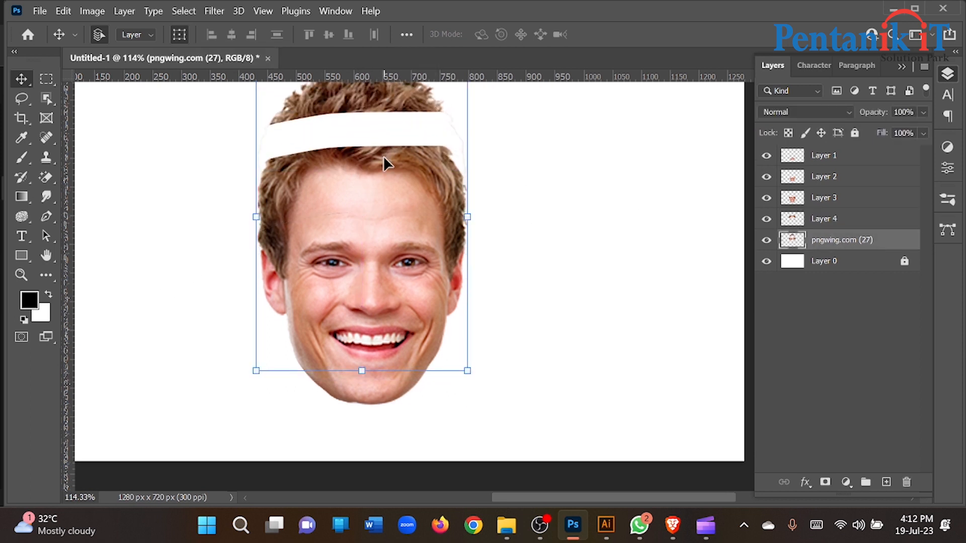
{"action": "left_click_drag", "start_coordinate": [383, 150], "coordinate": [383, 127]}
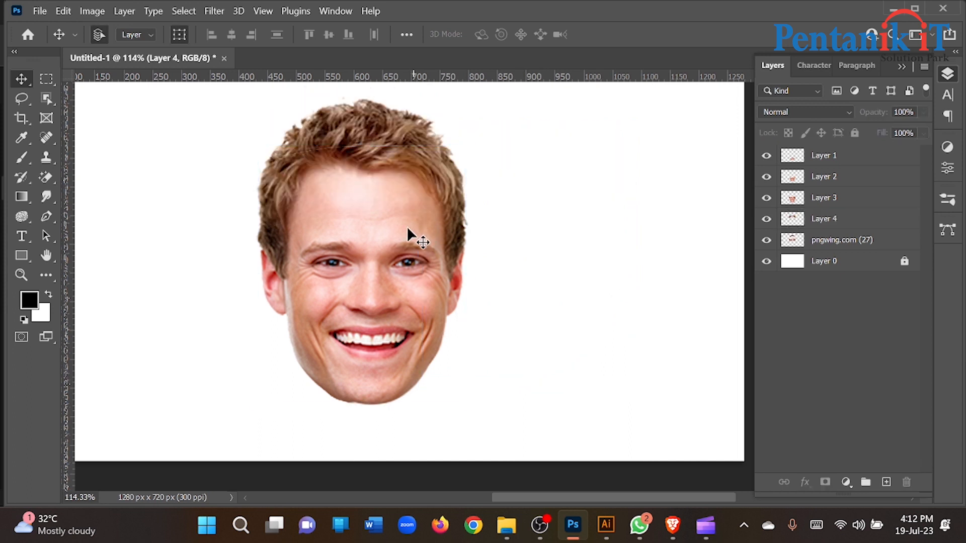
{"action": "left_click_drag", "start_coordinate": [407, 230], "coordinate": [614, 233]}
{"action": "left_click_drag", "start_coordinate": [369, 246], "coordinate": [655, 180]}
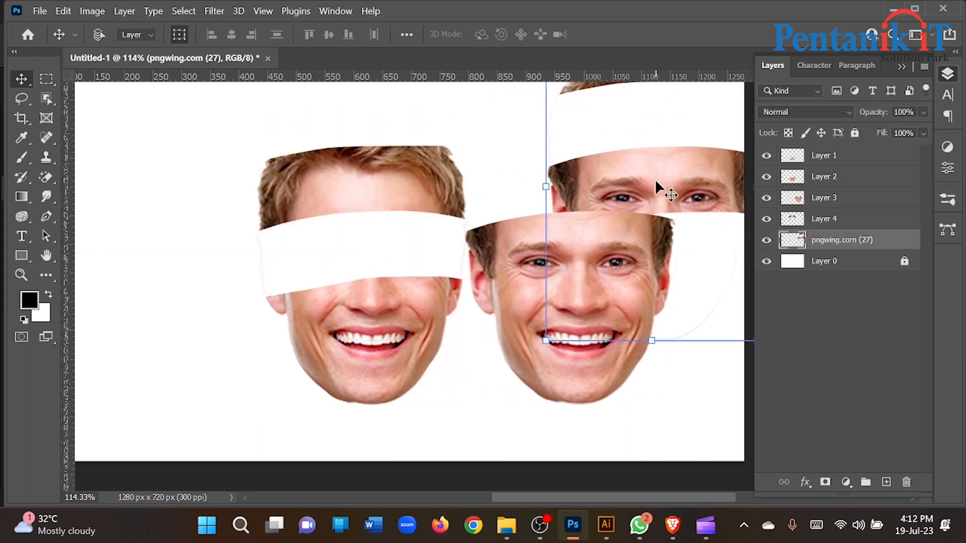
{"action": "key", "text": "ctrl+z"}
{"action": "key", "text": "ctrl+z"}
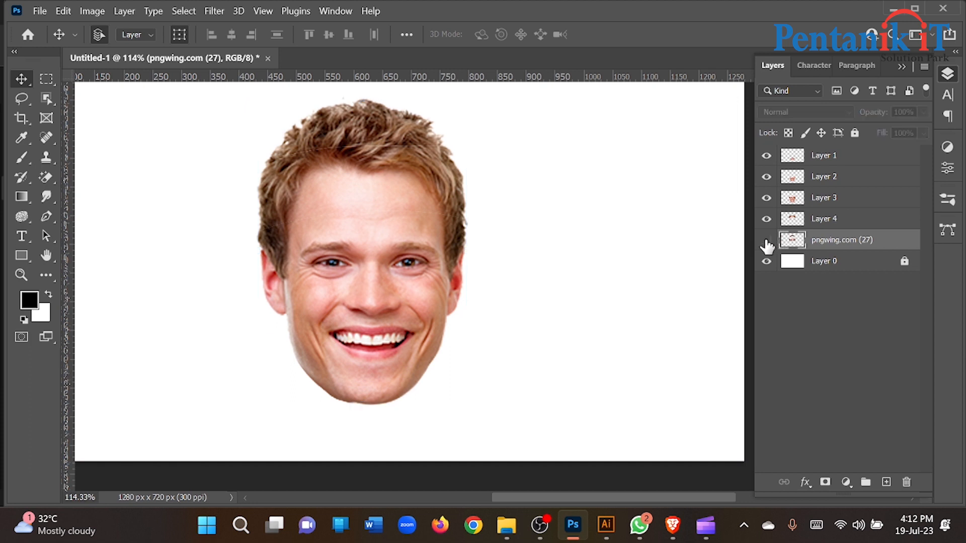
{"action": "left_click", "coordinate": [766, 241]}
{"action": "left_click", "coordinate": [766, 241]}
{"action": "left_click_drag", "start_coordinate": [357, 135], "coordinate": [603, 136]}
{"action": "key", "text": "ctrl+z"}
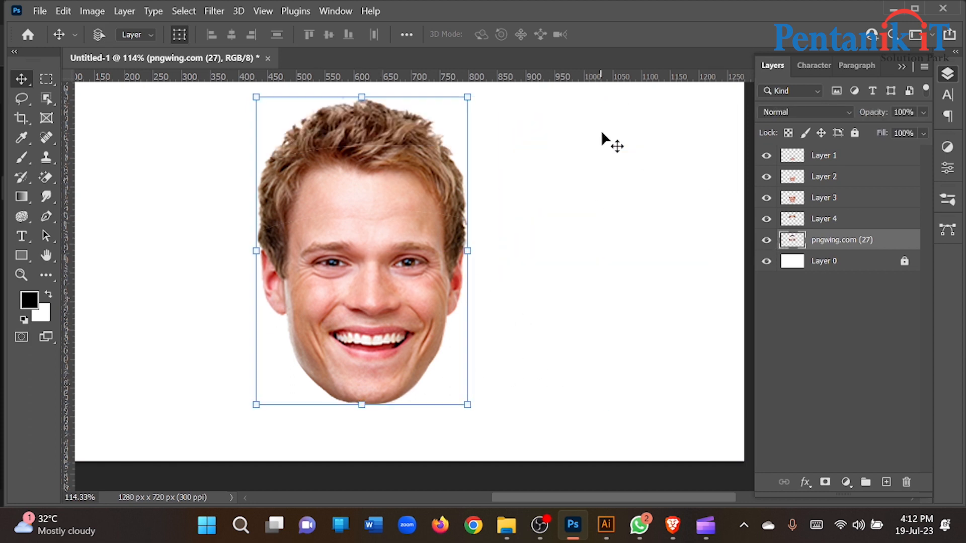
{"action": "left_click", "coordinate": [825, 482]}
{"action": "key", "text": "ctrl+z"}
Step: Lasso everything below the top hair section on the pngwing.com (27) layer, delete that area, and deselect
{"action": "left_click", "coordinate": [23, 98]}
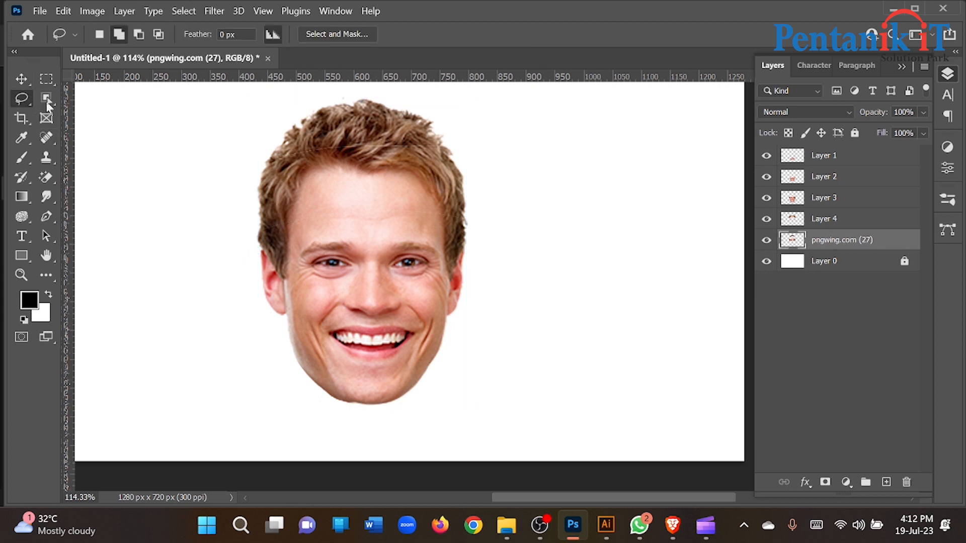
{"action": "left_click_drag", "start_coordinate": [457, 182], "coordinate": [77, 330]}
{"action": "left_click_drag", "start_coordinate": [200, 177], "coordinate": [222, 173]}
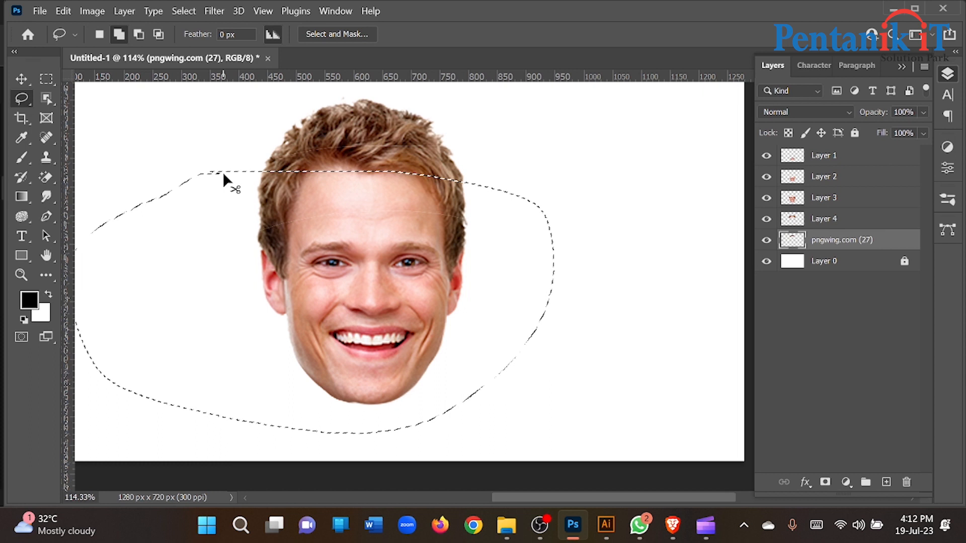
{"action": "key", "text": "ctrl+d"}
{"action": "left_click", "coordinate": [21, 79]}
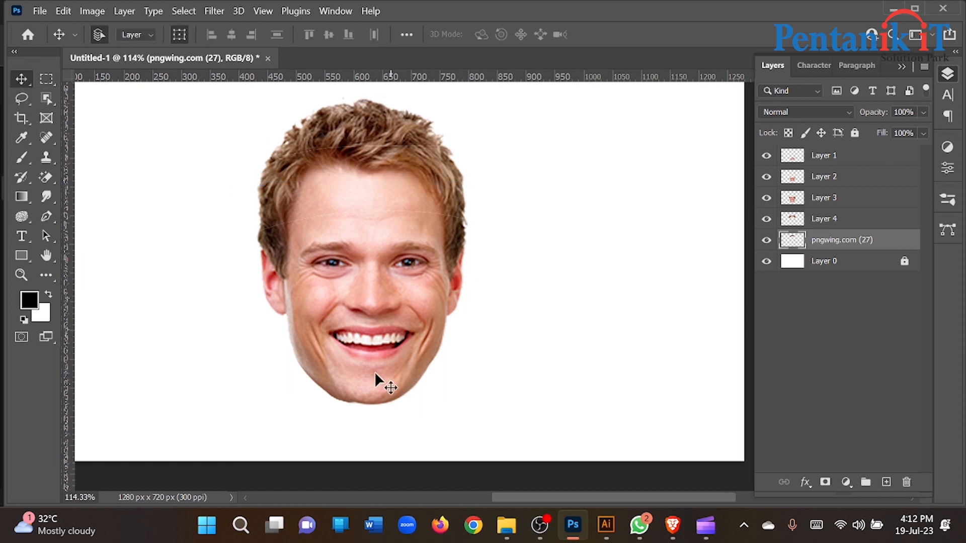
Step: Examine the separated face pieces by temporarily moving the two lowest ones and toggling the visibility of Layer 3 and Layer 4
{"action": "left_click_drag", "start_coordinate": [407, 364], "coordinate": [453, 442]}
{"action": "left_click_drag", "start_coordinate": [367, 360], "coordinate": [546, 363]}
{"action": "key", "text": "ctrl+z"}
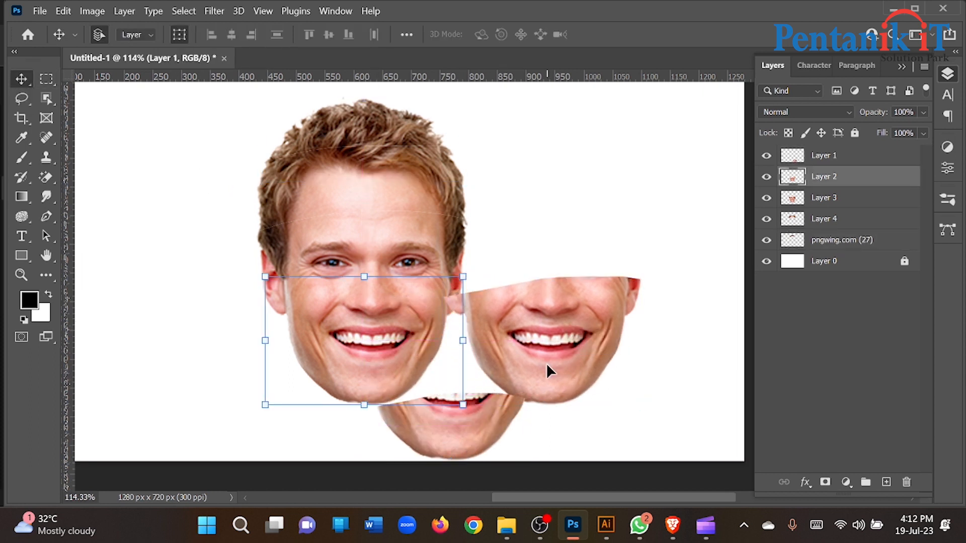
{"action": "key", "text": "ctrl+z"}
{"action": "left_click", "coordinate": [767, 201]}
{"action": "left_click", "coordinate": [767, 200]}
{"action": "left_click", "coordinate": [791, 201]}
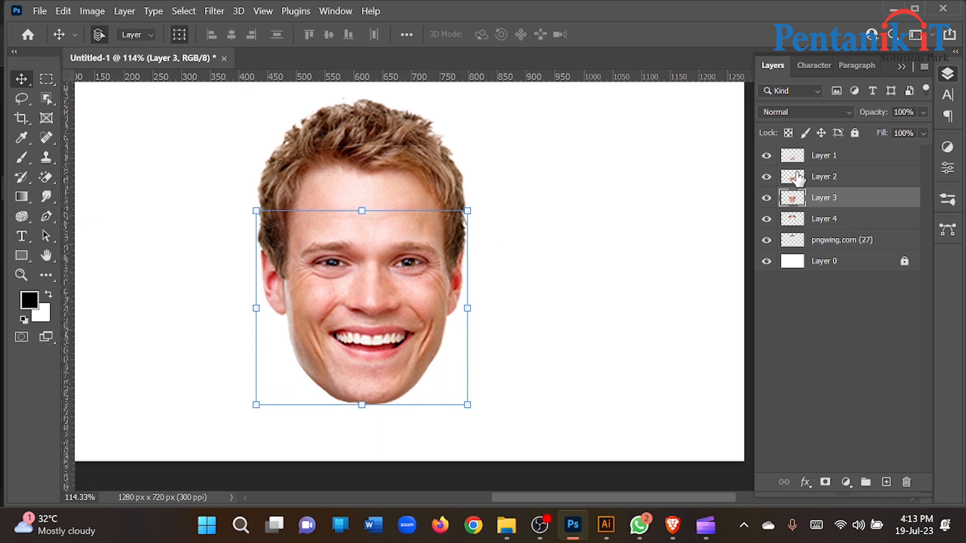
{"action": "left_click", "coordinate": [766, 198]}
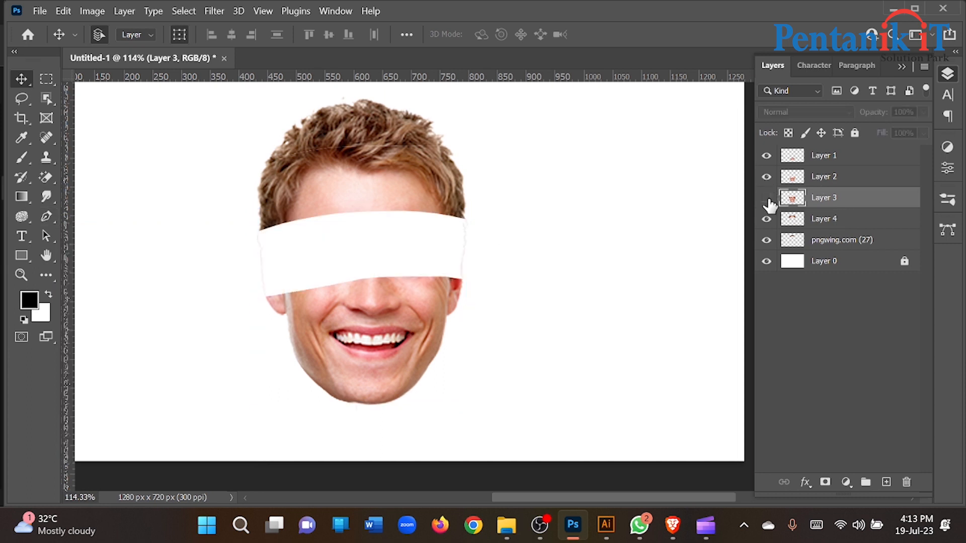
{"action": "left_click", "coordinate": [767, 197]}
{"action": "left_click", "coordinate": [767, 219]}
{"action": "left_click", "coordinate": [767, 219]}
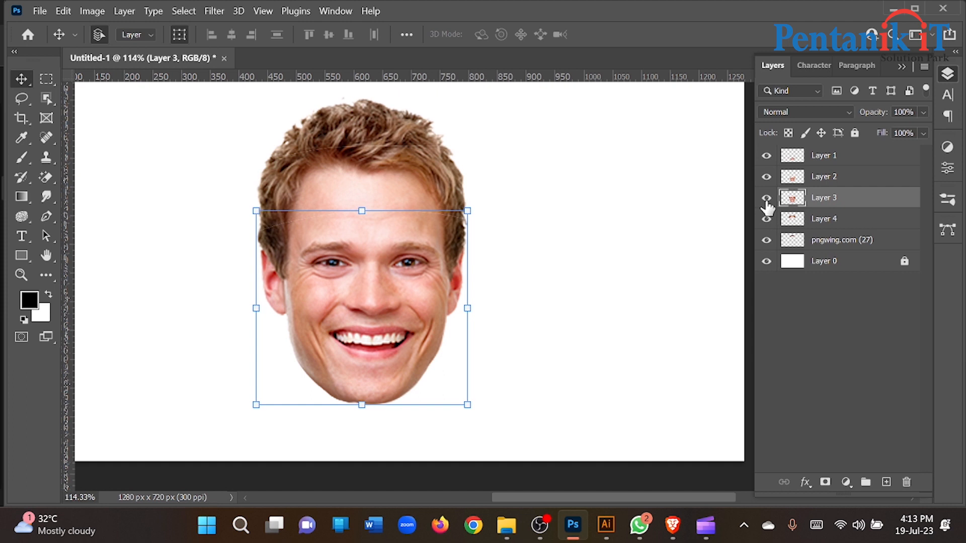
Step: Load Layer 2's outline as a selection, delete that area from Layer 3, deselect, and check the pieces by toggling layer visibility
{"action": "left_click", "coordinate": [793, 190]}
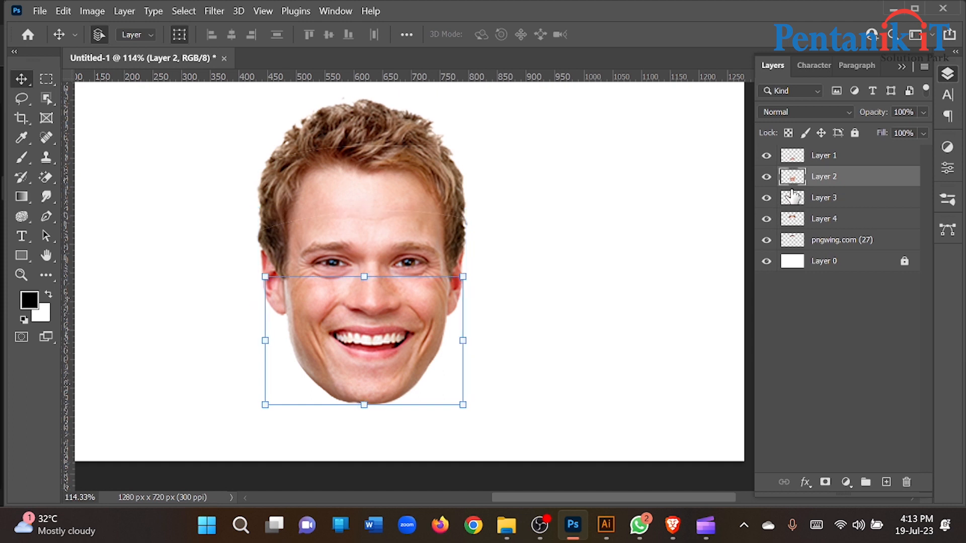
{"action": "left_click", "coordinate": [793, 179], "text": "ctrl"}
{"action": "left_click", "coordinate": [818, 202]}
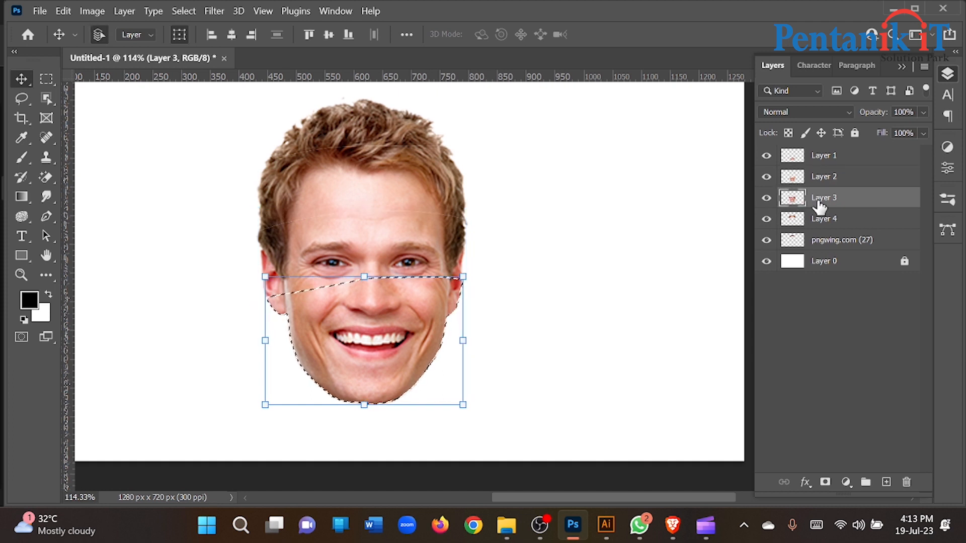
{"action": "key", "text": "ctrl+d"}
{"action": "left_click", "coordinate": [767, 199]}
{"action": "left_click", "coordinate": [767, 199]}
{"action": "left_click", "coordinate": [766, 177]}
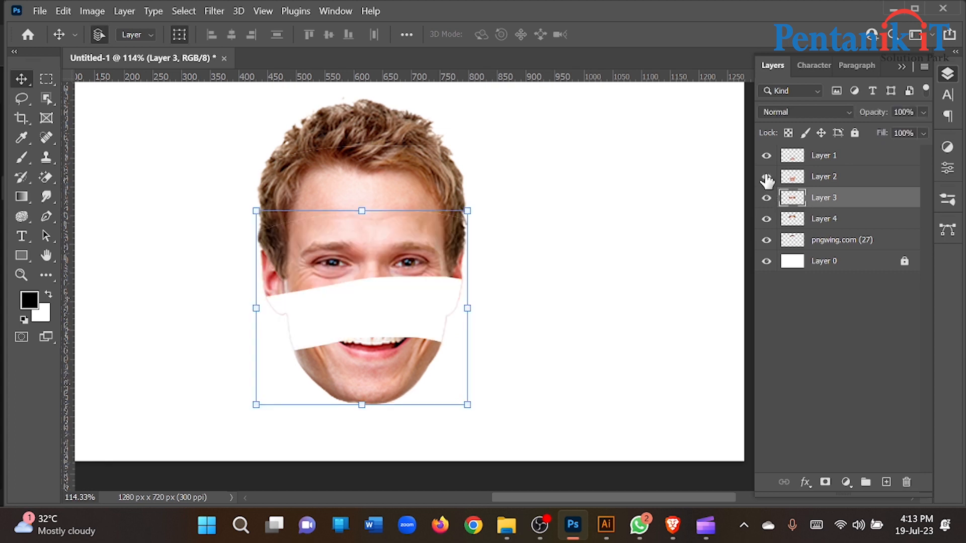
{"action": "left_click", "coordinate": [766, 177]}
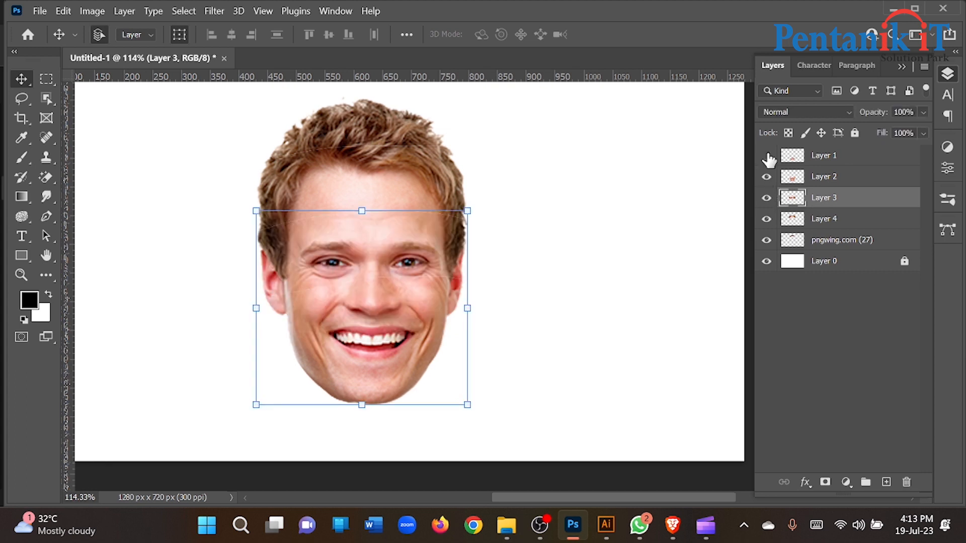
Step: Check the chin piece on Layer 1 by temporarily moving it aside and undoing the move
{"action": "left_click", "coordinate": [793, 160]}
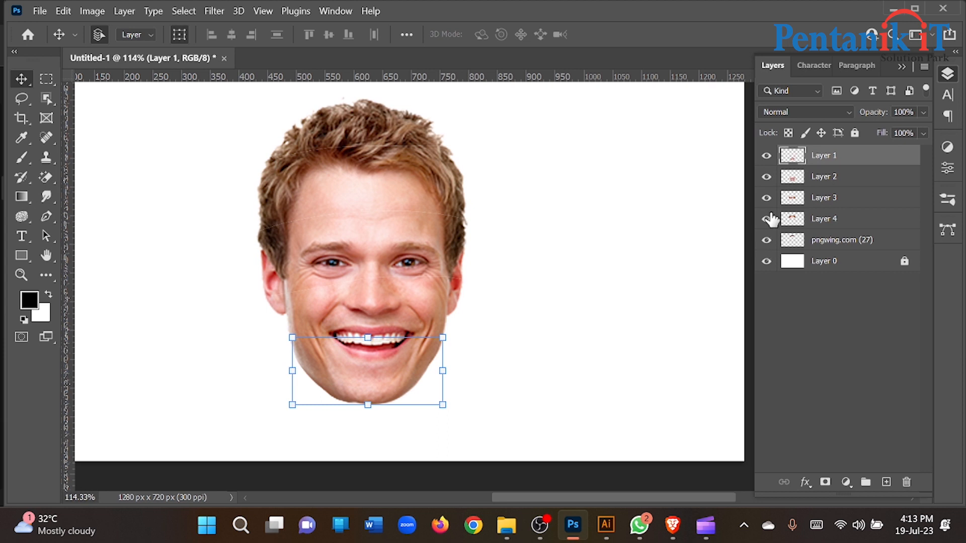
{"action": "left_click_drag", "start_coordinate": [400, 372], "coordinate": [552, 385]}
{"action": "key", "text": "ctrl+z"}
Step: Load Layer 1's outline as a selection, delete that area from Layer 2, and deselect with Layer 1 visible again
{"action": "left_click", "coordinate": [793, 156], "text": "ctrl"}
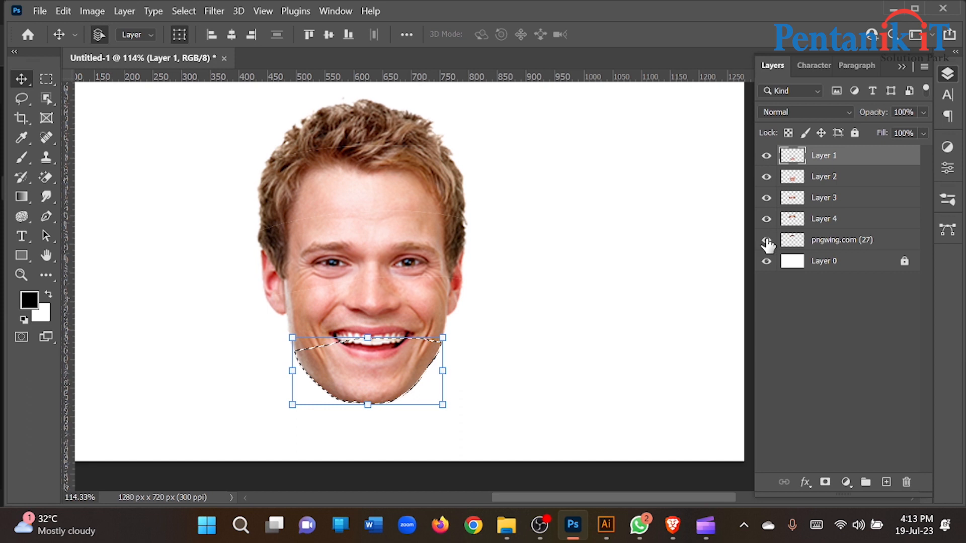
{"action": "left_click", "coordinate": [766, 155]}
{"action": "left_click", "coordinate": [765, 220]}
{"action": "left_click", "coordinate": [766, 220]}
{"action": "left_click", "coordinate": [767, 177]}
{"action": "left_click", "coordinate": [766, 176]}
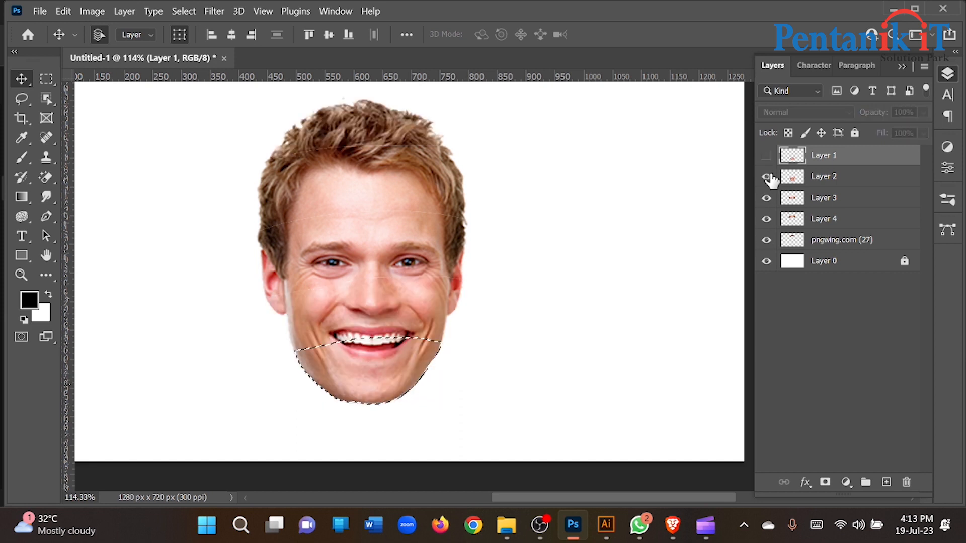
{"action": "left_click", "coordinate": [794, 178]}
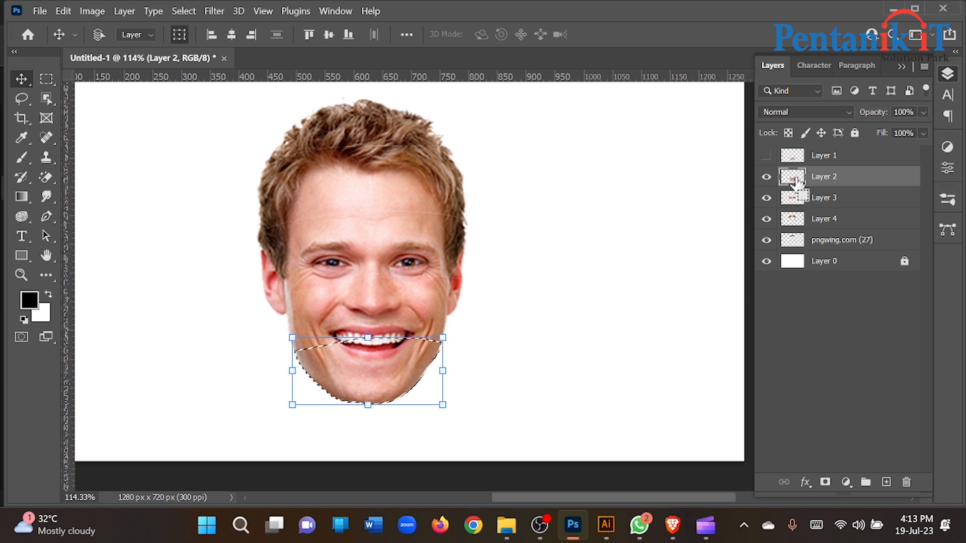
{"action": "key", "text": "Delete"}
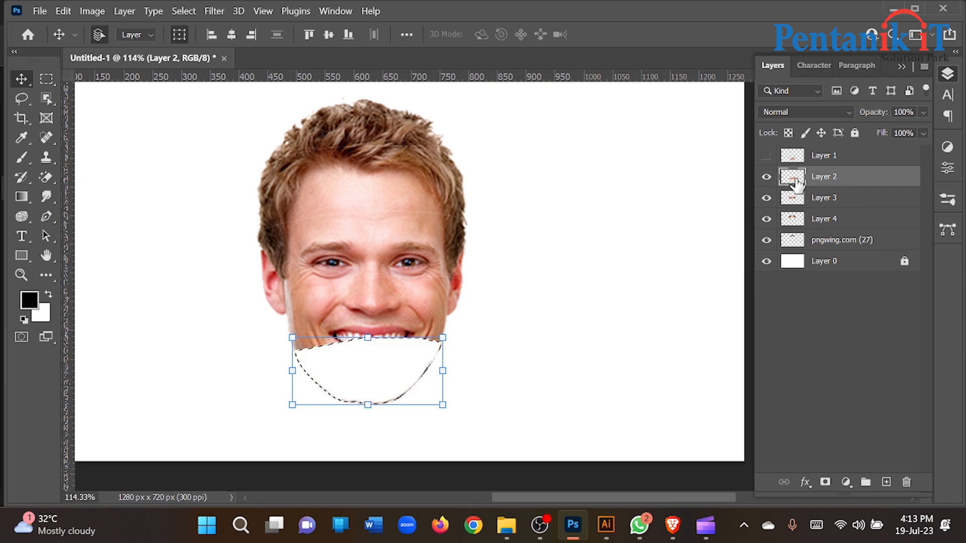
{"action": "key", "text": "ctrl+d"}
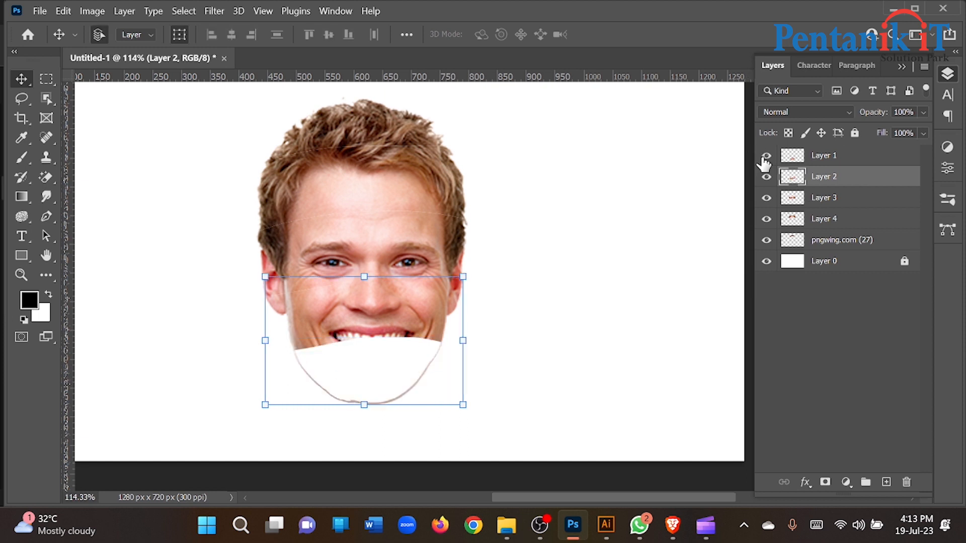
{"action": "left_click", "coordinate": [766, 156]}
{"action": "left_click", "coordinate": [130, 194]}
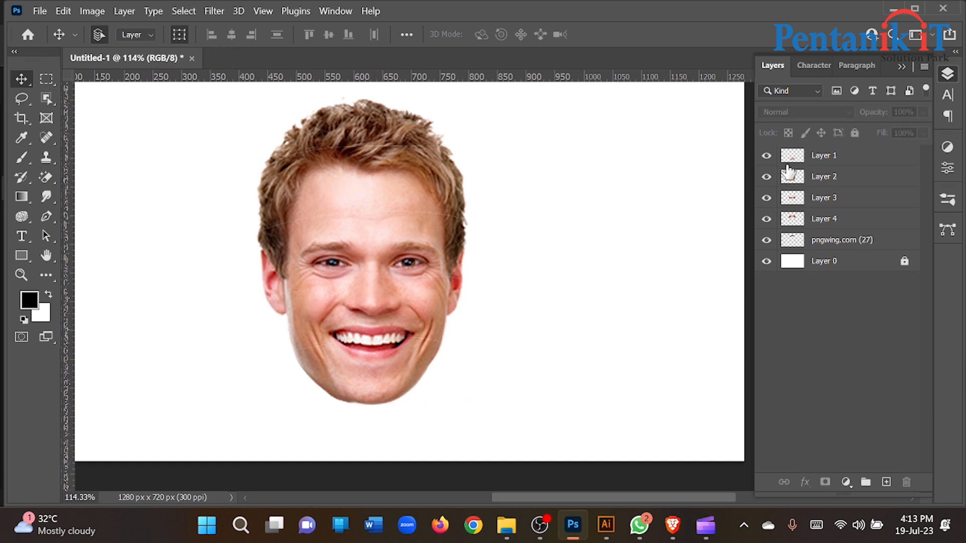
Step: Hide the pngwing.com (27) layer, Layer 4, Layer 3 and Layer 2, leaving only the chin piece and background
{"action": "left_click", "coordinate": [766, 158]}
{"action": "left_click", "coordinate": [766, 240]}
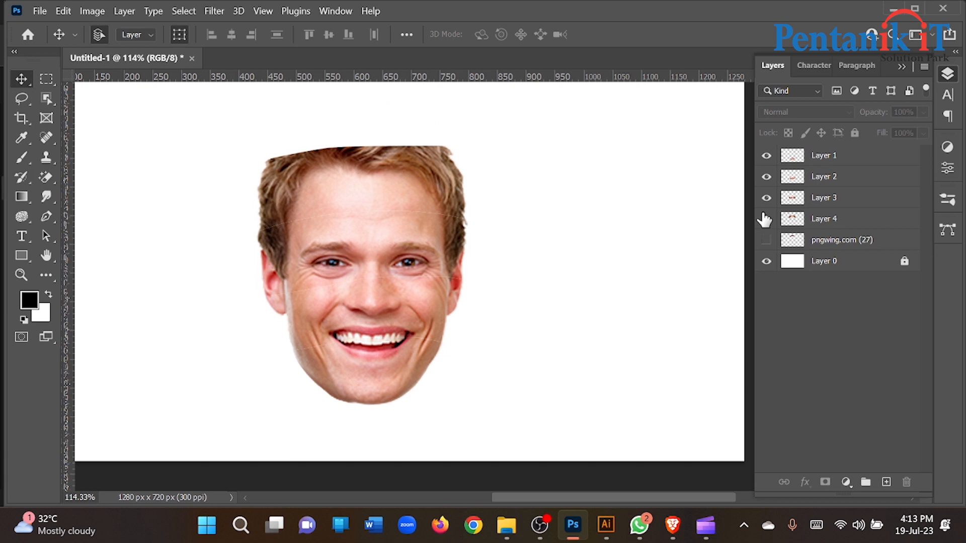
{"action": "left_click", "coordinate": [764, 218]}
{"action": "left_click", "coordinate": [766, 198]}
{"action": "left_click", "coordinate": [767, 176]}
Step: Start a Pen tool path at the left corner of the chin piece's cut edge
{"action": "left_click", "coordinate": [349, 355]}
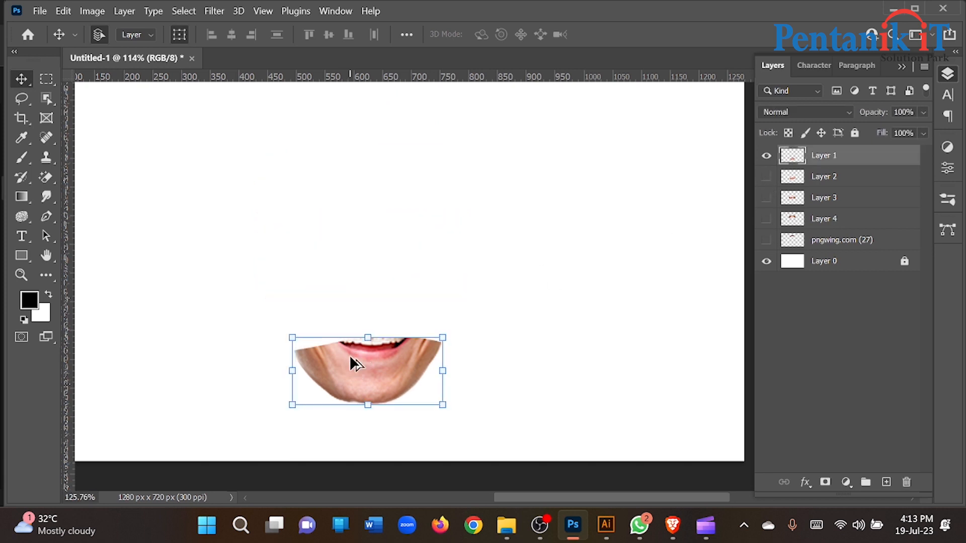
{"action": "scroll", "coordinate": [350, 355], "scroll_direction": "up", "scroll_amount": 3}
{"action": "left_click", "coordinate": [169, 334]}
{"action": "key", "text": "p"}
{"action": "scroll", "coordinate": [233, 340], "scroll_direction": "up", "scroll_amount": 2}
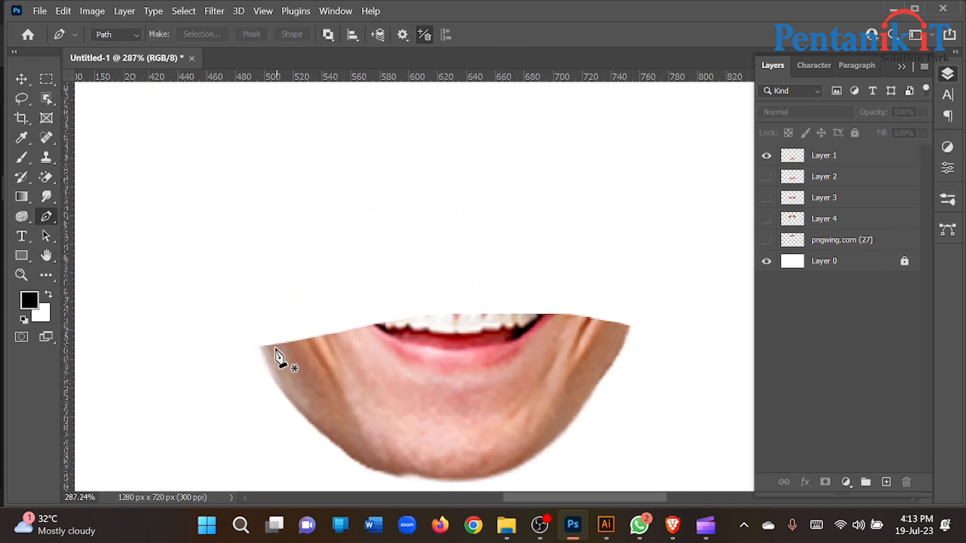
{"action": "left_click", "coordinate": [258, 348]}
{"action": "left_click_drag", "start_coordinate": [432, 278], "coordinate": [703, 286]}
{"action": "left_click_drag", "start_coordinate": [630, 326], "coordinate": [614, 342]}
{"action": "left_click_drag", "start_coordinate": [703, 286], "coordinate": [638, 269]}
{"action": "key", "text": "ctrl+z"}
{"action": "key", "text": "ctrl+z"}
{"action": "key", "text": "ctrl+z"}
{"action": "left_click_drag", "start_coordinate": [456, 261], "coordinate": [700, 302]}
{"action": "left_click", "coordinate": [630, 324]}
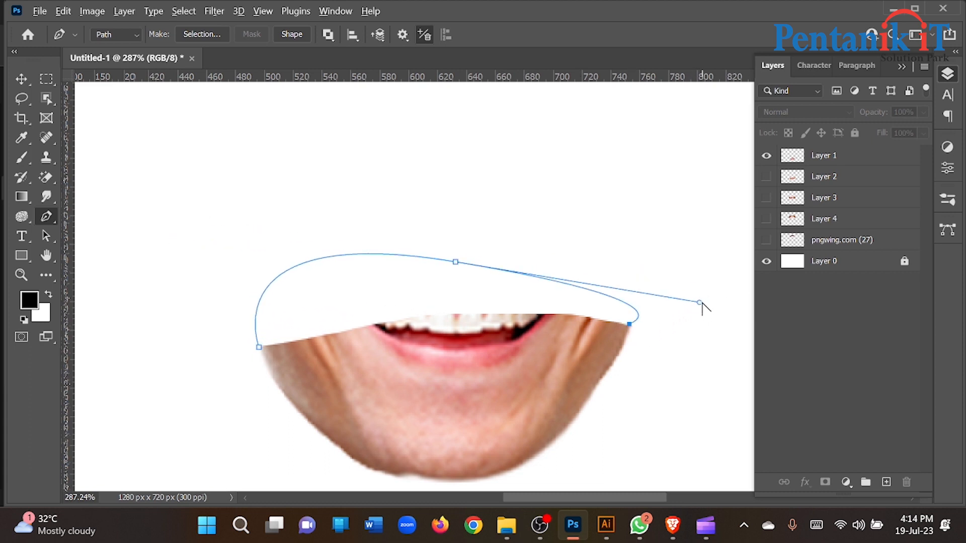
{"action": "key", "text": "ctrl+z"}
{"action": "key", "text": "ctrl+z"}
Step: Complete a closed path that arches above the chin piece to its right corner and returns across the mouth to the starting anchor
{"action": "left_click_drag", "start_coordinate": [437, 263], "coordinate": [712, 261]}
{"action": "left_click", "coordinate": [630, 327]}
{"action": "left_click_drag", "start_coordinate": [338, 344], "coordinate": [330, 345]}
{"action": "left_click", "coordinate": [258, 346]}
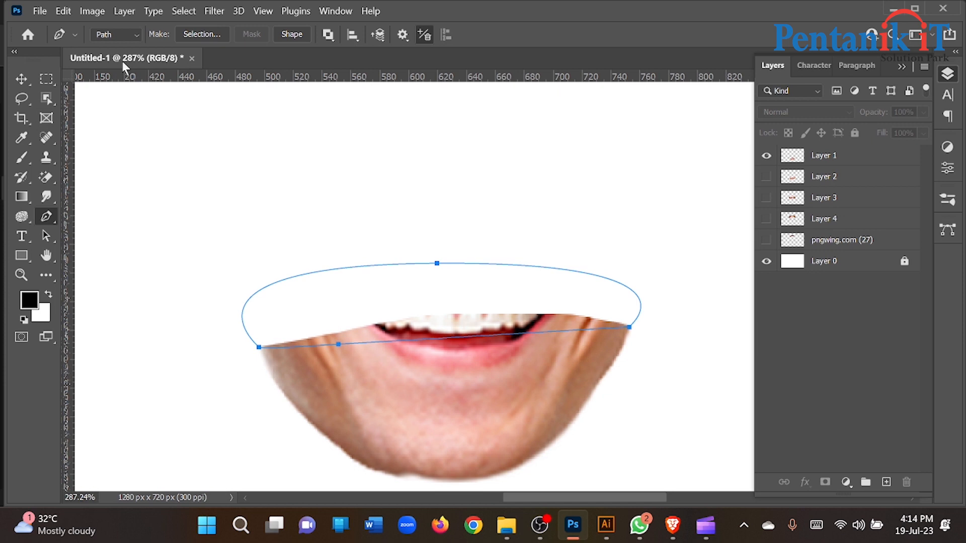
Step: Convert the closed pen path into a selection with a feather radius of 0
{"action": "left_click", "coordinate": [21, 78]}
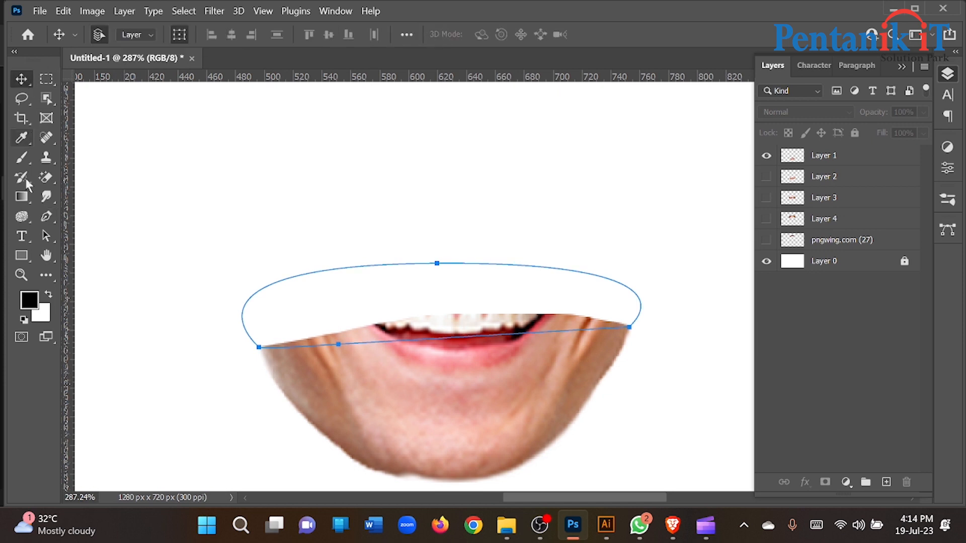
{"action": "right_click", "coordinate": [429, 301]}
{"action": "left_click", "coordinate": [46, 217]}
{"action": "left_click", "coordinate": [46, 216]}
{"action": "right_click", "coordinate": [385, 305]}
{"action": "left_click", "coordinate": [418, 229]}
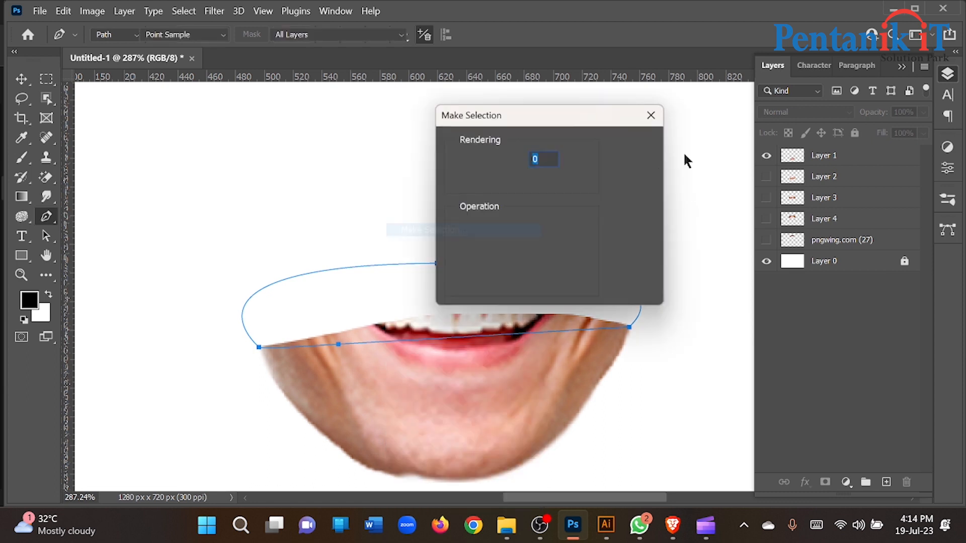
{"action": "left_click", "coordinate": [635, 149]}
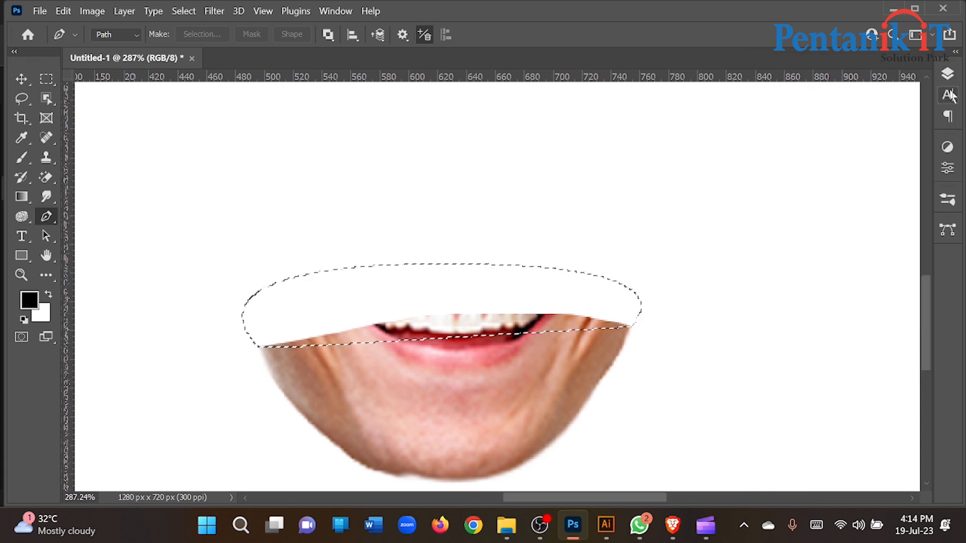
Step: Fill the selection with the white background colour on a new layer above Layer 1, and deselect
{"action": "left_click", "coordinate": [887, 482]}
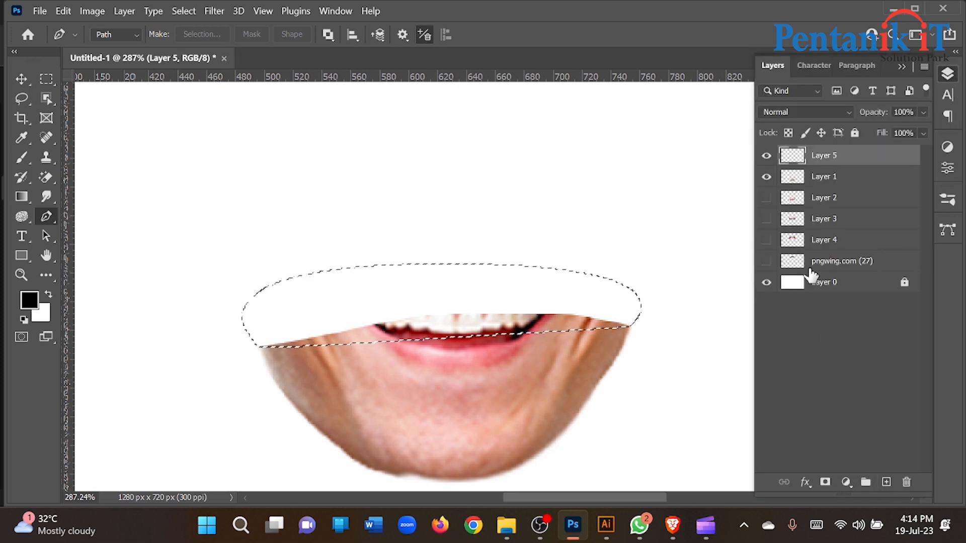
{"action": "key", "text": "ctrl+BackSpace"}
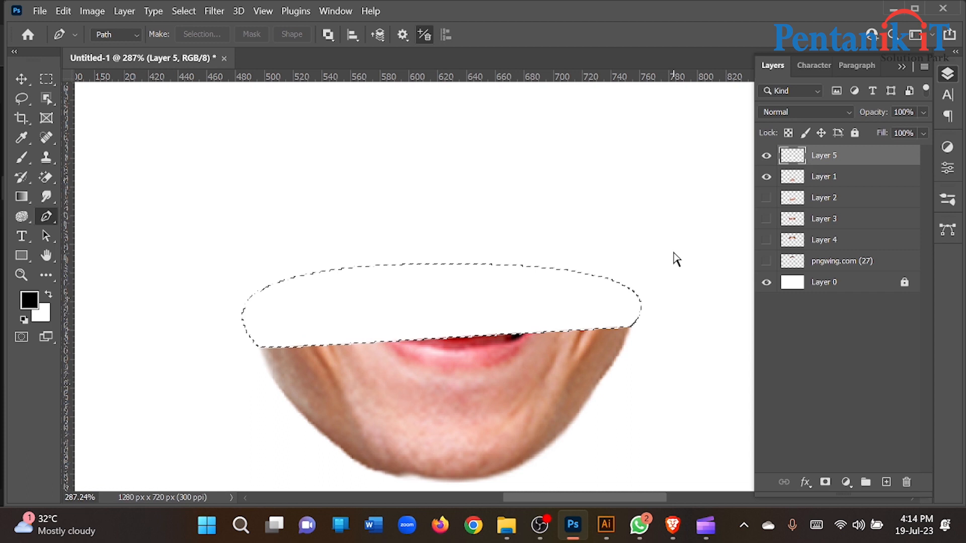
{"action": "left_click", "coordinate": [21, 79]}
{"action": "key", "text": "ctrl+d"}
Step: Convert Layer 5 to a smart object and rasterize it again
{"action": "right_click", "coordinate": [814, 155]}
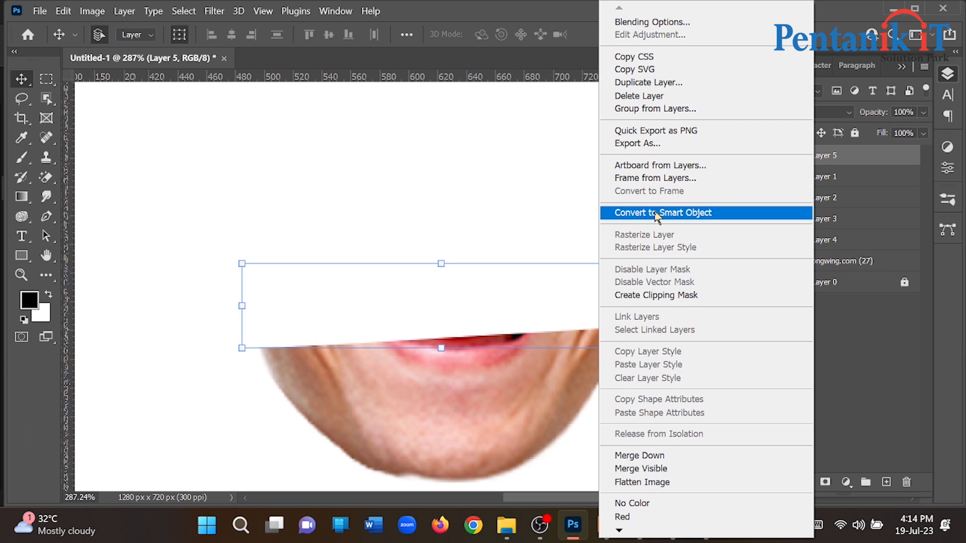
{"action": "left_click", "coordinate": [657, 213]}
{"action": "right_click", "coordinate": [800, 157]}
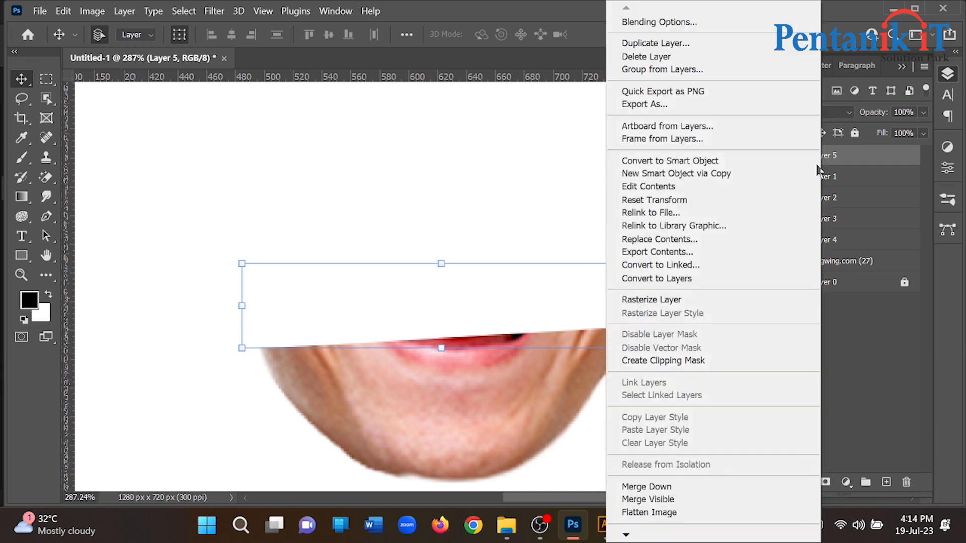
{"action": "left_click", "coordinate": [664, 301]}
Step: Add a Gradient Overlay effect to Layer 5 using the custom magenta-to-pink linear gradient
{"action": "left_click", "coordinate": [804, 482]}
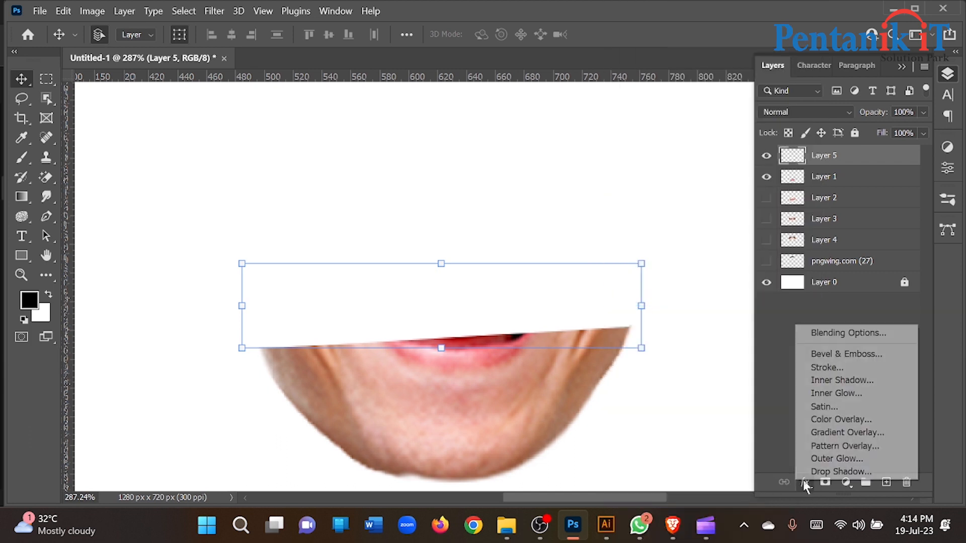
{"action": "left_click", "coordinate": [835, 436]}
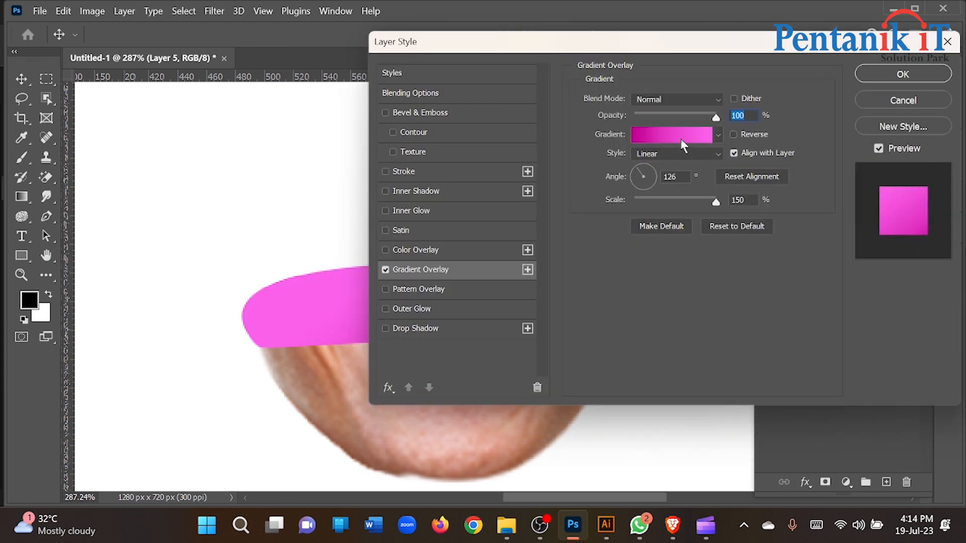
{"action": "left_click", "coordinate": [681, 138]}
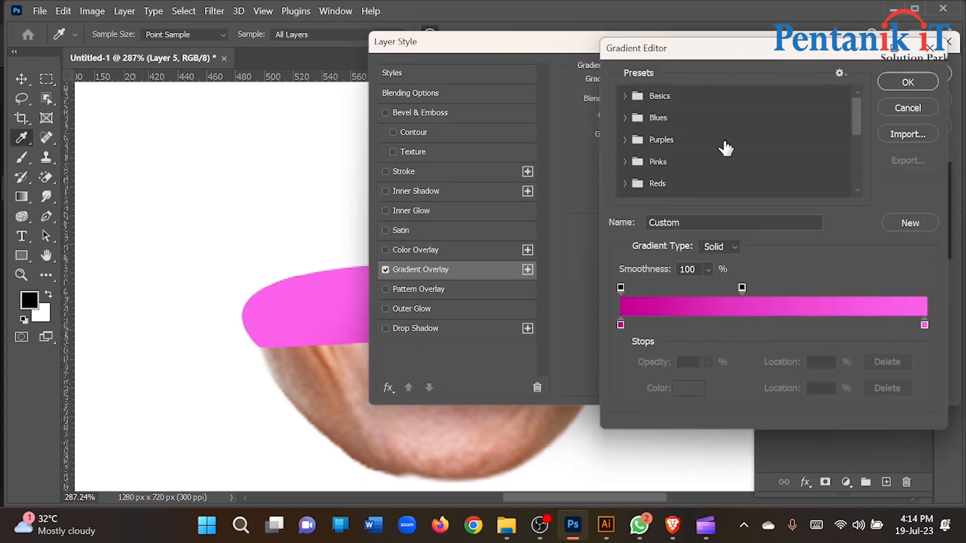
{"action": "left_click", "coordinate": [905, 80]}
{"action": "left_click_drag", "start_coordinate": [628, 41], "coordinate": [830, 29]}
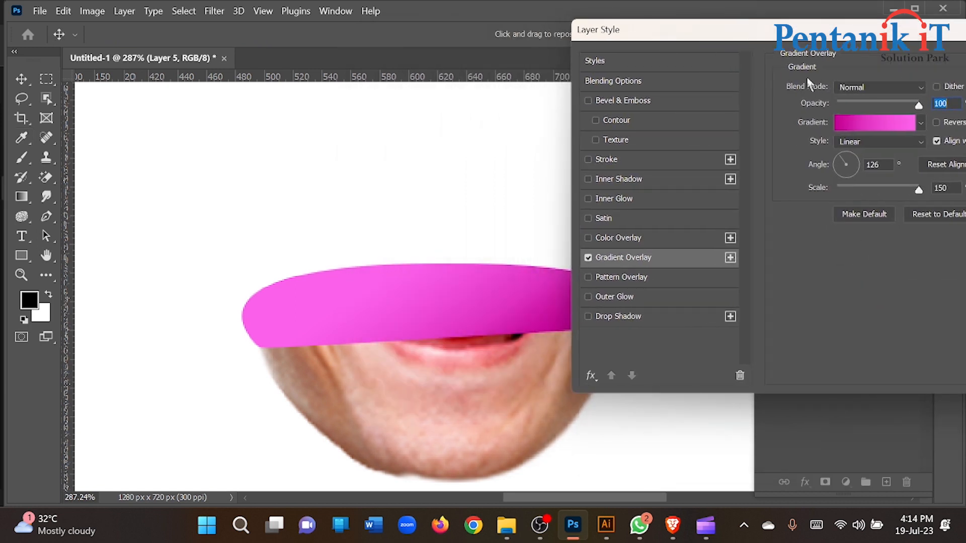
{"action": "left_click", "coordinate": [849, 128]}
{"action": "left_click", "coordinate": [907, 83]}
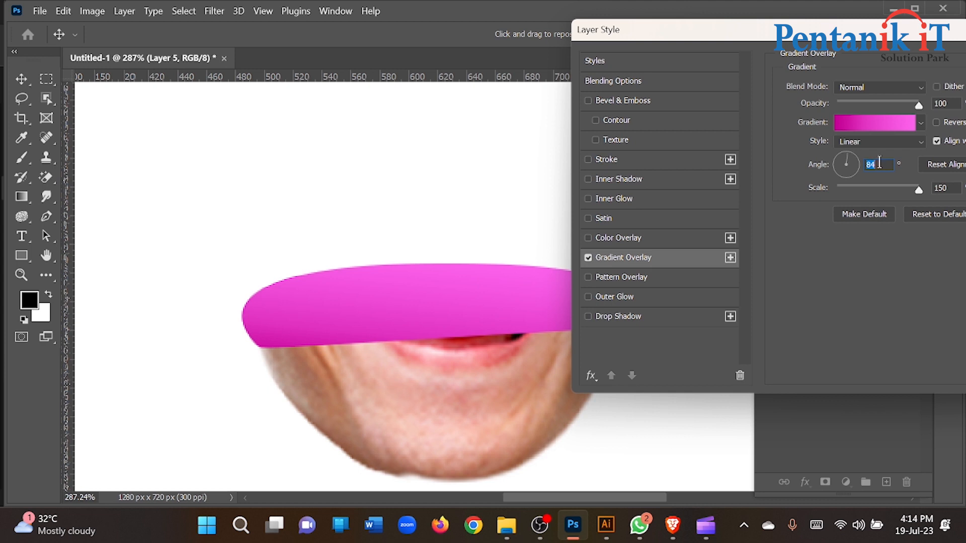
Step: Set the Gradient Overlay angle to 82° and apply the layer style
{"action": "scroll", "coordinate": [880, 163], "scroll_direction": "down", "scroll_amount": 6}
{"action": "scroll", "coordinate": [879, 163], "scroll_direction": "down", "scroll_amount": 2}
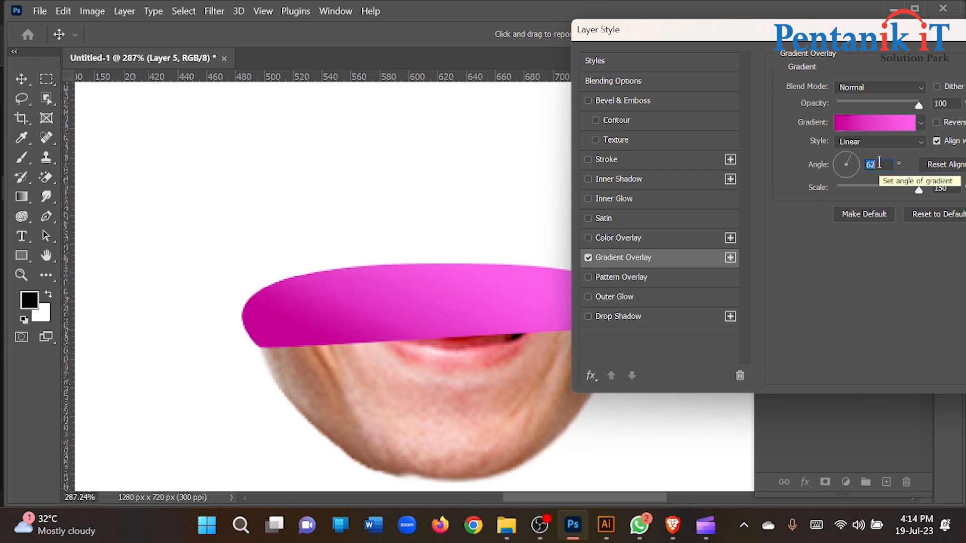
{"action": "scroll", "coordinate": [879, 162], "scroll_direction": "up", "scroll_amount": 6}
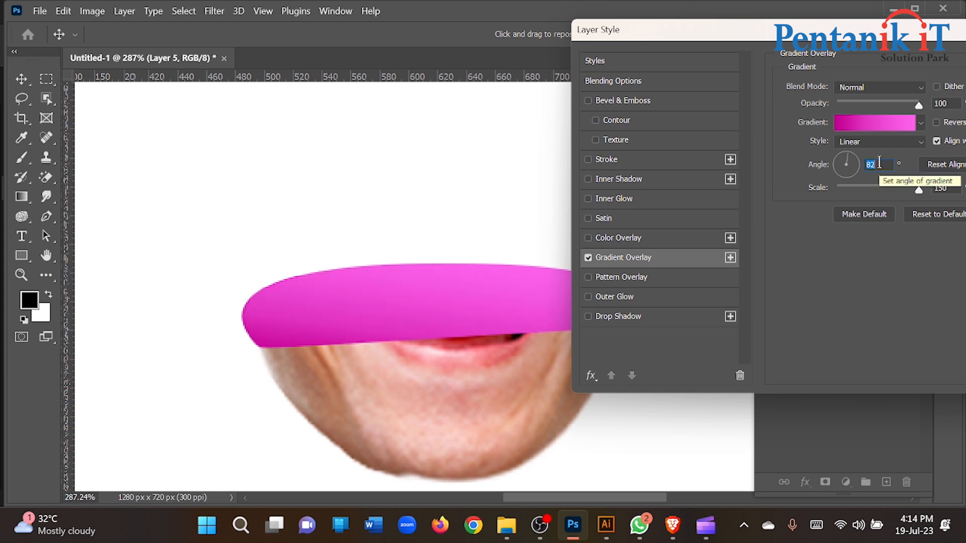
{"action": "left_click_drag", "start_coordinate": [891, 30], "coordinate": [705, 49]}
{"action": "left_click", "coordinate": [920, 80]}
Step: Place Layer 5 below Layer 1 and shift the magenta shape slightly upward from the chin piece's cut edge
{"action": "scroll", "coordinate": [418, 270], "scroll_direction": "down", "scroll_amount": 2}
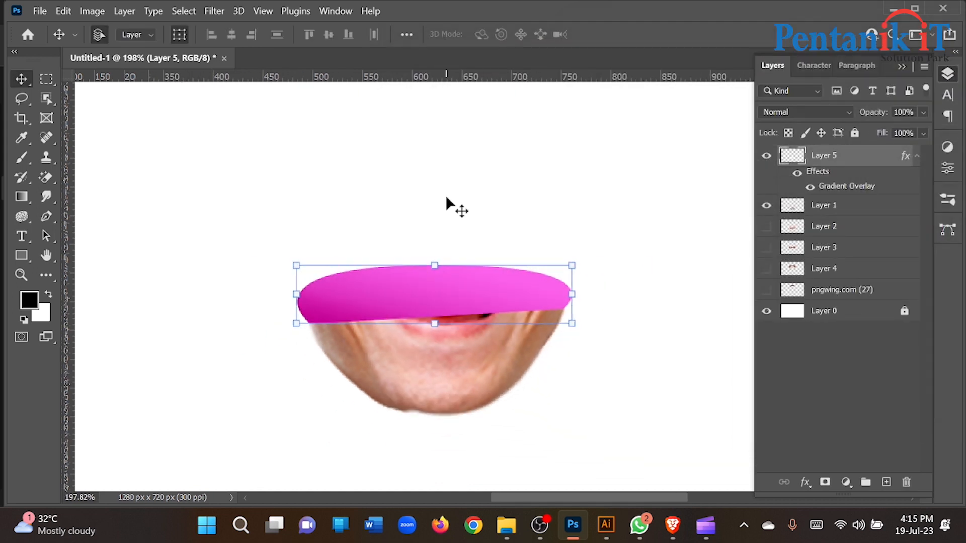
{"action": "left_click", "coordinate": [447, 199]}
{"action": "scroll", "coordinate": [458, 276], "scroll_direction": "up", "scroll_amount": 2}
{"action": "left_click", "coordinate": [459, 278]}
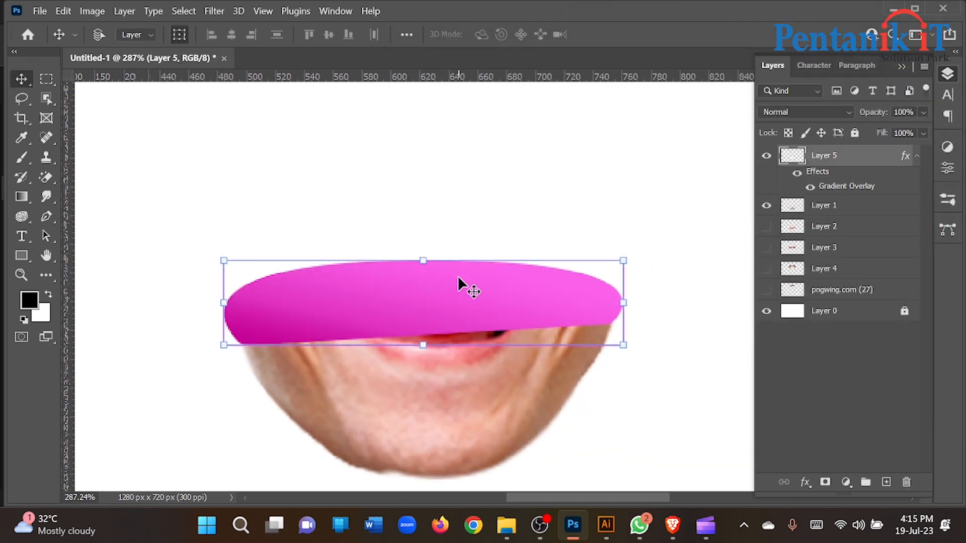
{"action": "key", "text": "ctrl+bracketleft"}
{"action": "mouse_move", "coordinate": [416, 275]}
{"action": "left_mouse_down"}
{"action": "mouse_move", "coordinate": [414, 289]}
{"action": "mouse_move", "coordinate": [413, 264]}
{"action": "left_mouse_up"}
{"action": "scroll", "coordinate": [412, 288], "scroll_direction": "up", "scroll_amount": 4}
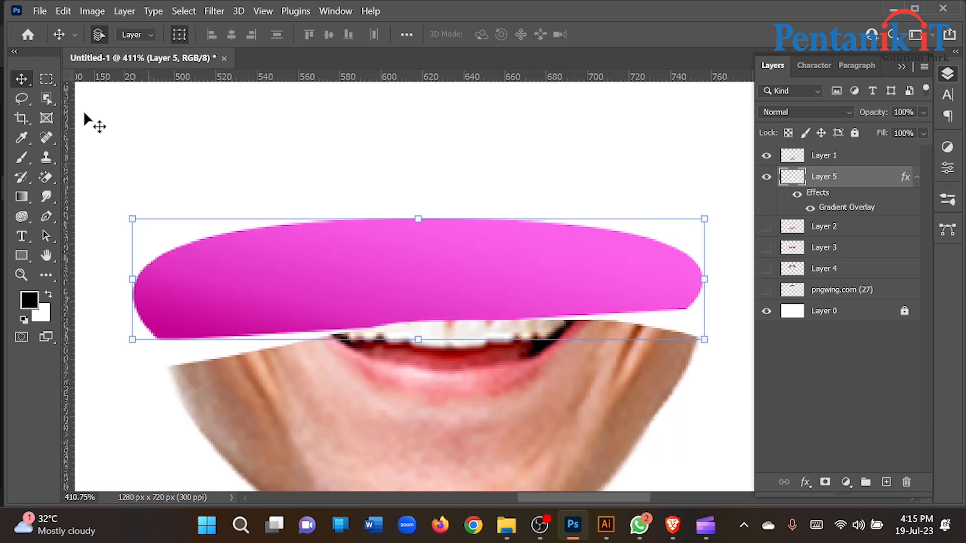
{"action": "left_click", "coordinate": [46, 238]}
{"action": "right_click", "coordinate": [46, 236]}
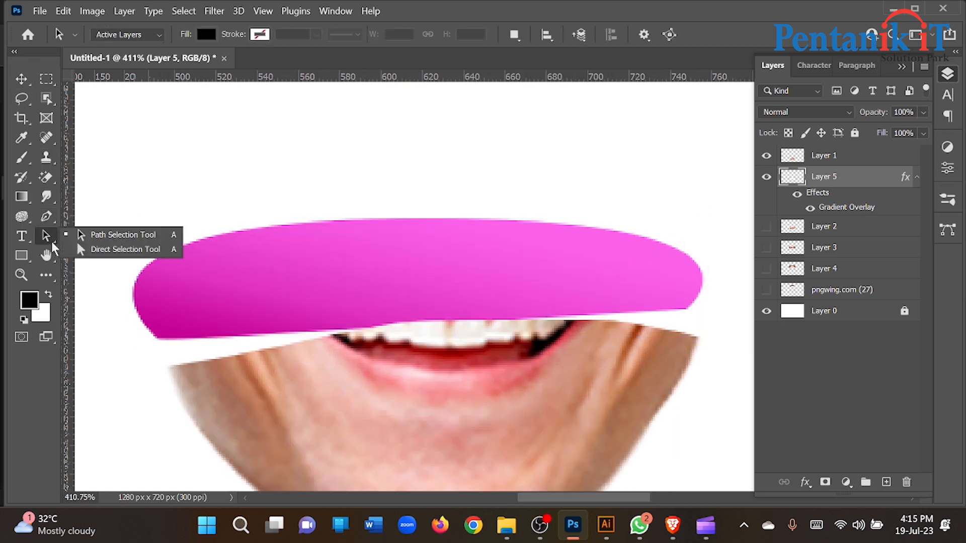
{"action": "left_click", "coordinate": [106, 252]}
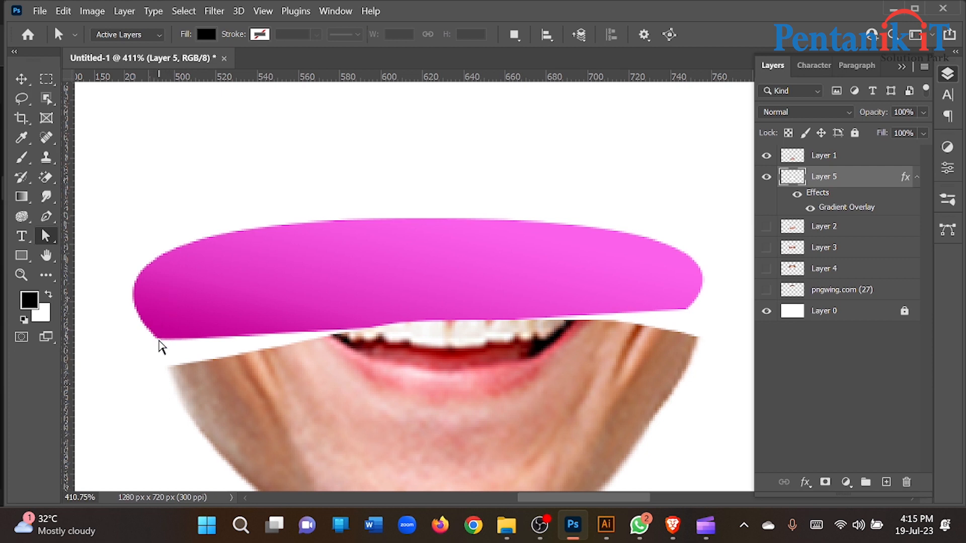
{"action": "left_click", "coordinate": [768, 179]}
{"action": "left_click", "coordinate": [768, 178]}
{"action": "key", "text": "v"}
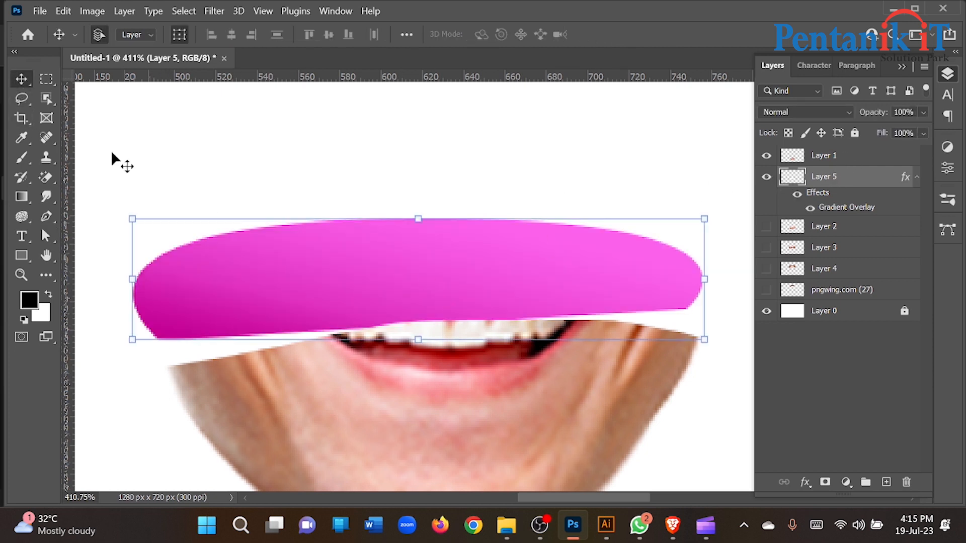
{"action": "key", "text": "t"}
{"action": "right_click", "coordinate": [337, 270]}
{"action": "left_click", "coordinate": [27, 84]}
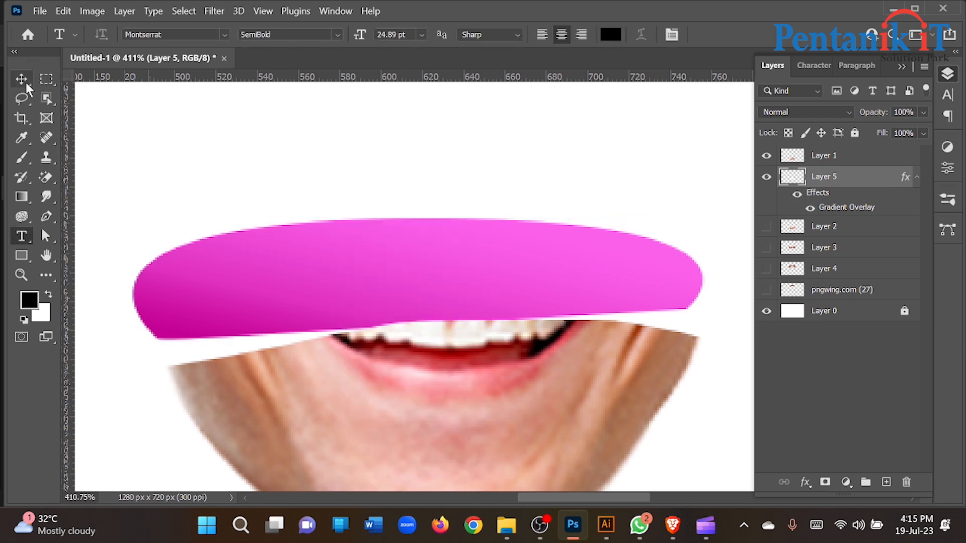
Step: Distort Layer 5 so the lower corners of the magenta shape meet both ends of the chin slice's cut edge
{"action": "key", "text": "ctrl+t"}
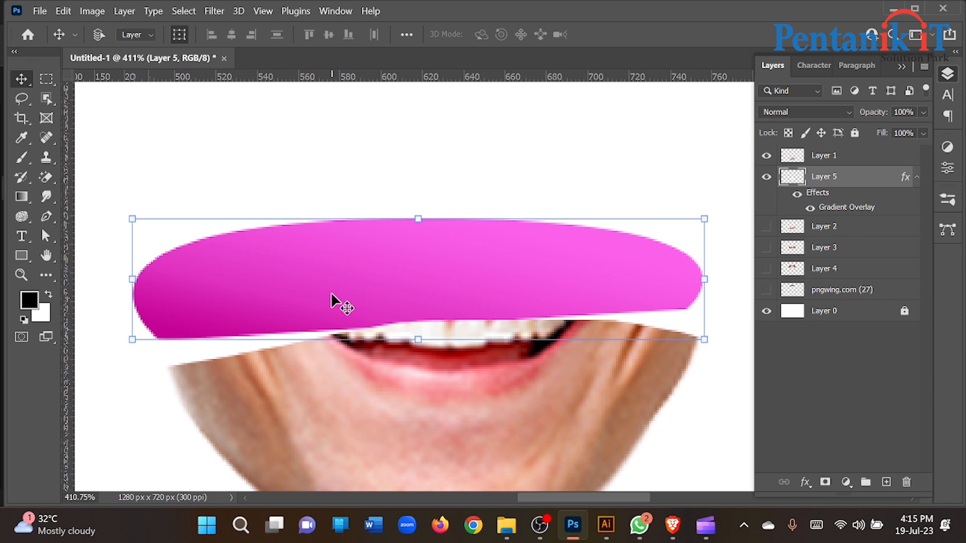
{"action": "right_click", "coordinate": [360, 308]}
{"action": "left_click", "coordinate": [393, 251]}
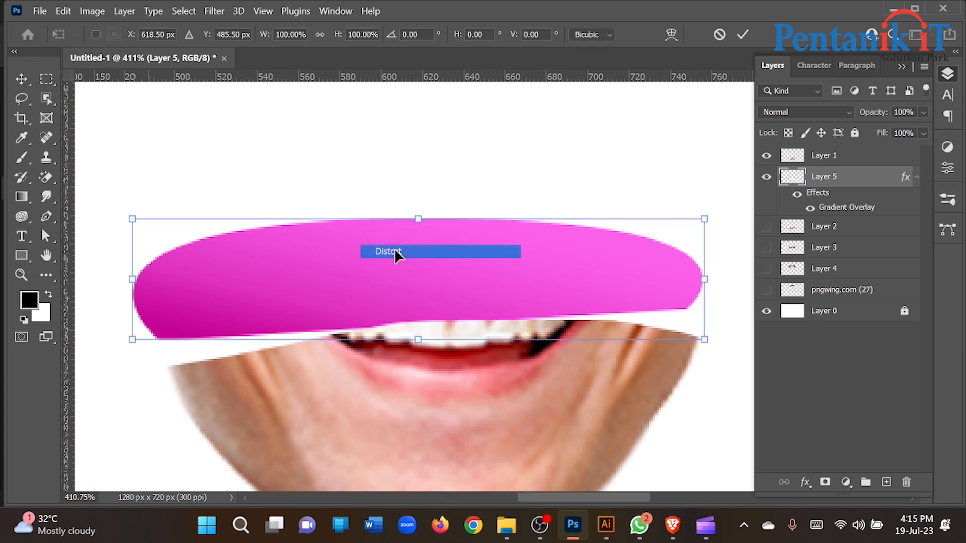
{"action": "left_click_drag", "start_coordinate": [132, 341], "coordinate": [139, 369]}
{"action": "left_click_drag", "start_coordinate": [704, 341], "coordinate": [719, 392]}
{"action": "left_click_drag", "start_coordinate": [139, 371], "coordinate": [147, 374]}
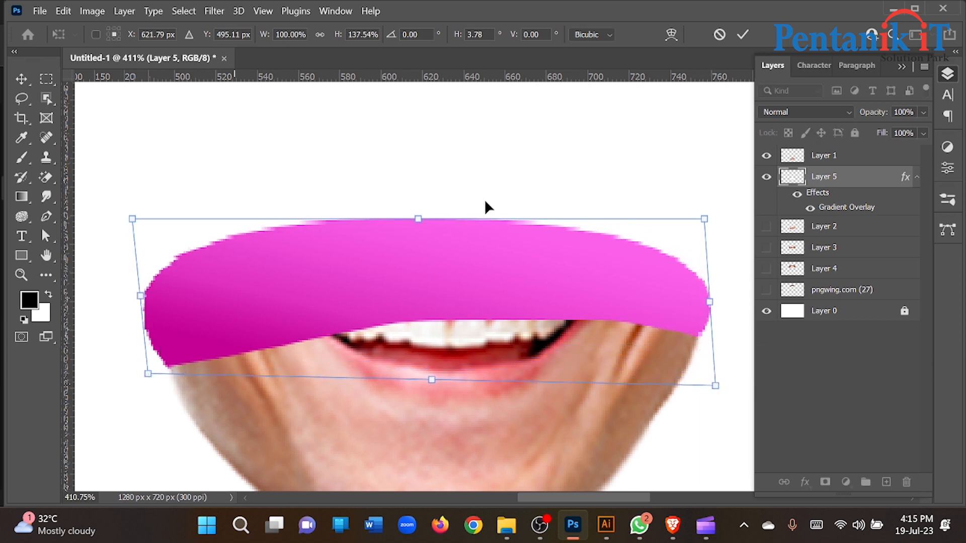
{"action": "left_click", "coordinate": [743, 35]}
Step: Show Layer 2, bring it to the front and offset the nose slice up from the magenta surface of the chin slice
{"action": "scroll", "coordinate": [313, 300], "scroll_direction": "down", "scroll_amount": 5}
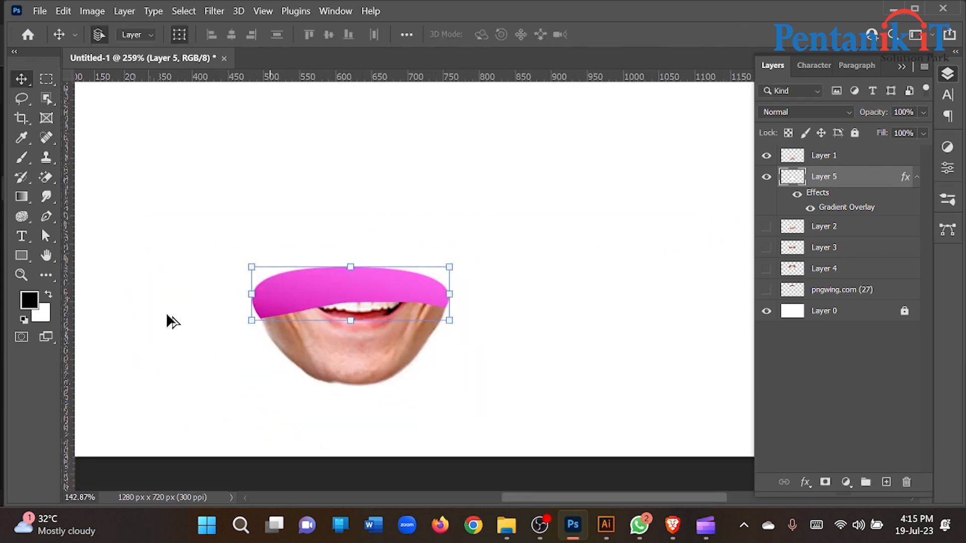
{"action": "left_click", "coordinate": [609, 277]}
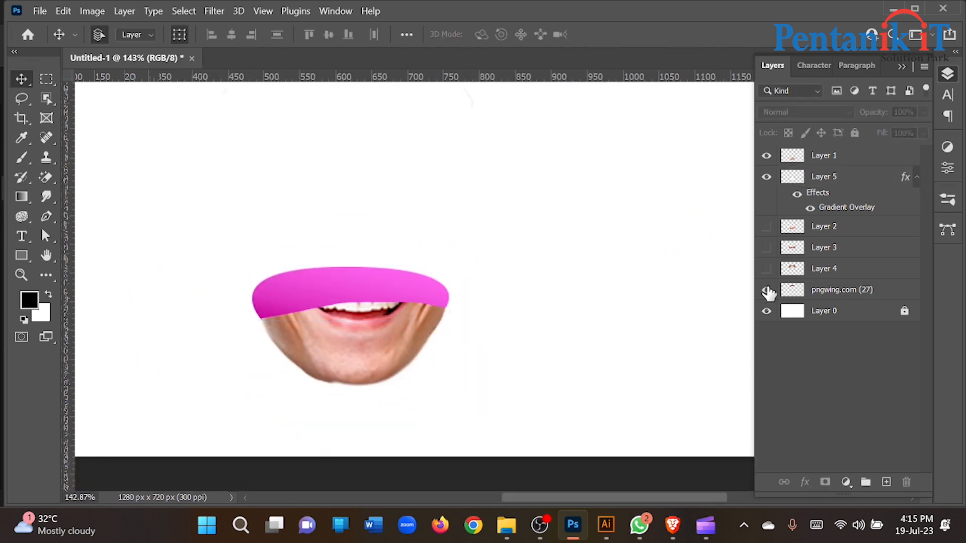
{"action": "left_click", "coordinate": [767, 177]}
{"action": "left_click", "coordinate": [766, 227]}
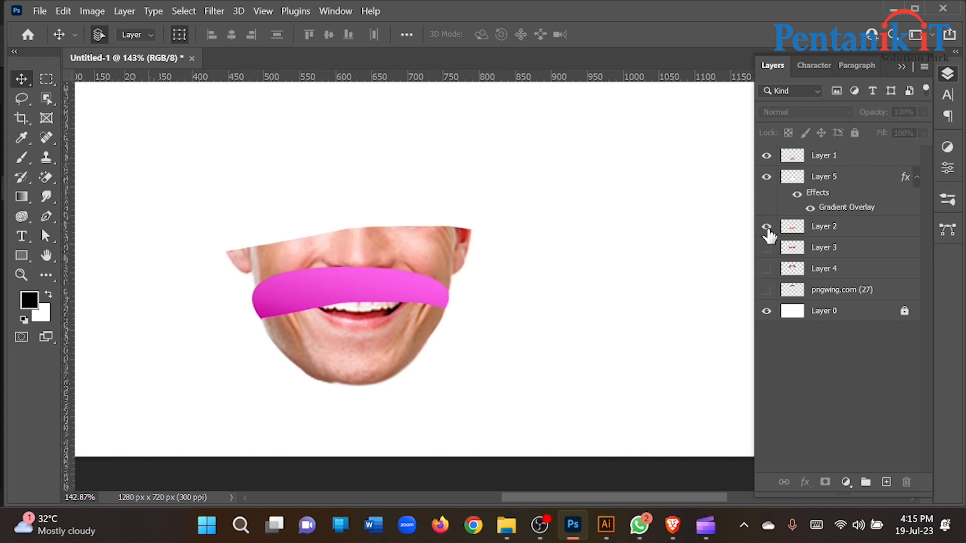
{"action": "scroll", "coordinate": [382, 256], "scroll_direction": "up", "scroll_amount": 2}
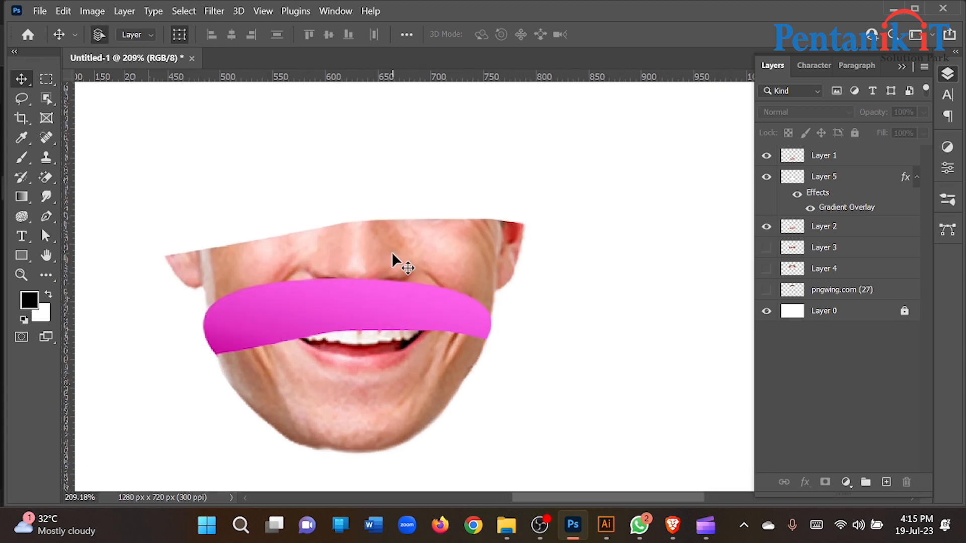
{"action": "left_click", "coordinate": [408, 258]}
{"action": "left_click_drag", "start_coordinate": [407, 258], "coordinate": [395, 212]}
{"action": "key", "text": "ctrl+shift+bracketright"}
{"action": "left_click_drag", "start_coordinate": [401, 271], "coordinate": [360, 211]}
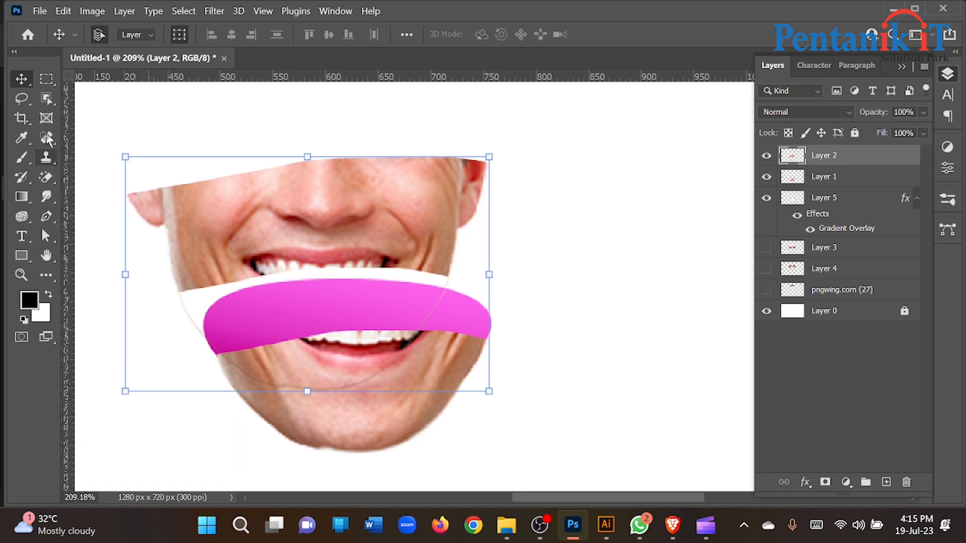
Step: Lasso the faint leftover outline below the nose slice on Layer 2, erase it and deselect
{"action": "left_click", "coordinate": [21, 98]}
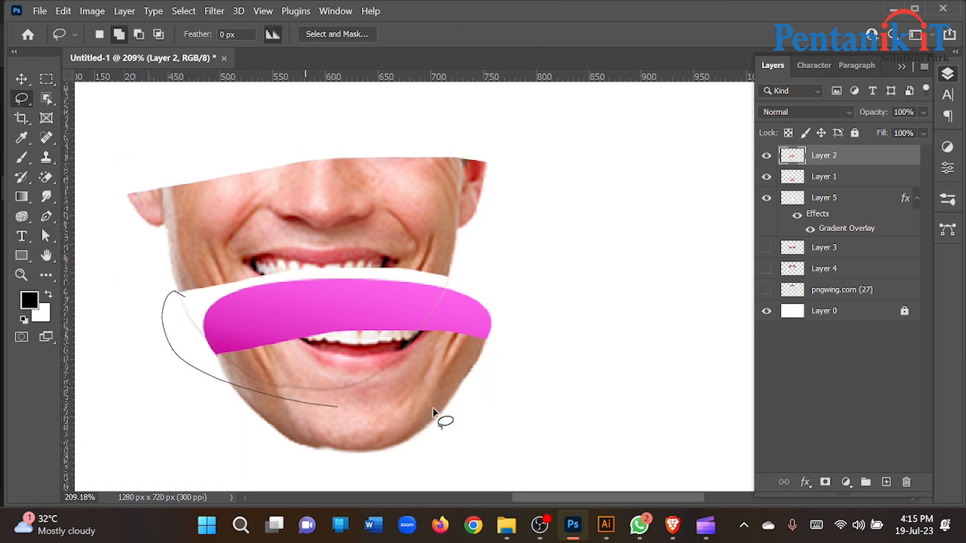
{"action": "left_click_drag", "start_coordinate": [452, 280], "coordinate": [405, 286]}
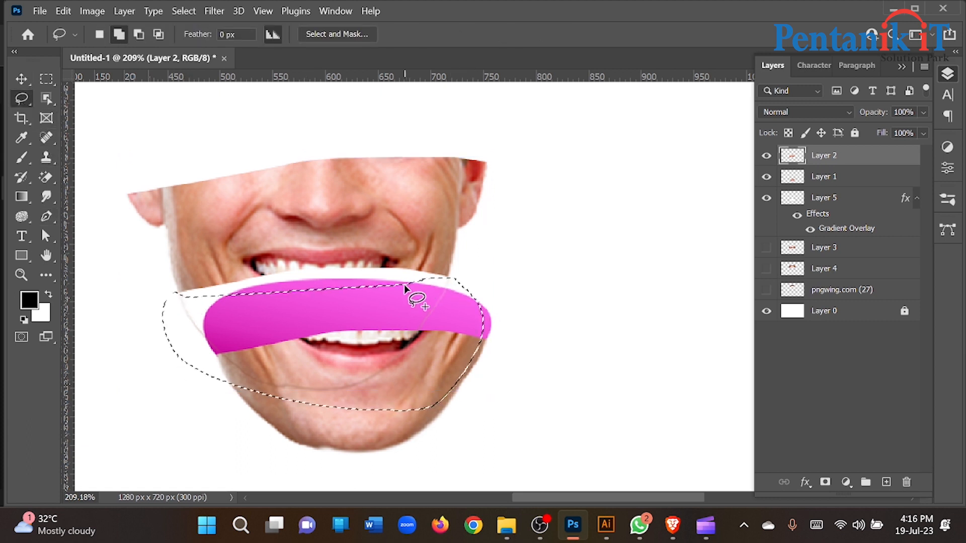
{"action": "key", "text": "ctrl+d"}
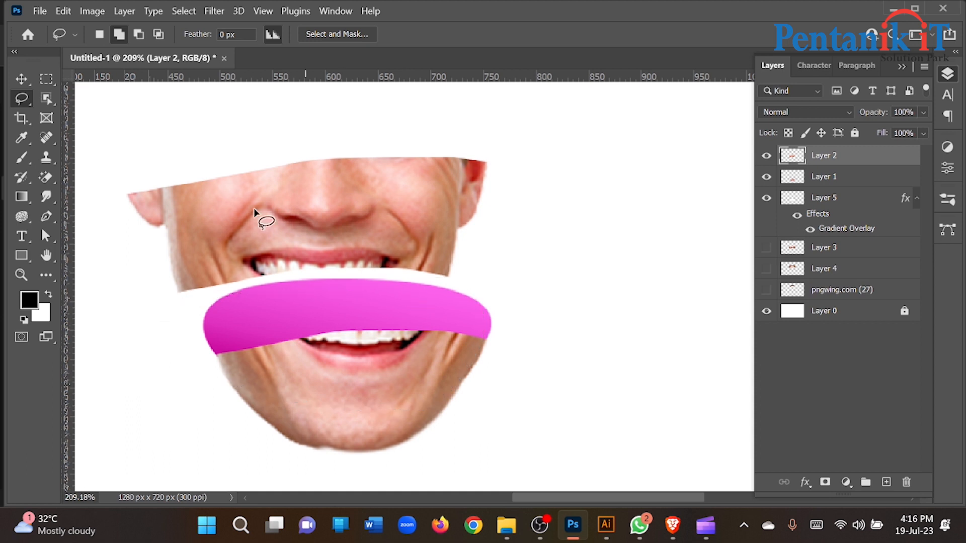
{"action": "left_click", "coordinate": [21, 79]}
{"action": "left_click_drag", "start_coordinate": [371, 328], "coordinate": [340, 163]}
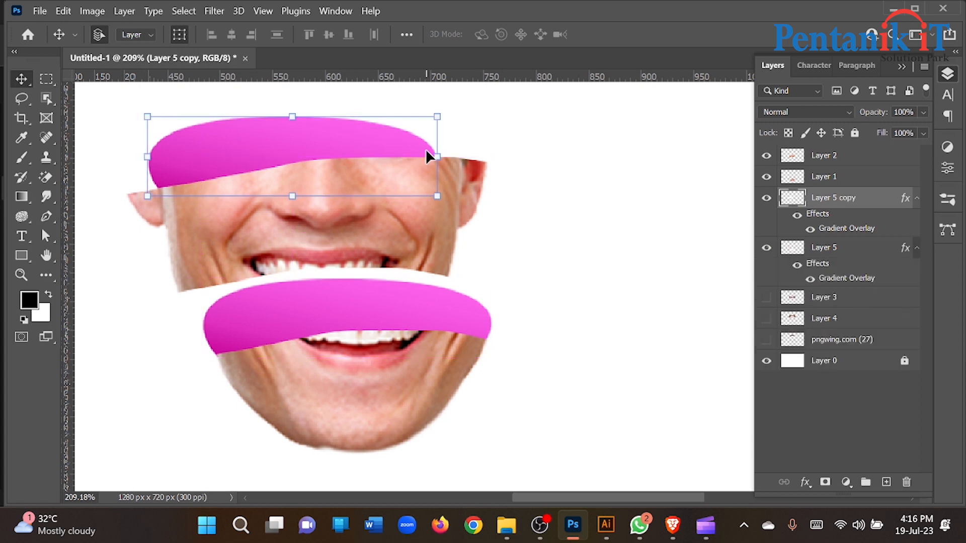
{"action": "scroll", "coordinate": [201, 130], "scroll_direction": "up", "scroll_amount": 2}
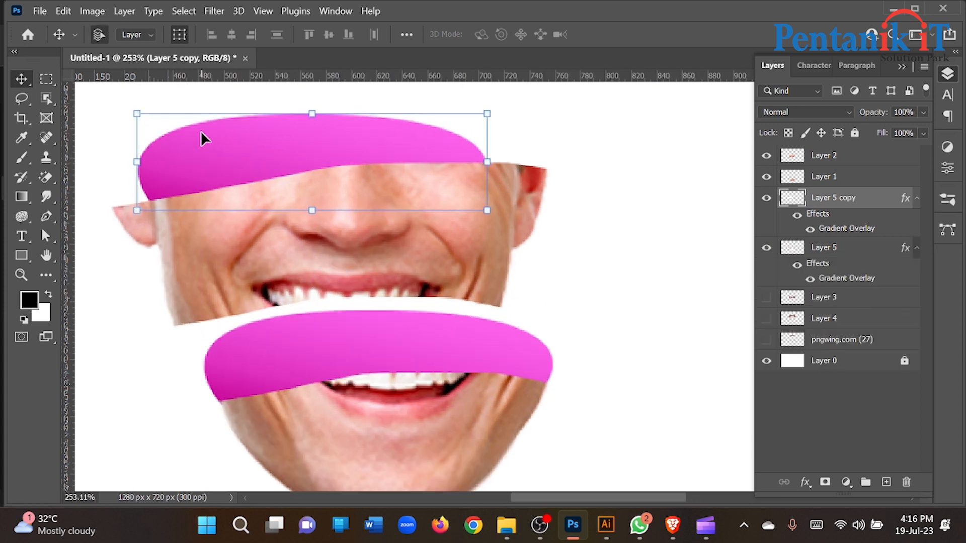
{"action": "key", "text": "Delete"}
Step: Draw the curved upper part of a Pen path arching above the nose slice from one ear's cut corner to the other
{"action": "left_click", "coordinate": [53, 218]}
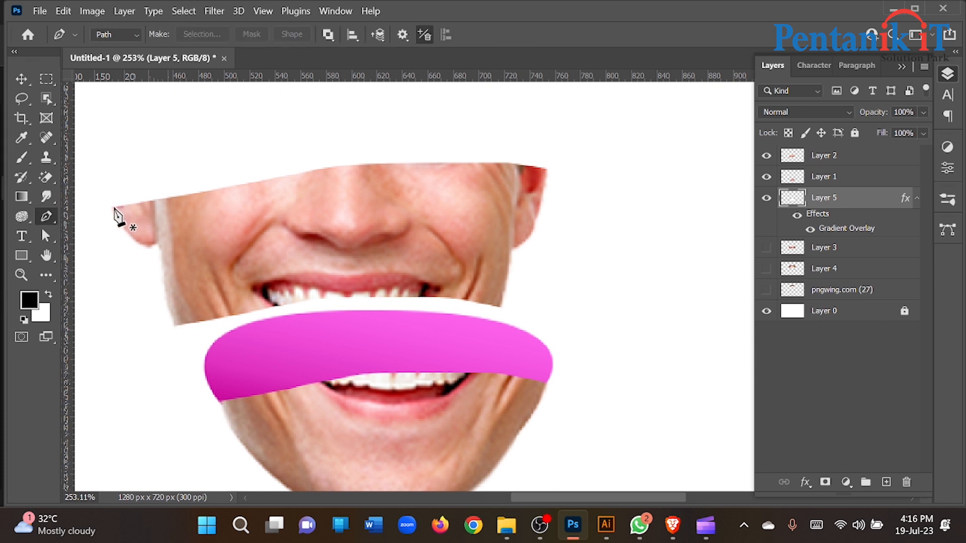
{"action": "left_click", "coordinate": [112, 206]}
{"action": "left_click_drag", "start_coordinate": [177, 185], "coordinate": [185, 186]}
{"action": "left_click_drag", "start_coordinate": [512, 140], "coordinate": [577, 161]}
{"action": "left_click_drag", "start_coordinate": [184, 188], "coordinate": [229, 136]}
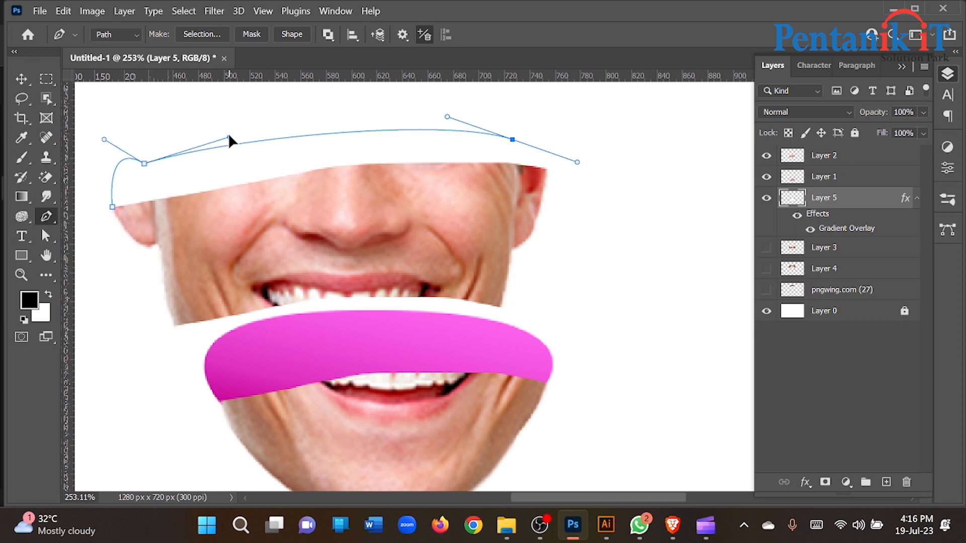
{"action": "left_click_drag", "start_coordinate": [546, 143], "coordinate": [548, 155]}
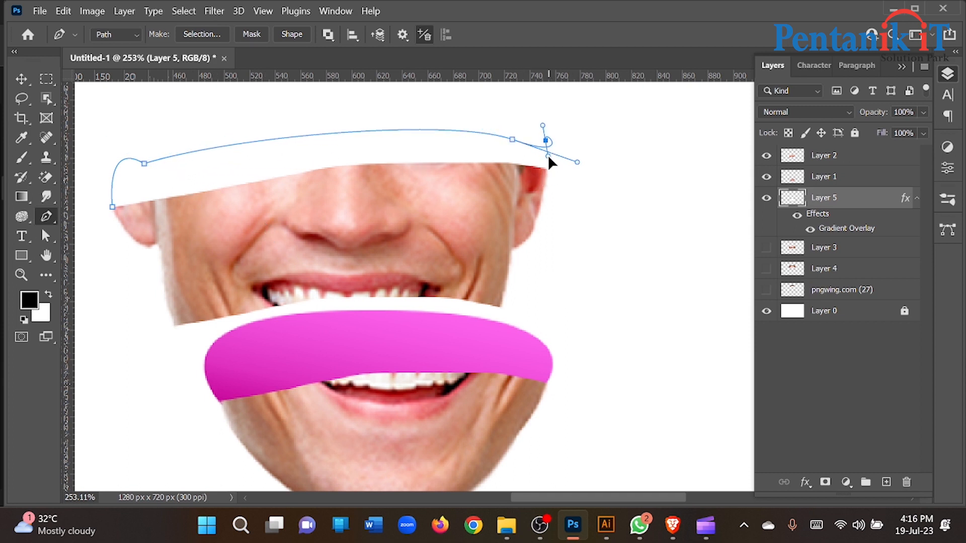
{"action": "key", "text": "ctrl+z"}
{"action": "left_click", "coordinate": [513, 140], "text": "alt"}
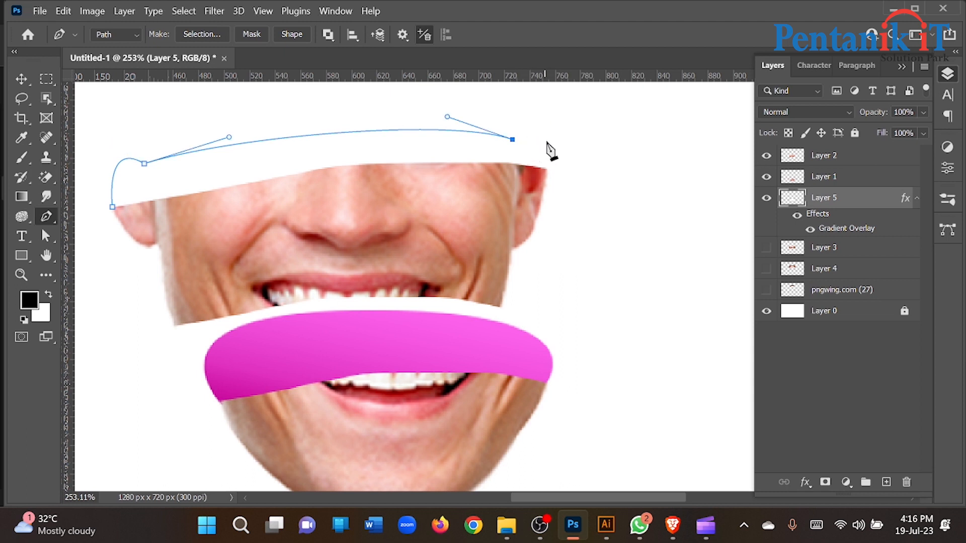
{"action": "left_click_drag", "start_coordinate": [544, 160], "coordinate": [512, 233]}
{"action": "key", "text": "ctrl+z"}
{"action": "left_click", "coordinate": [547, 167], "text": "alt"}
{"action": "left_click_drag", "start_coordinate": [390, 180], "coordinate": [337, 185]}
{"action": "left_click_drag", "start_coordinate": [252, 207], "coordinate": [220, 209]}
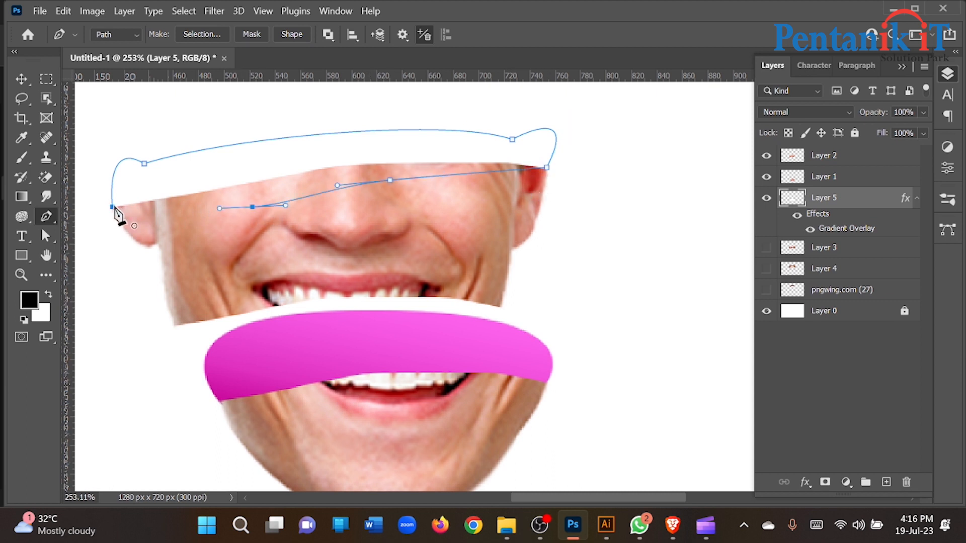
{"action": "key", "text": "ctrl+z"}
{"action": "key", "text": "ctrl+z"}
{"action": "key", "text": "ctrl+z"}
Step: Continue the path across the nose slice just below its cut edge and close it at the starting anchor
{"action": "left_click_drag", "start_coordinate": [372, 172], "coordinate": [367, 173]}
{"action": "left_click_drag", "start_coordinate": [285, 186], "coordinate": [266, 188]}
{"action": "left_click", "coordinate": [209, 200]}
{"action": "left_click", "coordinate": [112, 206]}
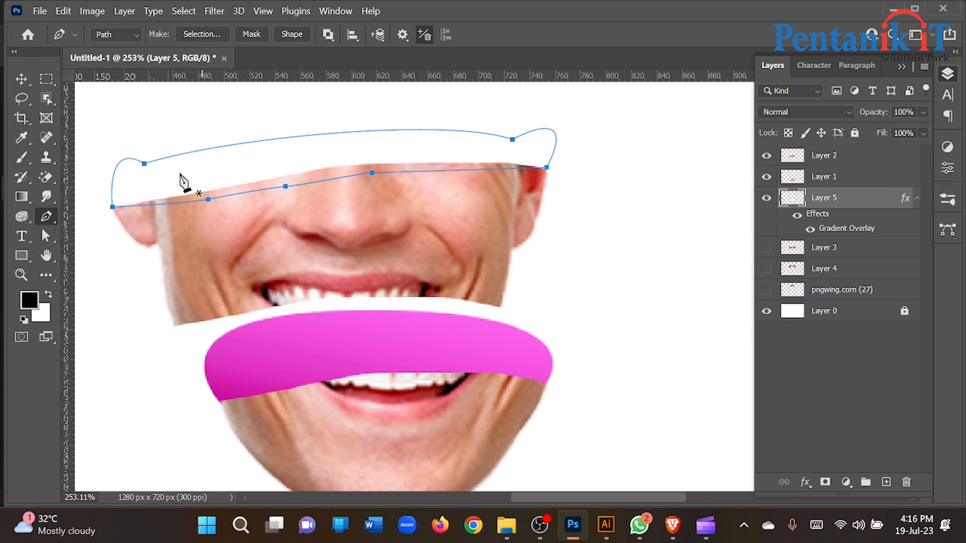
Step: Make a new selection from the path with a feather radius of 0 pixels, fill it on Layer 5 and deselect
{"action": "right_click", "coordinate": [205, 193]}
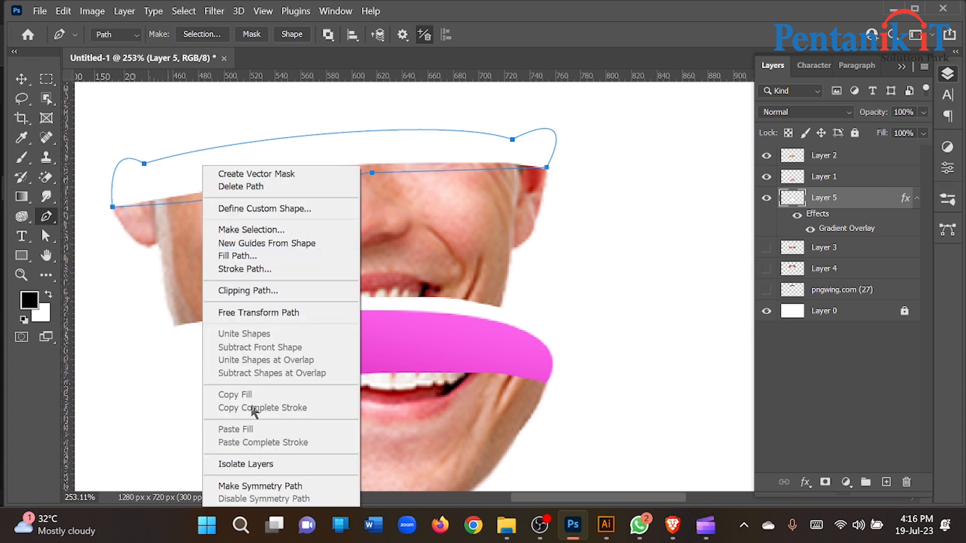
{"action": "left_click", "coordinate": [248, 230]}
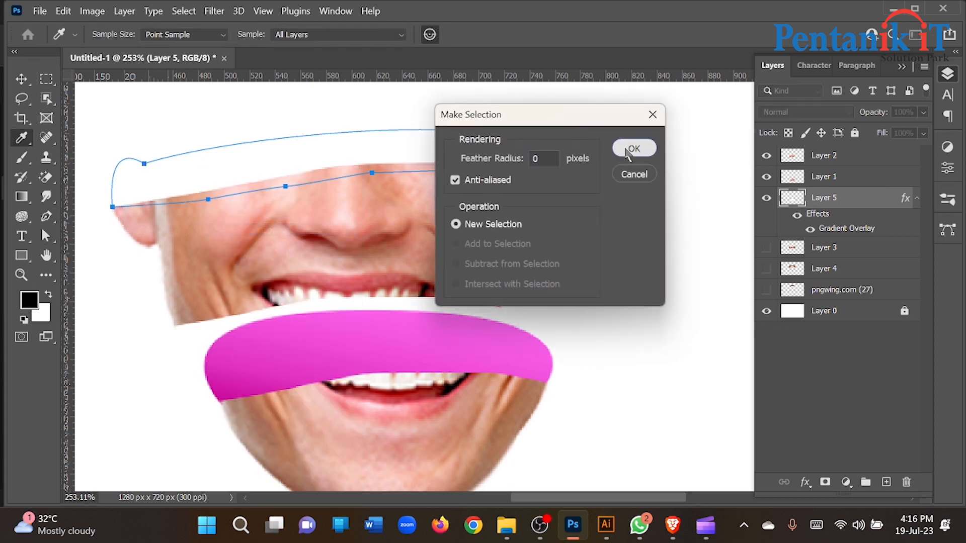
{"action": "left_click", "coordinate": [630, 147]}
{"action": "key", "text": "alt+BackSpace"}
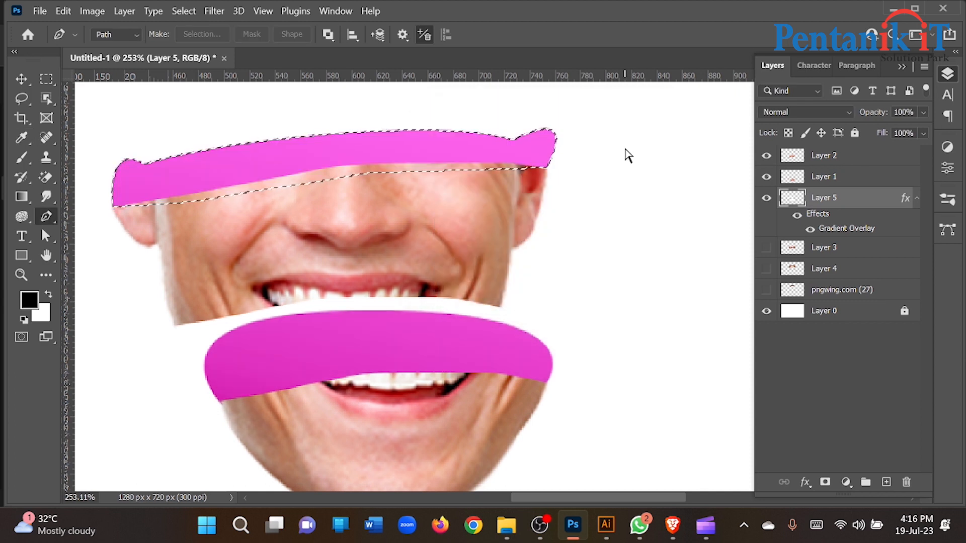
{"action": "key", "text": "ctrl+d"}
Step: Show Layer 3 and move the eye slice up to leave a gap above the nose slice's magenta surface
{"action": "key", "text": "v"}
{"action": "scroll", "coordinate": [414, 336], "scroll_direction": "down", "scroll_amount": 5}
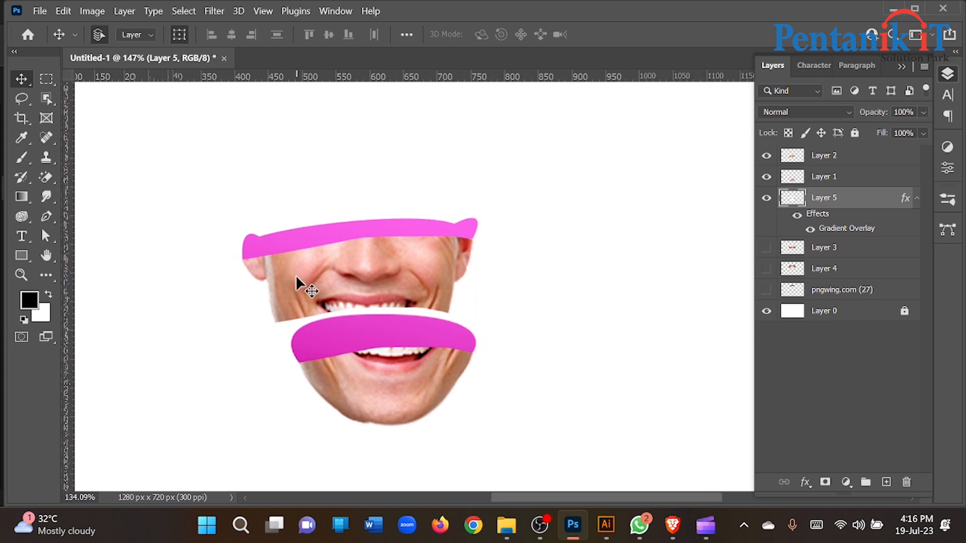
{"action": "scroll", "coordinate": [296, 275], "scroll_direction": "down", "scroll_amount": 3}
{"action": "scroll", "coordinate": [325, 244], "scroll_direction": "up", "scroll_amount": 4}
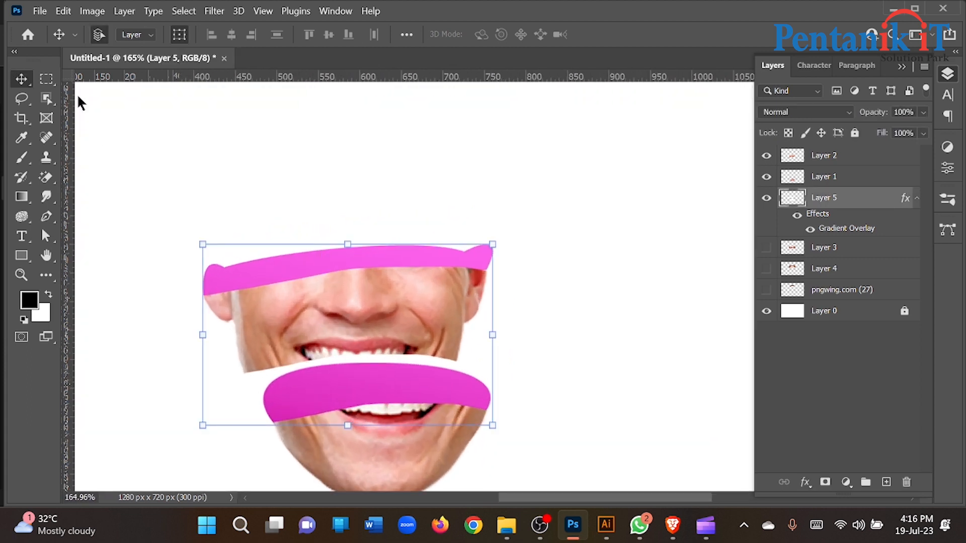
{"action": "scroll", "coordinate": [356, 323], "scroll_direction": "down", "scroll_amount": 3}
{"action": "left_click", "coordinate": [522, 241]}
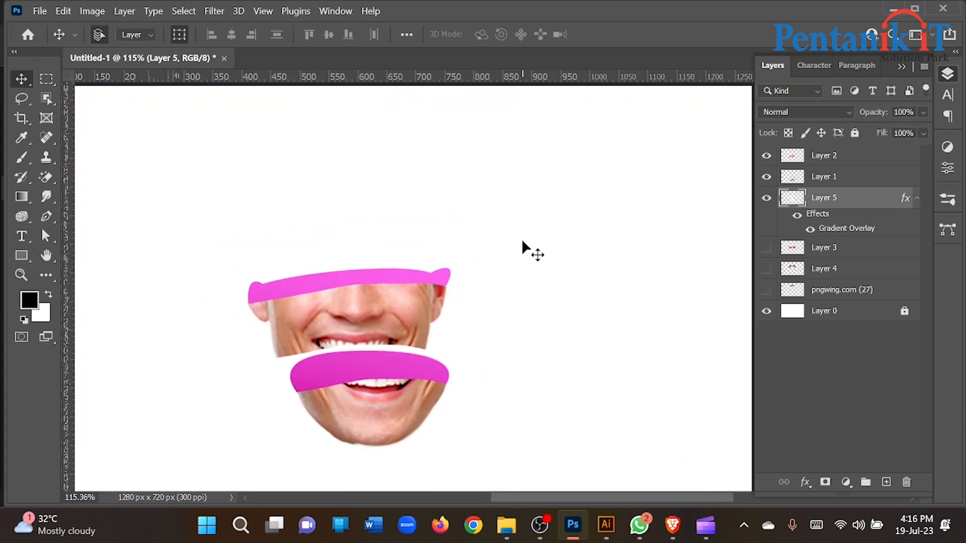
{"action": "left_click", "coordinate": [766, 248]}
{"action": "left_click_drag", "start_coordinate": [388, 252], "coordinate": [366, 187]}
{"action": "scroll", "coordinate": [365, 186], "scroll_direction": "up", "scroll_amount": 2}
{"action": "left_click", "coordinate": [365, 188]}
Step: Duplicate Layer 5 upward onto the eye slice and erase the copy's thin upper strip with a Lasso selection
{"action": "scroll", "coordinate": [372, 266], "scroll_direction": "up", "scroll_amount": 2}
{"action": "left_click_drag", "start_coordinate": [376, 469], "coordinate": [431, 253]}
{"action": "key", "text": "ctrl+z"}
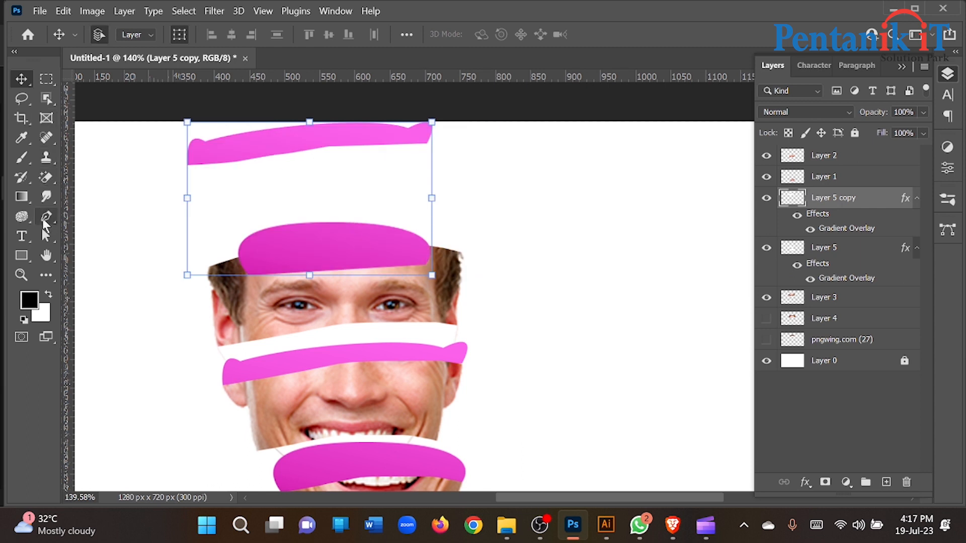
{"action": "left_click", "coordinate": [21, 98]}
{"action": "mouse_move", "coordinate": [209, 184]}
{"action": "left_mouse_down"}
{"action": "mouse_move", "coordinate": [341, 60]}
{"action": "mouse_move", "coordinate": [280, 197]}
{"action": "left_mouse_up"}
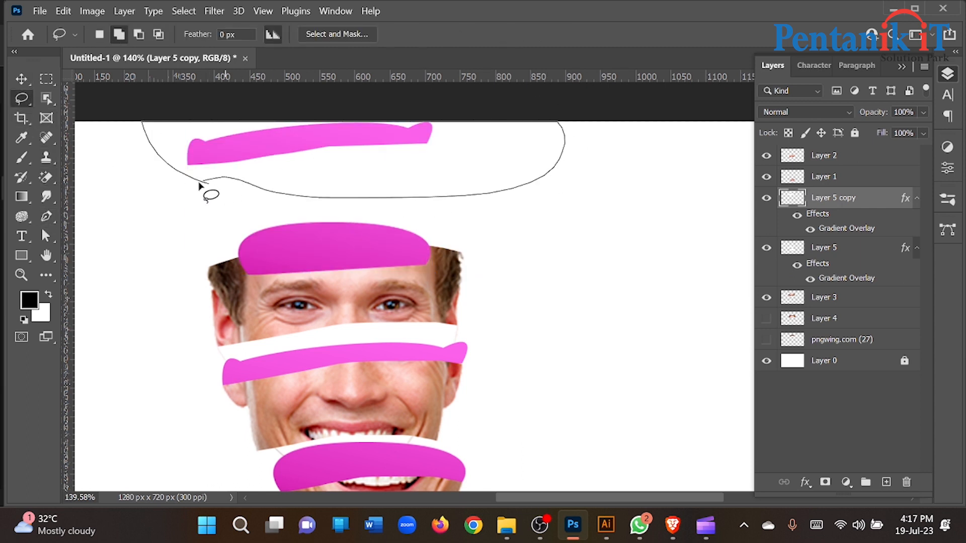
{"action": "left_click_drag", "start_coordinate": [200, 186], "coordinate": [201, 189]}
{"action": "key", "text": "Delete"}
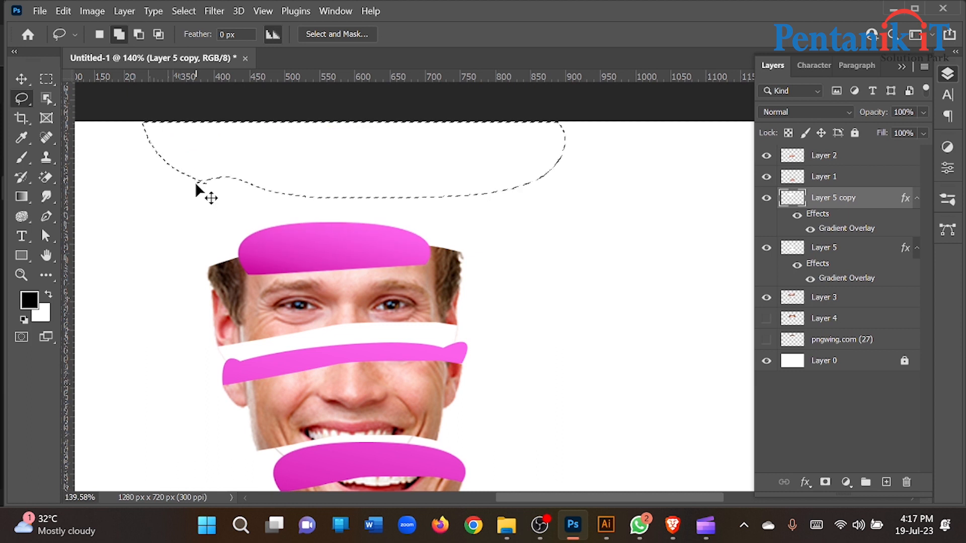
Step: Stretch the copied magenta shape to 133.33% width to span the eye slice, shift it up 10 px and apply the transform
{"action": "key", "text": "v"}
{"action": "left_click_drag", "start_coordinate": [238, 250], "coordinate": [206, 257]}
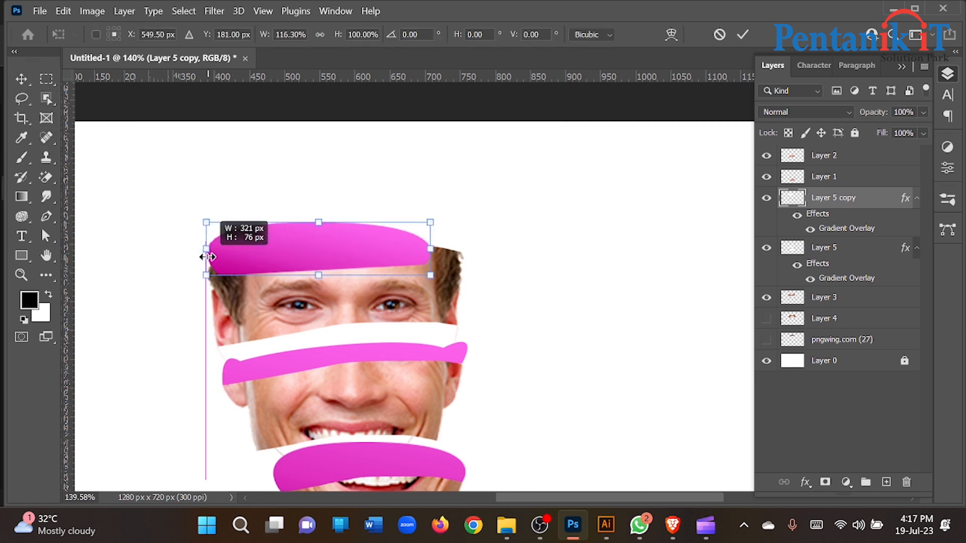
{"action": "left_click_drag", "start_coordinate": [430, 248], "coordinate": [464, 244]}
{"action": "key", "text": "shift+Up"}
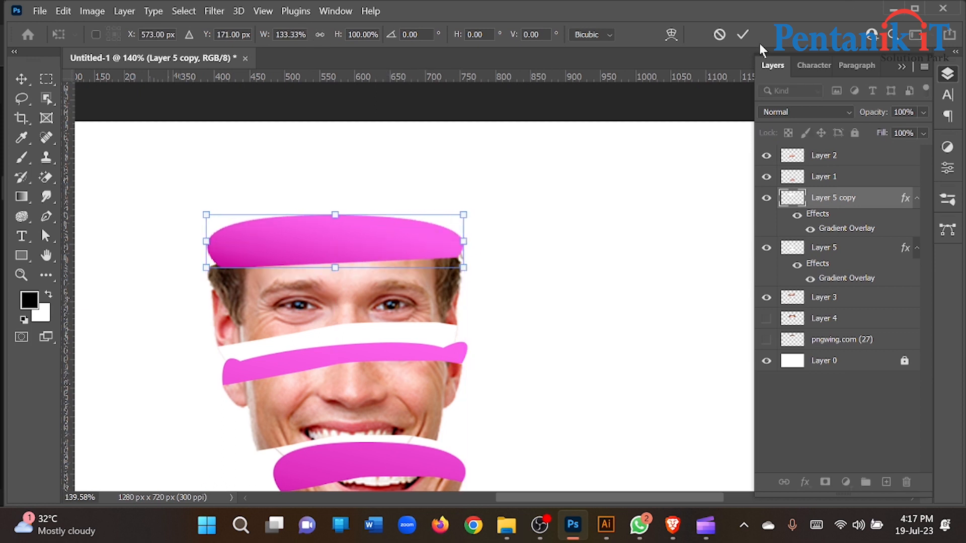
{"action": "key", "text": "Return"}
Step: Reorder the layers so Layer 5 copy sits above Layer 1, with Layer 3 directly above Layer 5 copy
{"action": "left_click_drag", "start_coordinate": [874, 202], "coordinate": [857, 167]}
{"action": "left_click", "coordinate": [390, 287]}
{"action": "left_click_drag", "start_coordinate": [823, 301], "coordinate": [821, 167]}
Step: Distort Layer 5 copy so the magenta surface follows the eye slice's cut edge at both sides of the head
{"action": "scroll", "coordinate": [198, 233], "scroll_direction": "up", "scroll_amount": 5}
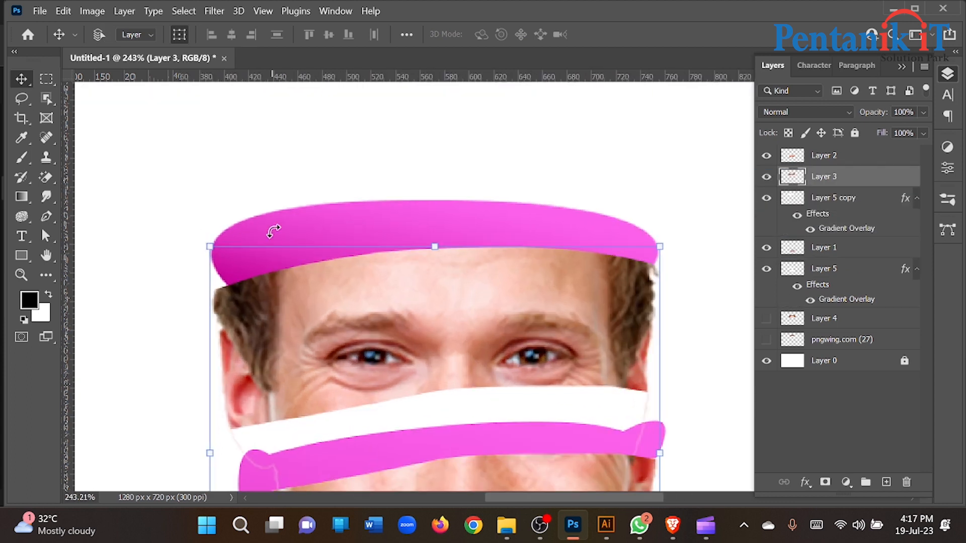
{"action": "key", "text": "ctrl+t"}
{"action": "left_click", "coordinate": [722, 36]}
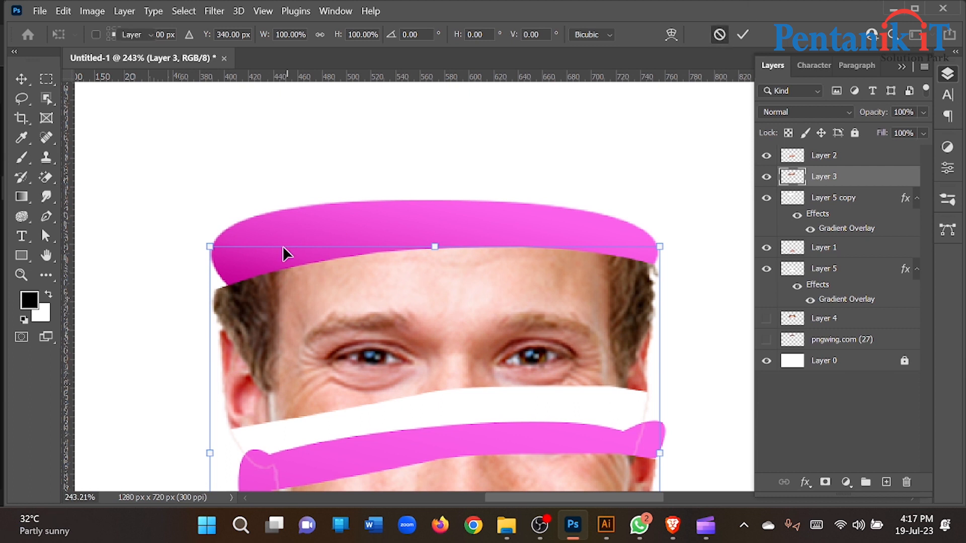
{"action": "left_click_drag", "start_coordinate": [280, 221], "coordinate": [279, 229]}
{"action": "key", "text": "ctrl+t"}
{"action": "left_click_drag", "start_coordinate": [208, 250], "coordinate": [290, 239]}
{"action": "left_click_drag", "start_coordinate": [288, 284], "coordinate": [262, 291]}
{"action": "left_click_drag", "start_coordinate": [318, 236], "coordinate": [269, 265]}
{"action": "left_click_drag", "start_coordinate": [573, 265], "coordinate": [656, 264]}
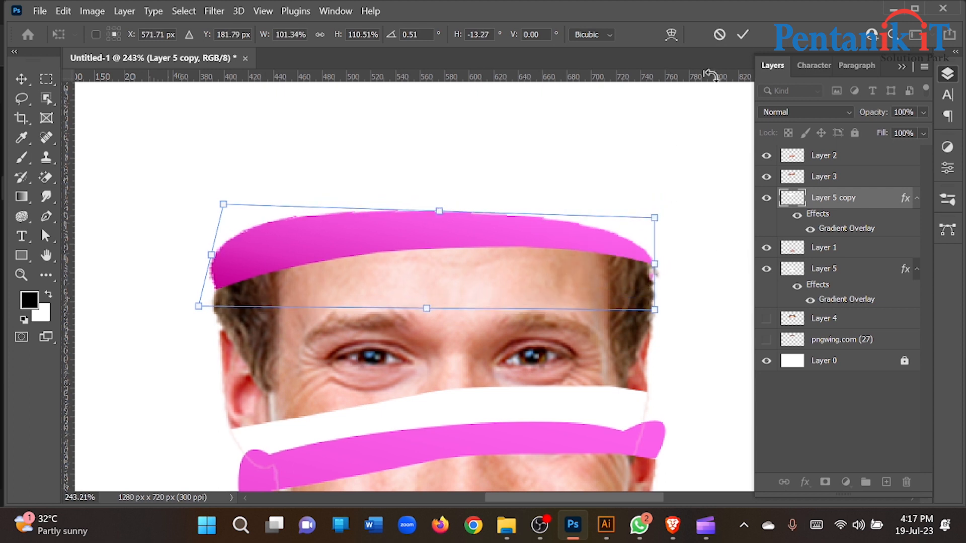
{"action": "left_click", "coordinate": [737, 40]}
Step: Apply the Layer 5 copy transform, show the Layer 4 forehead slice and bring it to the top of the layer stack
{"action": "scroll", "coordinate": [402, 256], "scroll_direction": "down", "scroll_amount": 6}
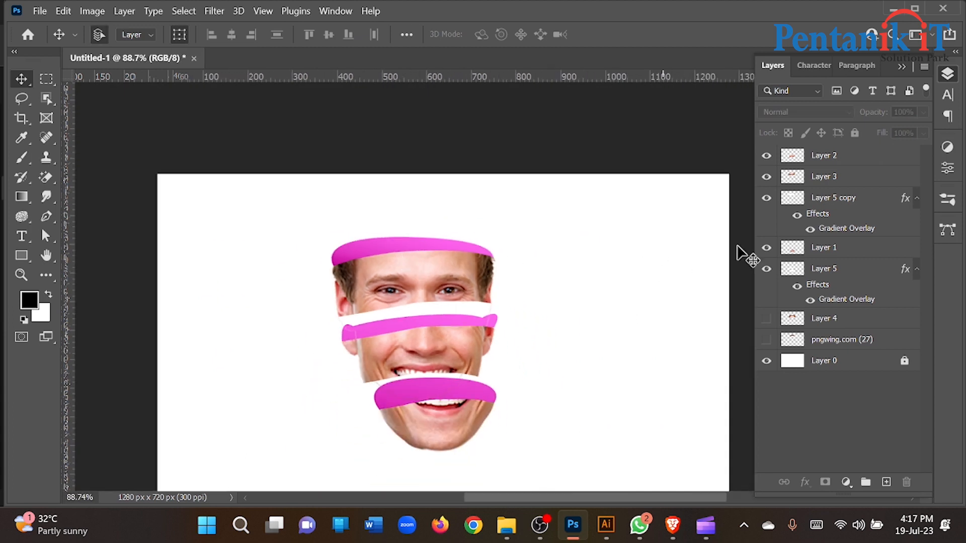
{"action": "left_click", "coordinate": [766, 339]}
{"action": "left_click", "coordinate": [766, 318]}
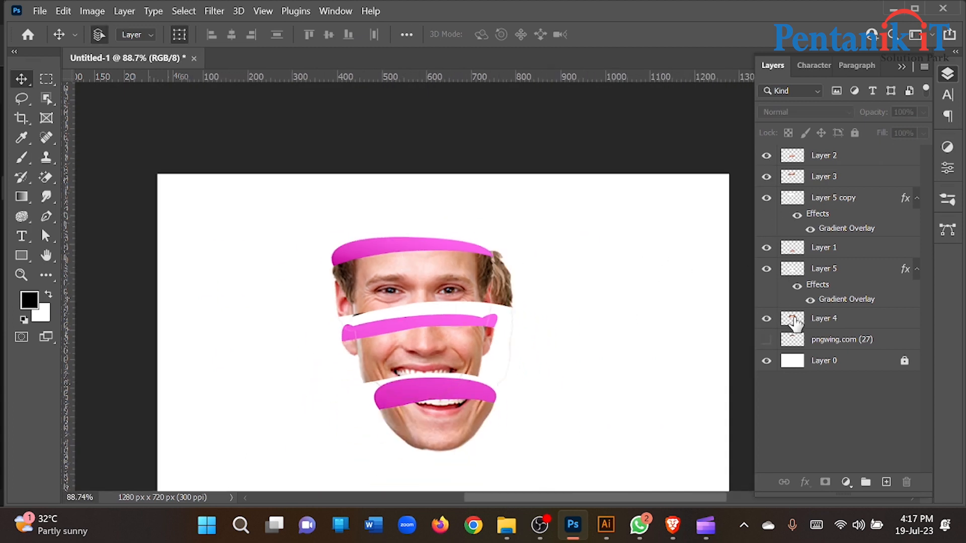
{"action": "left_click", "coordinate": [838, 319]}
{"action": "left_click_drag", "start_coordinate": [832, 150], "coordinate": [832, 148]}
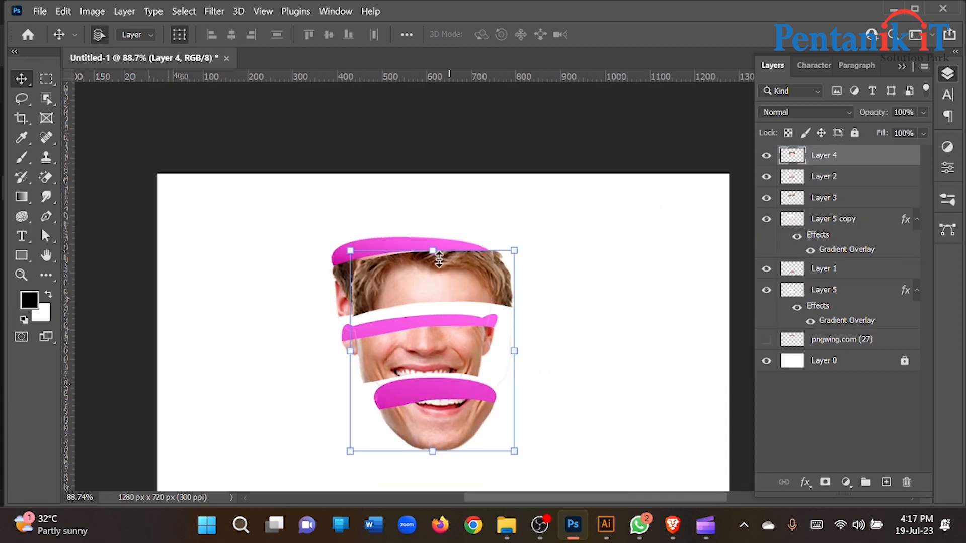
Step: Raise the Layer 4 forehead slice above the eye slice's magenta surface and shift all the head slices together down and right
{"action": "left_click_drag", "start_coordinate": [445, 281], "coordinate": [424, 218]}
{"action": "left_click_drag", "start_coordinate": [249, 196], "coordinate": [503, 448]}
{"action": "left_click_drag", "start_coordinate": [414, 214], "coordinate": [449, 258]}
{"action": "left_click", "coordinate": [274, 277]}
{"action": "scroll", "coordinate": [474, 222], "scroll_direction": "up", "scroll_amount": 2}
{"action": "left_click", "coordinate": [473, 248]}
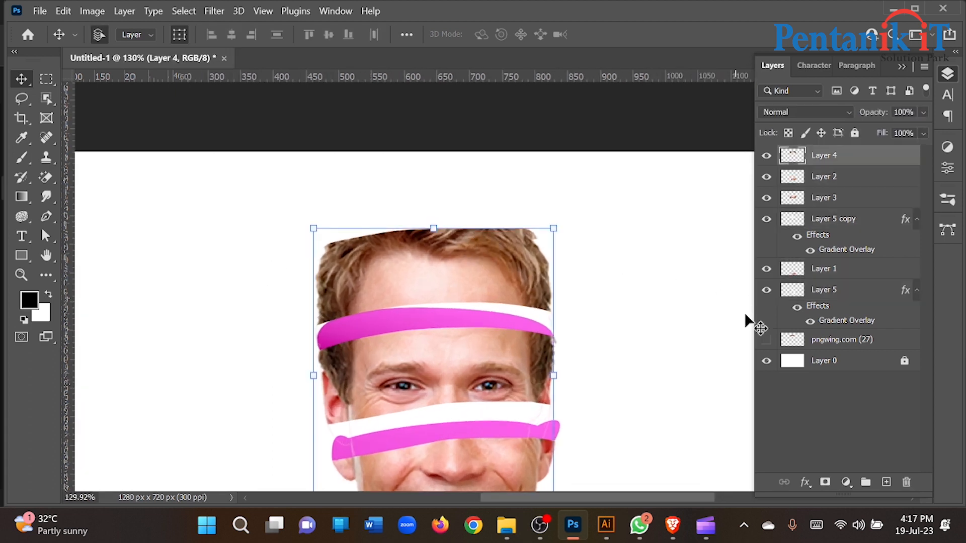
Step: Show the pngwing.com (27) hair layer, bring it above Layer 4 and fit the hair onto the forehead slice
{"action": "left_click", "coordinate": [761, 342]}
{"action": "left_click_drag", "start_coordinate": [808, 344], "coordinate": [835, 148]}
{"action": "left_click_drag", "start_coordinate": [439, 228], "coordinate": [445, 201]}
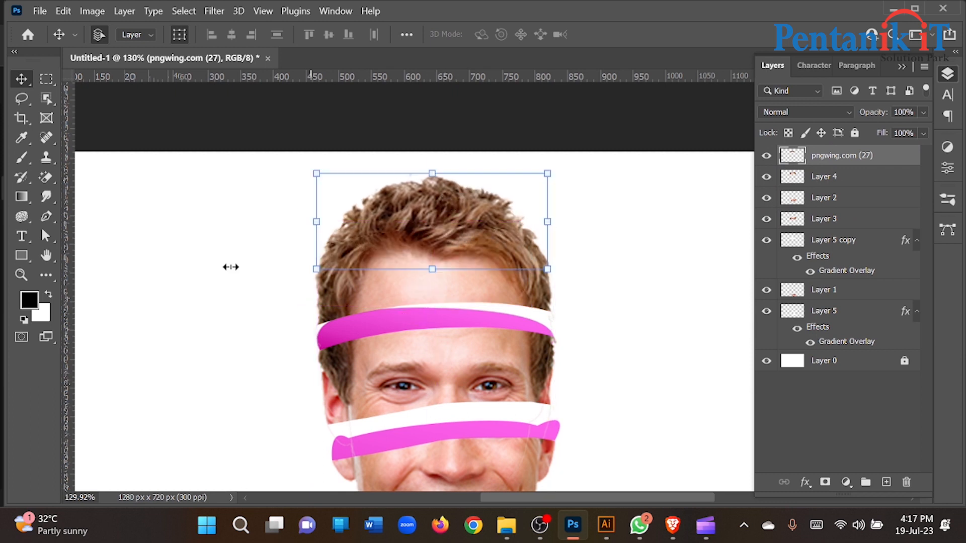
{"action": "left_click", "coordinate": [198, 266]}
{"action": "scroll", "coordinate": [199, 266], "scroll_direction": "down", "scroll_amount": 4}
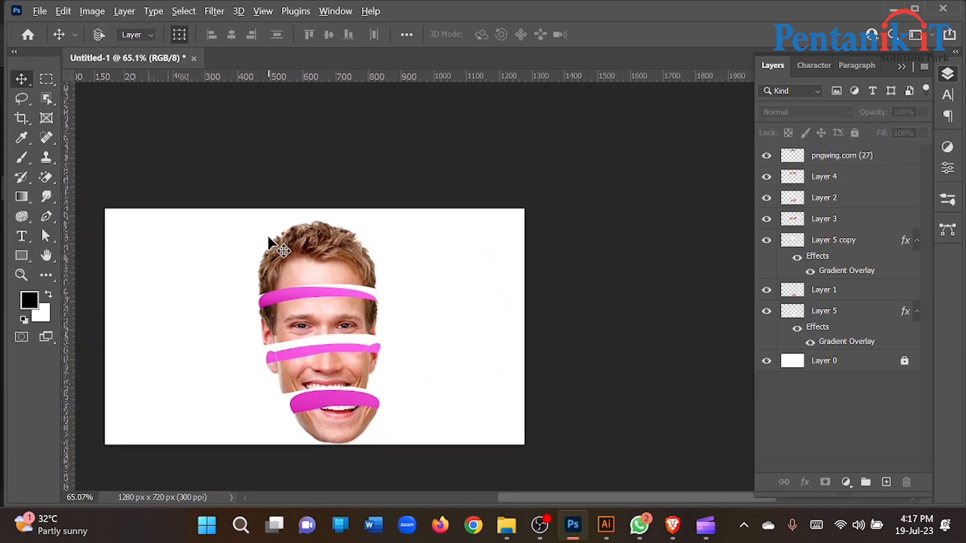
Step: Combine the pngwing.com (27) hair layer and Layer 4 into one smart object, undoing a test move of it
{"action": "scroll", "coordinate": [268, 234], "scroll_direction": "up", "scroll_amount": 3}
{"action": "left_click", "coordinate": [326, 271]}
{"action": "right_click", "coordinate": [840, 166]}
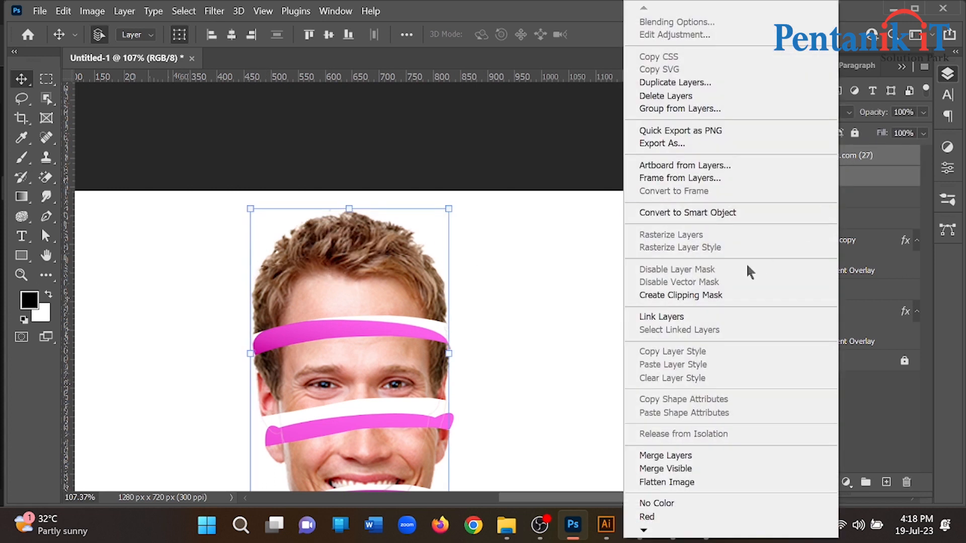
{"action": "left_click", "coordinate": [687, 212]}
{"action": "left_click_drag", "start_coordinate": [405, 275], "coordinate": [602, 245]}
{"action": "key", "text": "ctrl+z"}
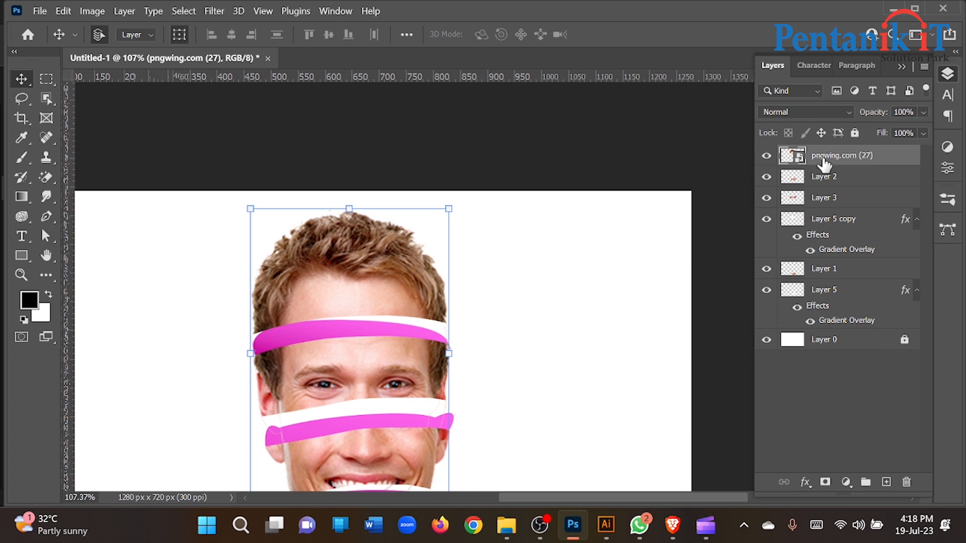
Step: Lasso the area below the forehead cut on the combined hair layer and try to erase its leftover pixels
{"action": "left_click", "coordinate": [20, 101]}
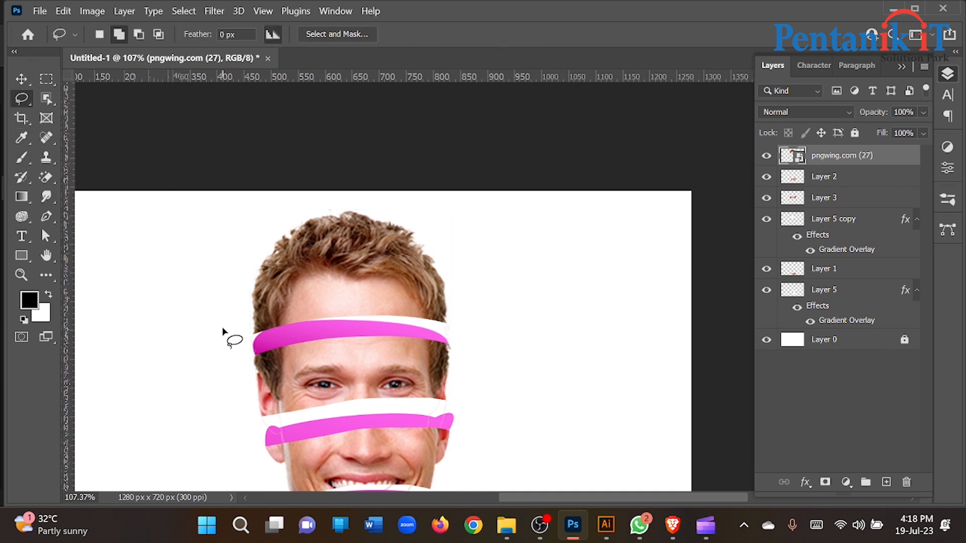
{"action": "mouse_move", "coordinate": [482, 341]}
{"action": "left_mouse_down"}
{"action": "mouse_move", "coordinate": [482, 468]}
{"action": "mouse_move", "coordinate": [470, 502]}
{"action": "left_mouse_up"}
{"action": "mouse_move", "coordinate": [416, 541]}
{"action": "left_mouse_down"}
{"action": "mouse_move", "coordinate": [261, 529]}
{"action": "mouse_move", "coordinate": [189, 359]}
{"action": "left_mouse_up"}
{"action": "left_click_drag", "start_coordinate": [233, 336], "coordinate": [236, 334]}
{"action": "key", "text": "Delete"}
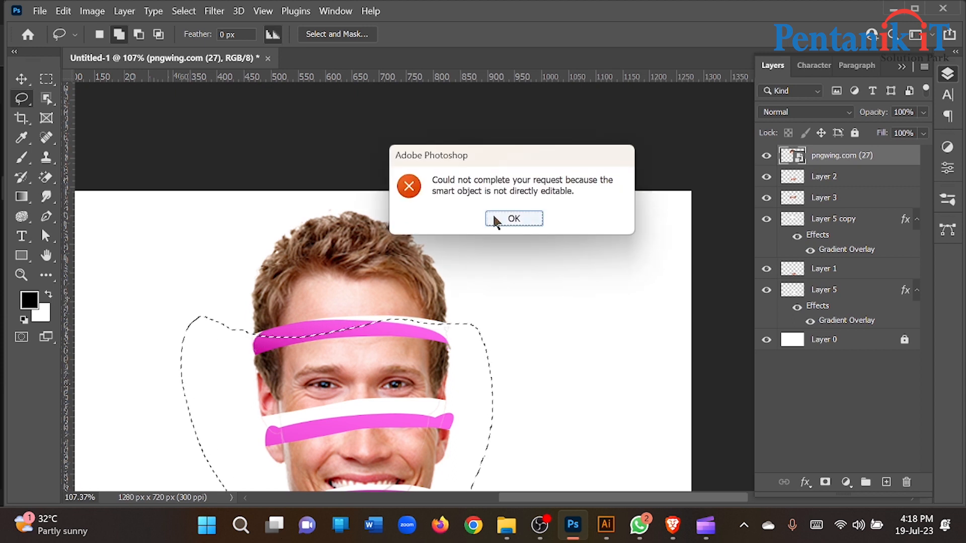
{"action": "left_click", "coordinate": [494, 219]}
Step: Rasterize the combined hair layer, erase the selected remnants below the forehead cut and clear the selection
{"action": "right_click", "coordinate": [826, 156]}
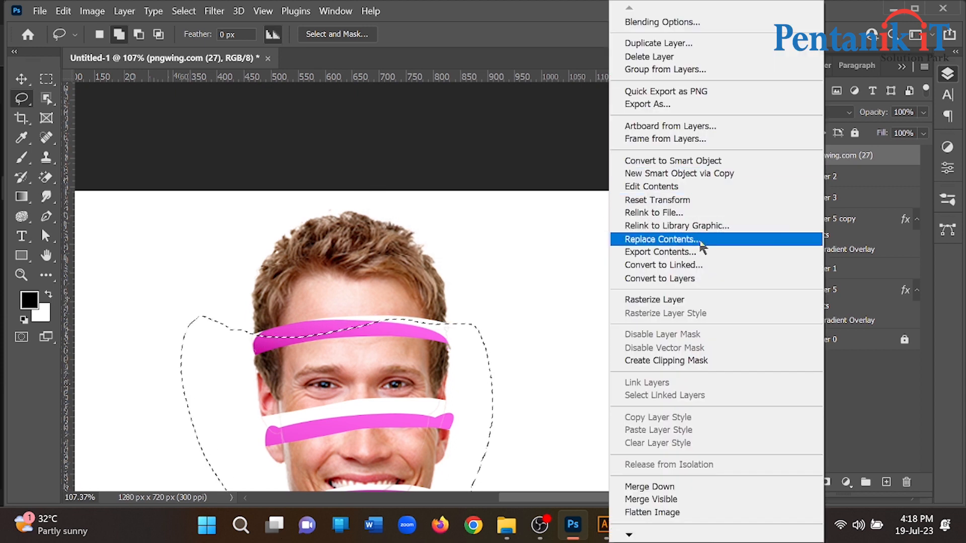
{"action": "left_click", "coordinate": [658, 300]}
{"action": "key", "text": "ctrl+d"}
{"action": "left_click", "coordinate": [20, 79]}
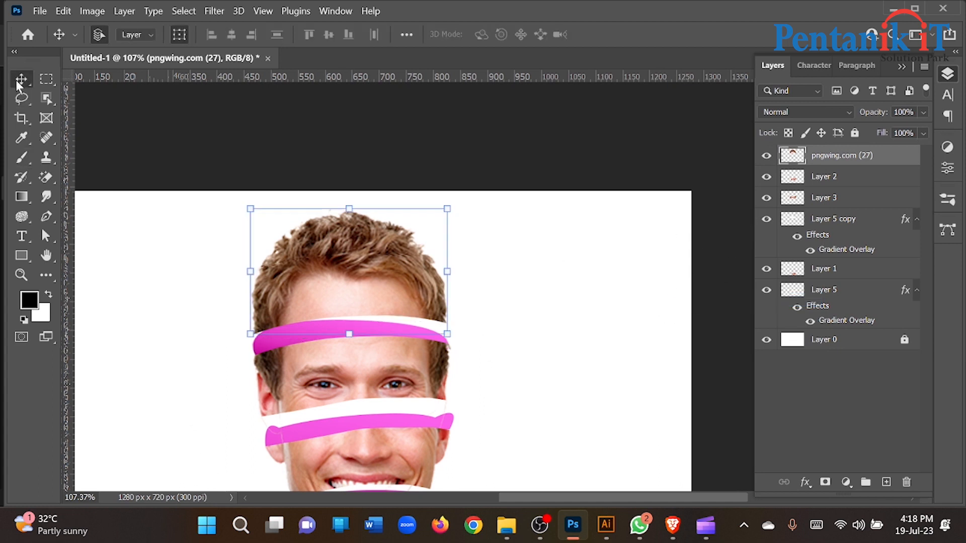
Step: Rotate the hair and forehead slice to -13.73°, shift it slightly left and down, and apply the transform
{"action": "left_click_drag", "start_coordinate": [462, 265], "coordinate": [459, 243]}
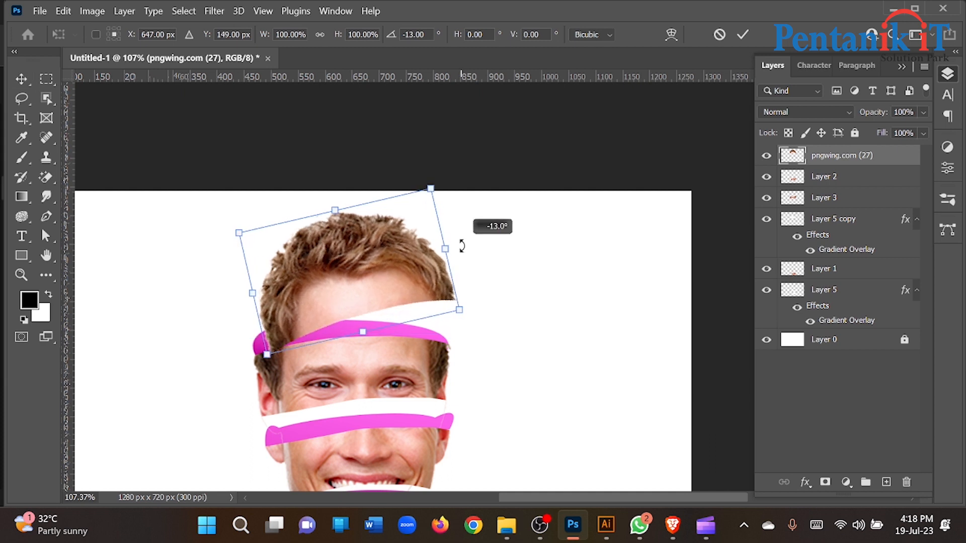
{"action": "left_click_drag", "start_coordinate": [345, 273], "coordinate": [334, 274]}
{"action": "left_click", "coordinate": [743, 35]}
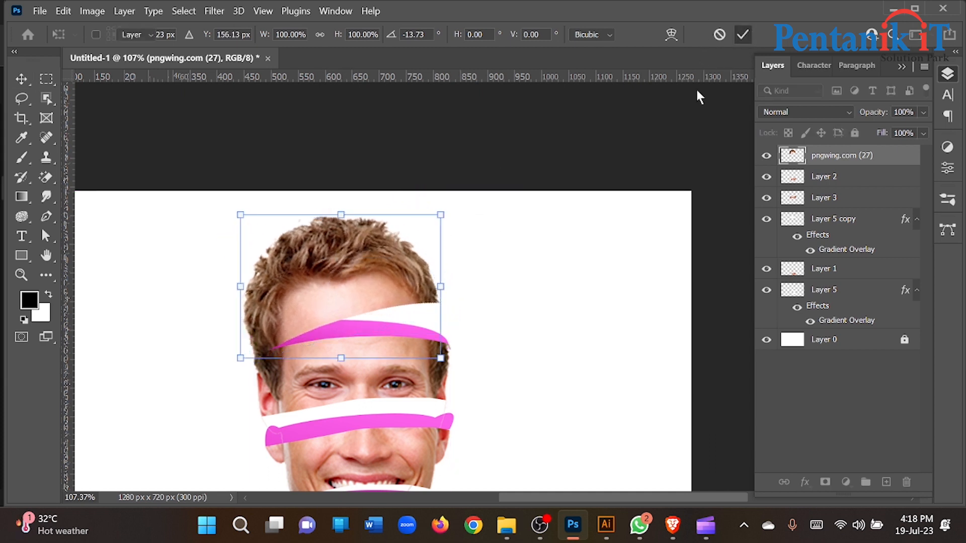
Step: Check which magenta surfaces belong to Layer 5 by toggling its visibility, and review its Gradient Overlay settings
{"action": "scroll", "coordinate": [437, 216], "scroll_direction": "down", "scroll_amount": 3}
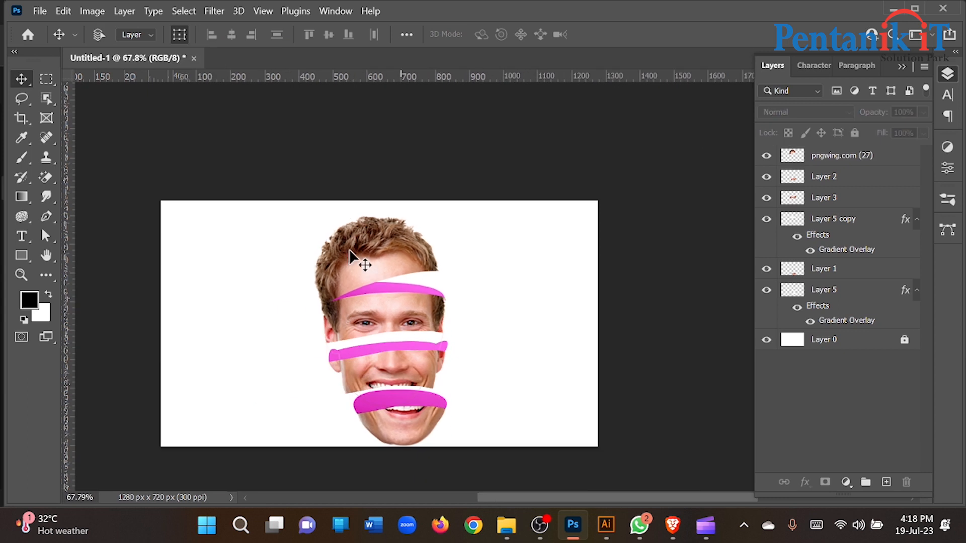
{"action": "scroll", "coordinate": [398, 405], "scroll_direction": "up", "scroll_amount": 2}
{"action": "left_click", "coordinate": [403, 403], "text": "ctrl"}
{"action": "scroll", "coordinate": [425, 398], "scroll_direction": "up", "scroll_amount": 3}
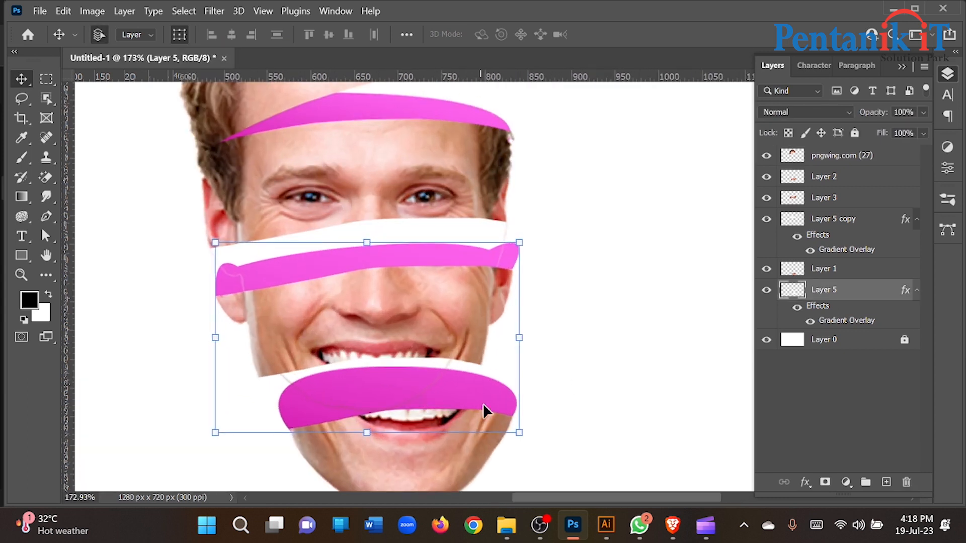
{"action": "left_click", "coordinate": [765, 291]}
{"action": "left_click", "coordinate": [765, 291]}
{"action": "double_click", "coordinate": [830, 322]}
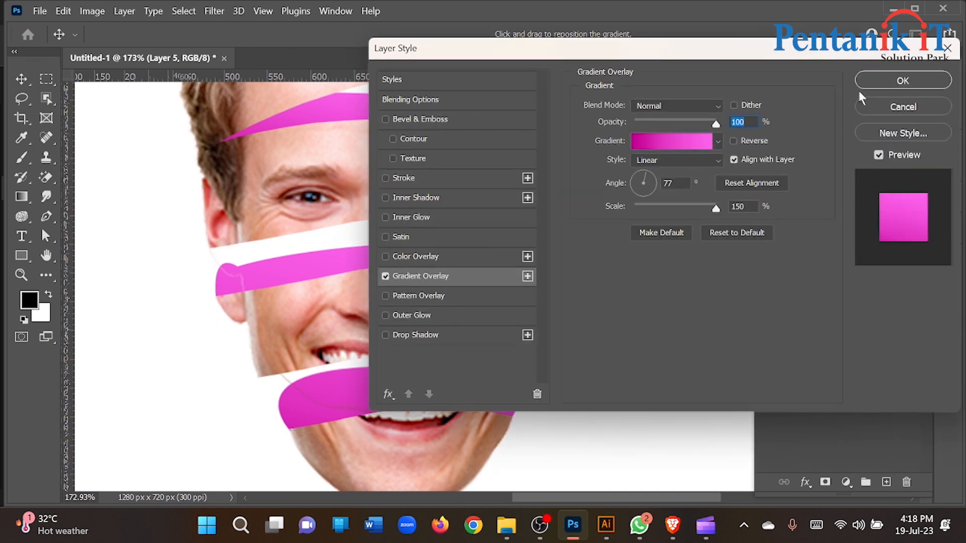
{"action": "left_click", "coordinate": [670, 140]}
{"action": "left_click", "coordinate": [912, 87]}
{"action": "left_click", "coordinate": [900, 78]}
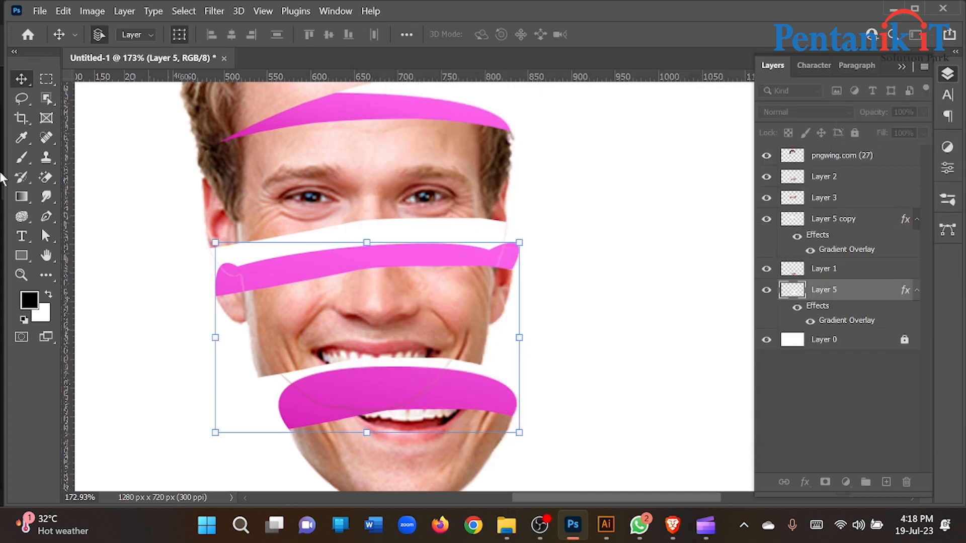
Step: Lasso the magenta surface above the nose slice on Layer 5 and copy it to a new layer
{"action": "key", "text": "l"}
{"action": "mouse_move", "coordinate": [156, 292]}
{"action": "left_mouse_down"}
{"action": "mouse_move", "coordinate": [496, 237]}
{"action": "mouse_move", "coordinate": [544, 298]}
{"action": "mouse_move", "coordinate": [549, 256]}
{"action": "left_mouse_up"}
{"action": "mouse_move", "coordinate": [322, 229]}
{"action": "left_mouse_down"}
{"action": "mouse_move", "coordinate": [186, 312]}
{"action": "mouse_move", "coordinate": [557, 328]}
{"action": "left_mouse_up"}
{"action": "left_click_drag", "start_coordinate": [527, 239], "coordinate": [534, 235]}
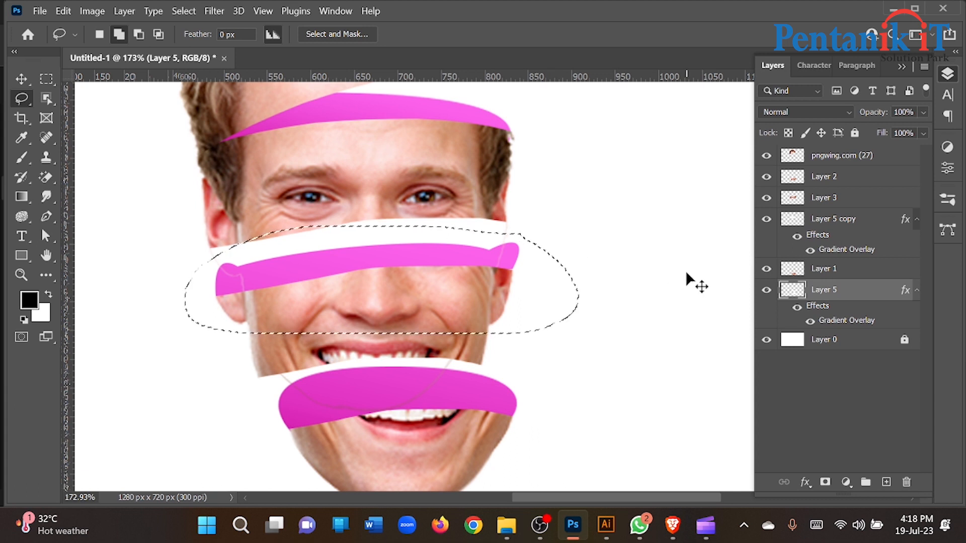
{"action": "key", "text": "ctrl+j"}
Step: Hide Layer 6 and try erasing the magenta surface above the chin slice from Layer 5 with a Lasso selection
{"action": "left_click", "coordinate": [765, 291]}
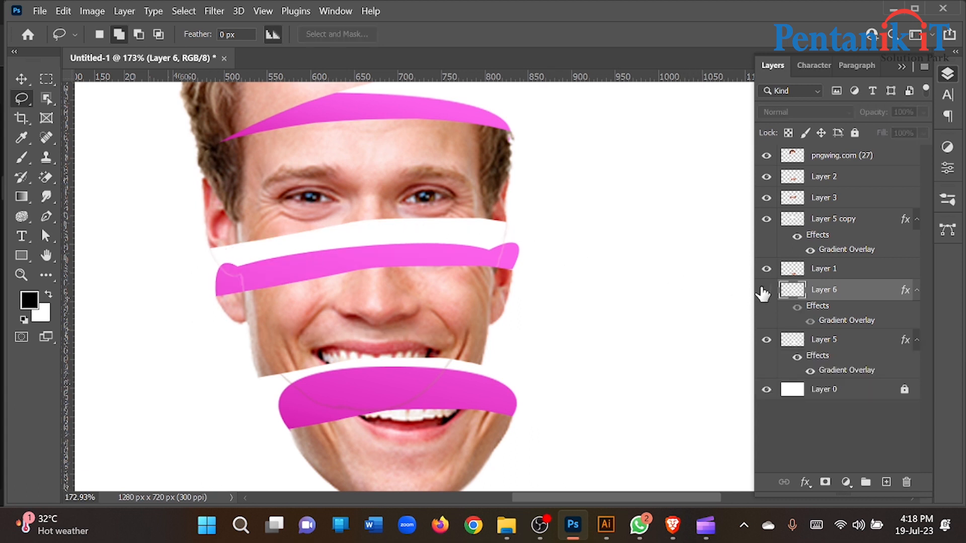
{"action": "left_click", "coordinate": [837, 347]}
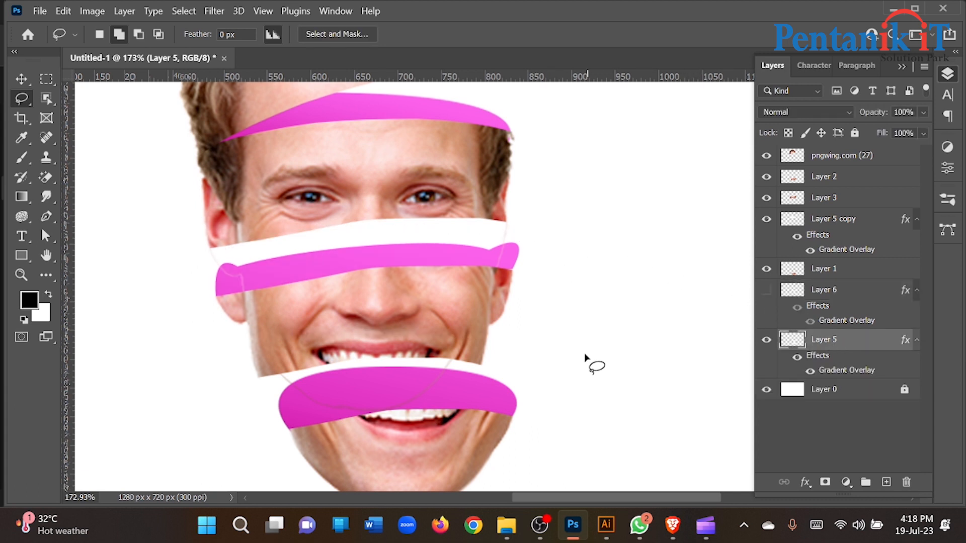
{"action": "mouse_move", "coordinate": [557, 396]}
{"action": "left_mouse_down"}
{"action": "mouse_move", "coordinate": [387, 359]}
{"action": "mouse_move", "coordinate": [285, 367]}
{"action": "mouse_move", "coordinate": [268, 420]}
{"action": "left_mouse_up"}
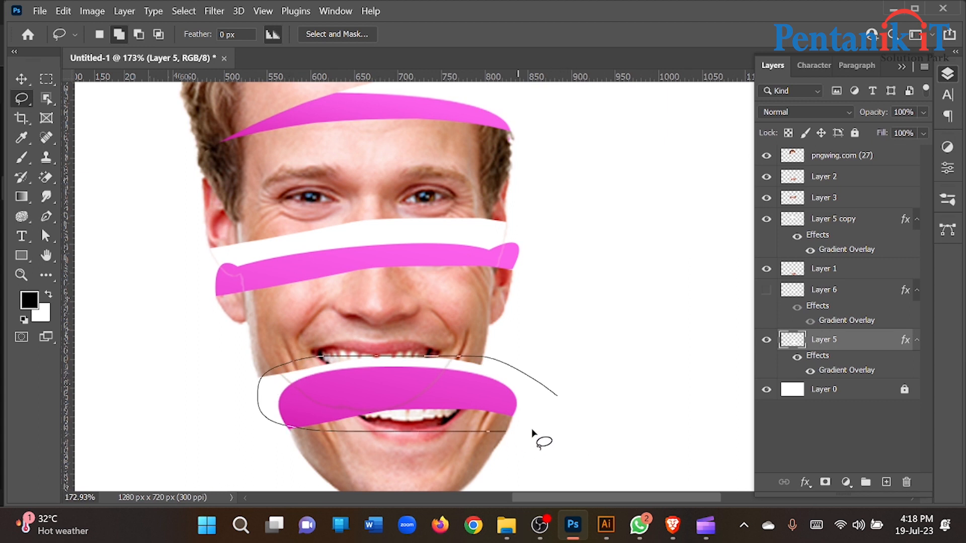
{"action": "mouse_move", "coordinate": [542, 419]}
{"action": "left_mouse_down"}
{"action": "mouse_move", "coordinate": [429, 449]}
{"action": "mouse_move", "coordinate": [496, 360]}
{"action": "mouse_move", "coordinate": [525, 401]}
{"action": "mouse_move", "coordinate": [521, 430]}
{"action": "left_mouse_up"}
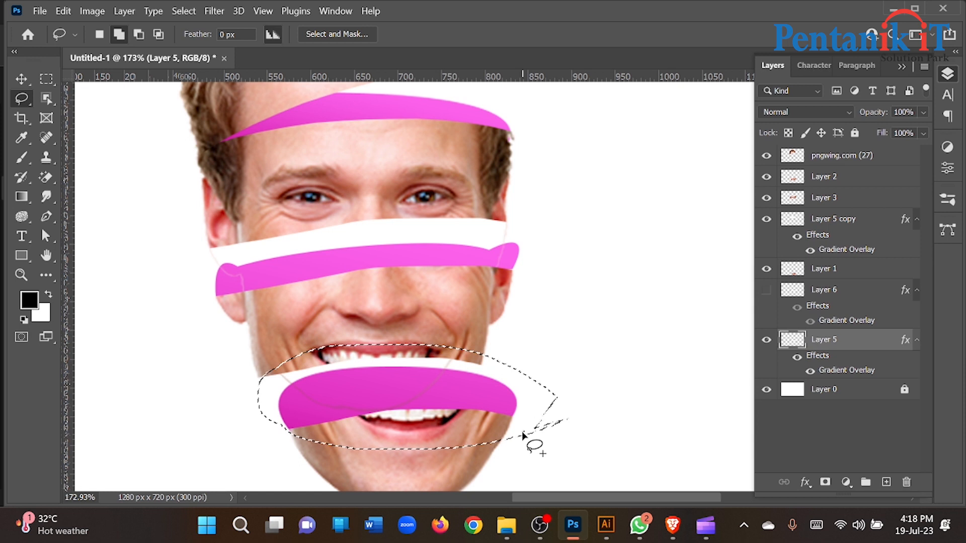
{"action": "key", "text": "Delete"}
{"action": "key", "text": "ctrl+d"}
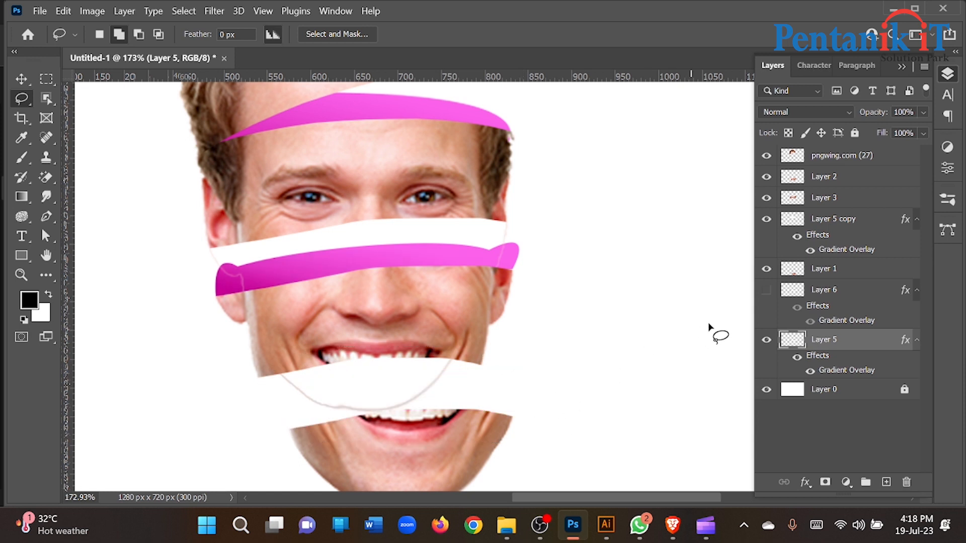
Step: Compare Layer 6 with Layer 5 by toggling their visibility, undo the erasure on Layer 5, deselect and show Layer 6 again
{"action": "left_click", "coordinate": [819, 297]}
{"action": "left_click", "coordinate": [766, 291]}
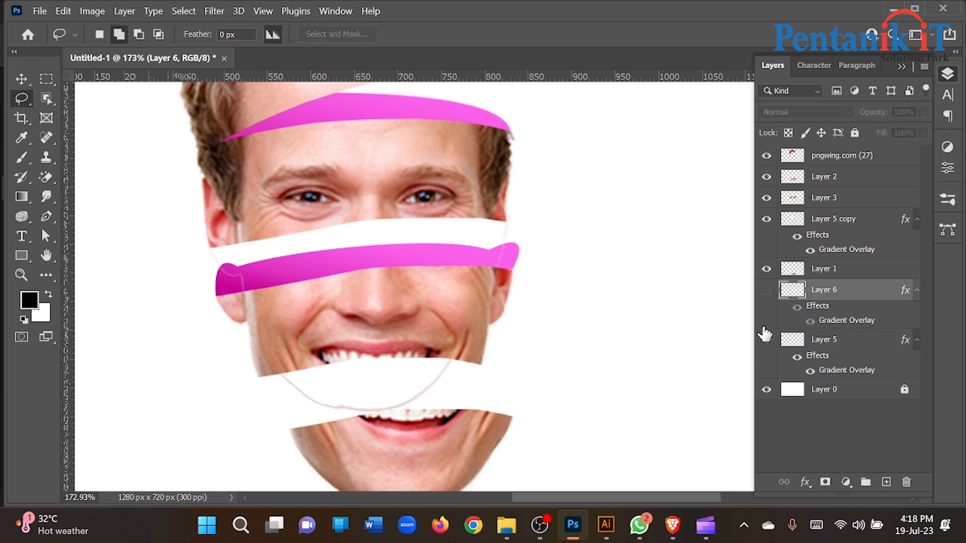
{"action": "left_click", "coordinate": [767, 340]}
{"action": "left_click", "coordinate": [767, 291]}
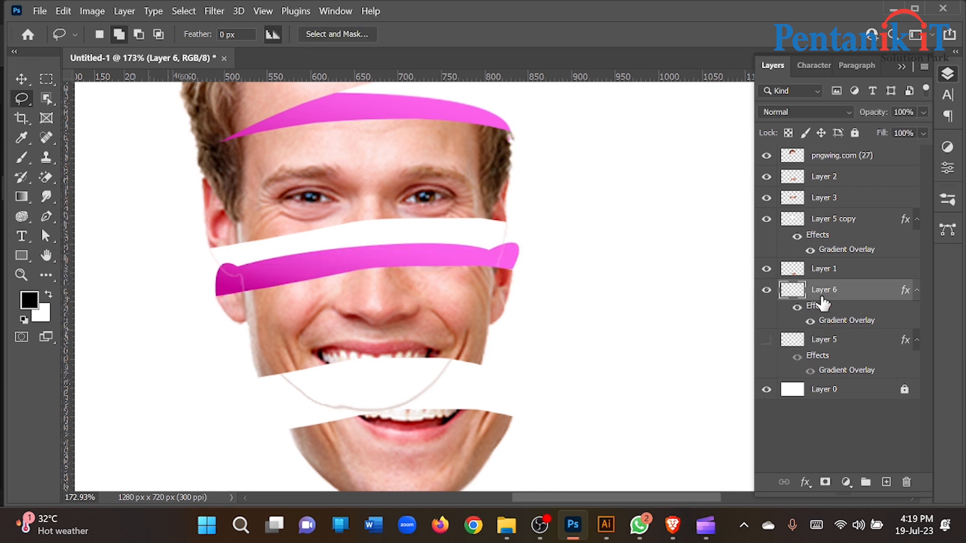
{"action": "left_click", "coordinate": [767, 341]}
{"action": "left_click", "coordinate": [767, 295]}
{"action": "left_click", "coordinate": [767, 295]}
{"action": "left_click", "coordinate": [767, 295]}
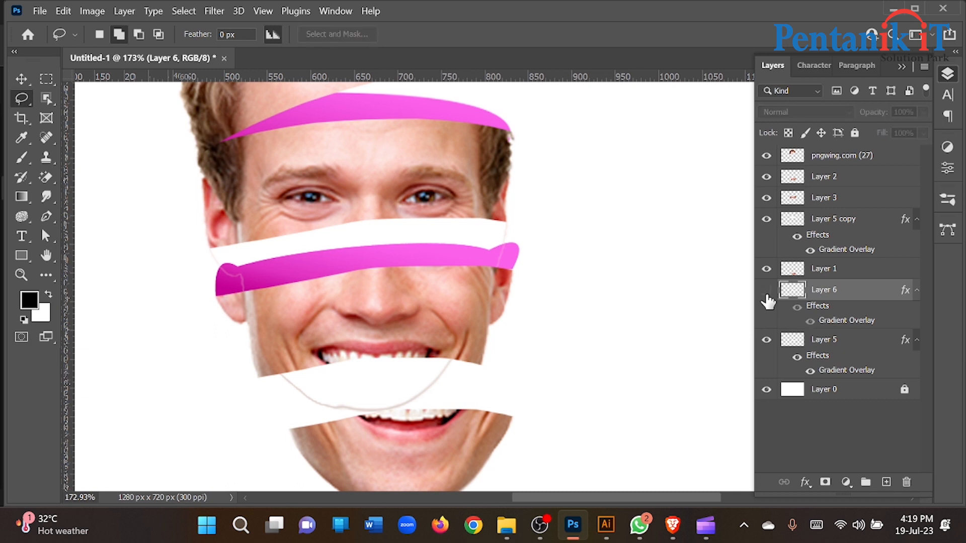
{"action": "left_click", "coordinate": [767, 297]}
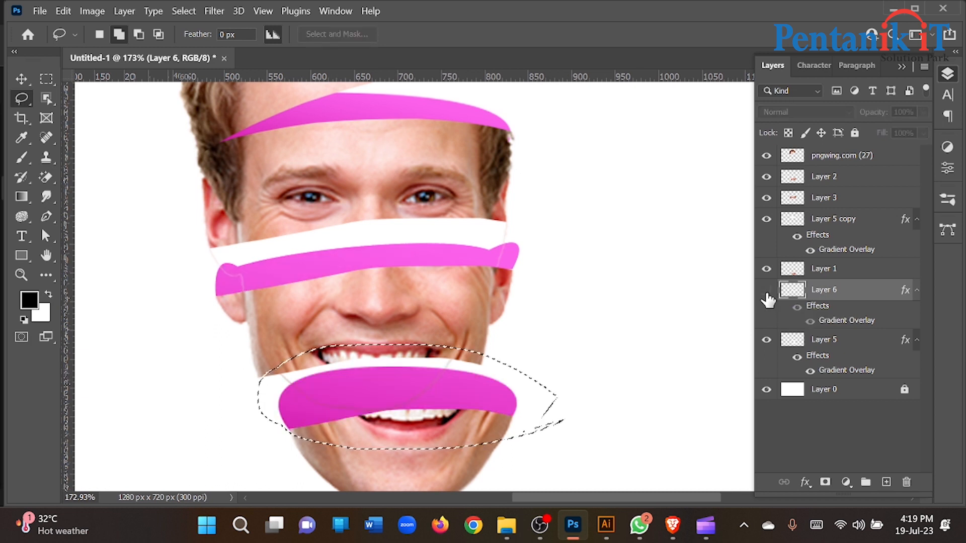
{"action": "left_click", "coordinate": [767, 296]}
{"action": "mouse_move", "coordinate": [579, 271]}
{"action": "left_mouse_down"}
{"action": "mouse_move", "coordinate": [475, 231]}
{"action": "mouse_move", "coordinate": [320, 228]}
{"action": "mouse_move", "coordinate": [204, 250]}
{"action": "mouse_move", "coordinate": [195, 292]}
{"action": "mouse_move", "coordinate": [375, 308]}
{"action": "mouse_move", "coordinate": [569, 300]}
{"action": "mouse_move", "coordinate": [578, 267]}
{"action": "left_mouse_up"}
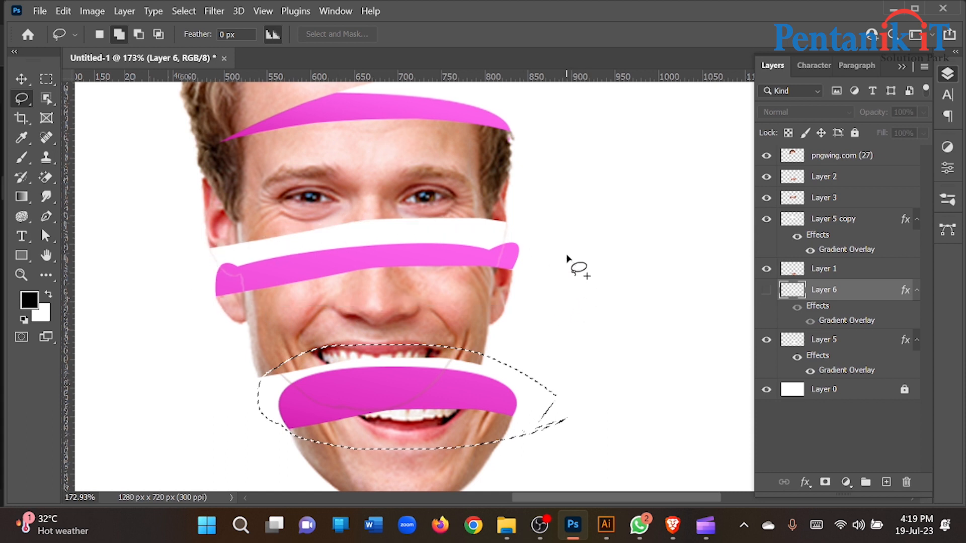
{"action": "key", "text": "ctrl+d"}
{"action": "left_click", "coordinate": [767, 291]}
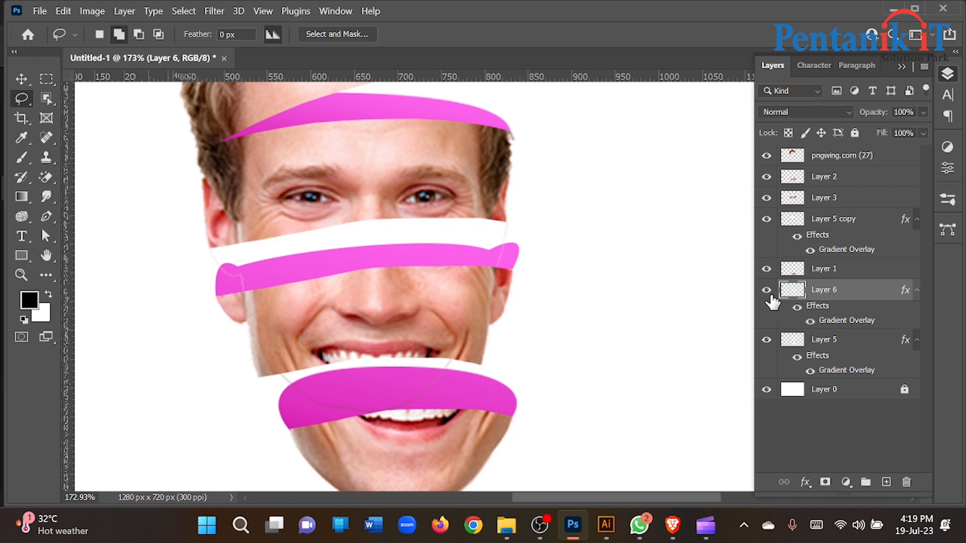
Step: Try moving Layer 5's magenta surfaces away from the face and undo the move
{"action": "left_click", "coordinate": [21, 79]}
{"action": "left_click_drag", "start_coordinate": [501, 396], "coordinate": [671, 375]}
{"action": "key", "text": "ctrl+z"}
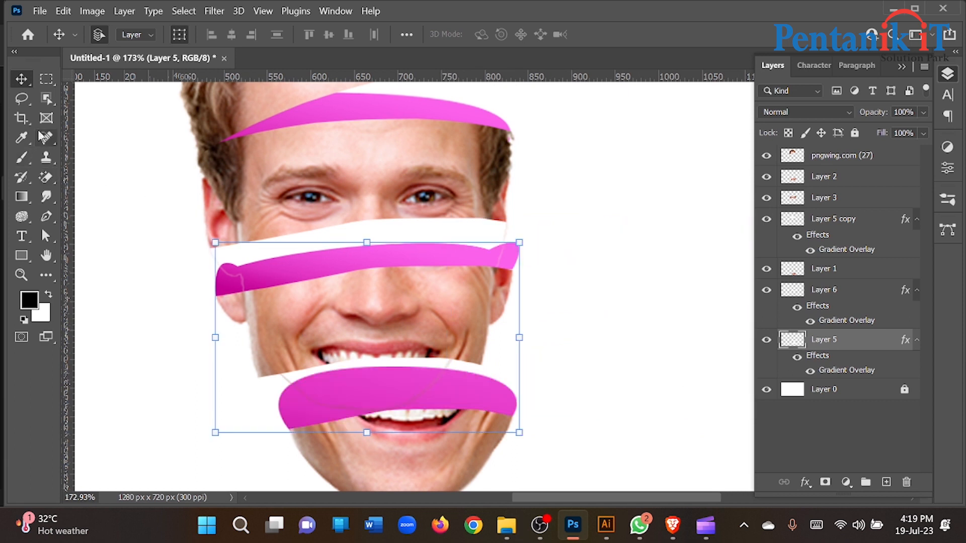
Step: Lasso the magenta surface above the nose slice on Layer 5, erase it from that layer and clear the selection
{"action": "left_click", "coordinate": [21, 98]}
{"action": "mouse_move", "coordinate": [282, 319]}
{"action": "left_mouse_down"}
{"action": "mouse_move", "coordinate": [494, 239]}
{"action": "mouse_move", "coordinate": [351, 329]}
{"action": "left_mouse_up"}
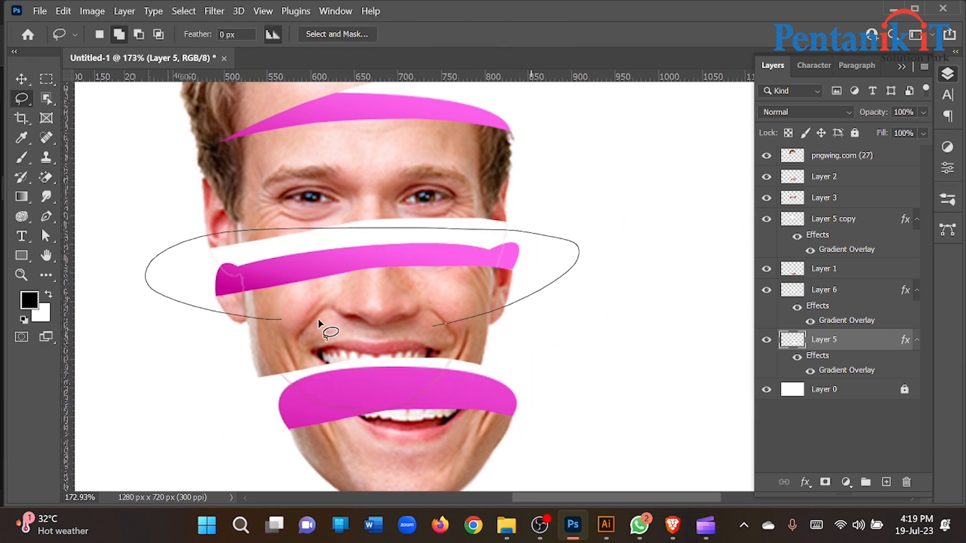
{"action": "left_click_drag", "start_coordinate": [261, 317], "coordinate": [262, 318]}
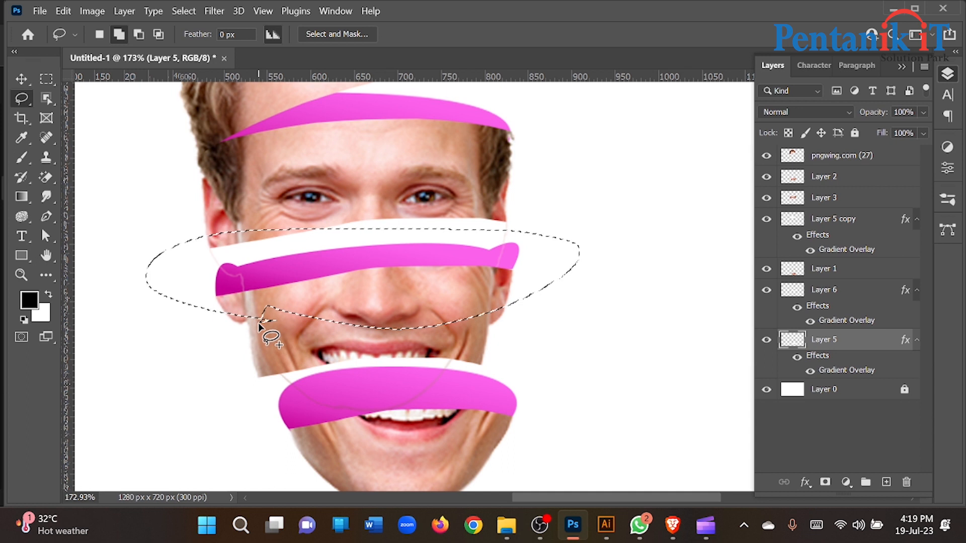
{"action": "key", "text": "ctrl+d"}
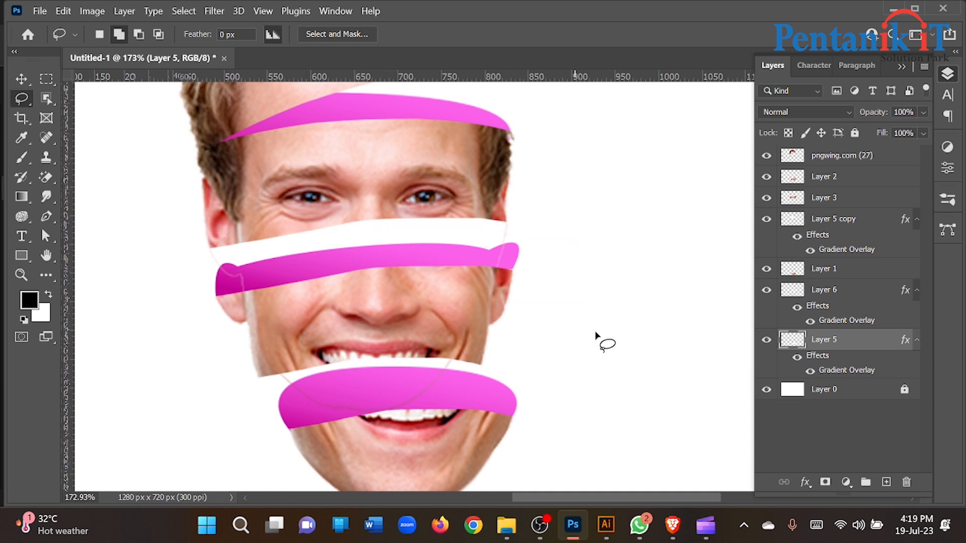
{"action": "left_click", "coordinate": [19, 80]}
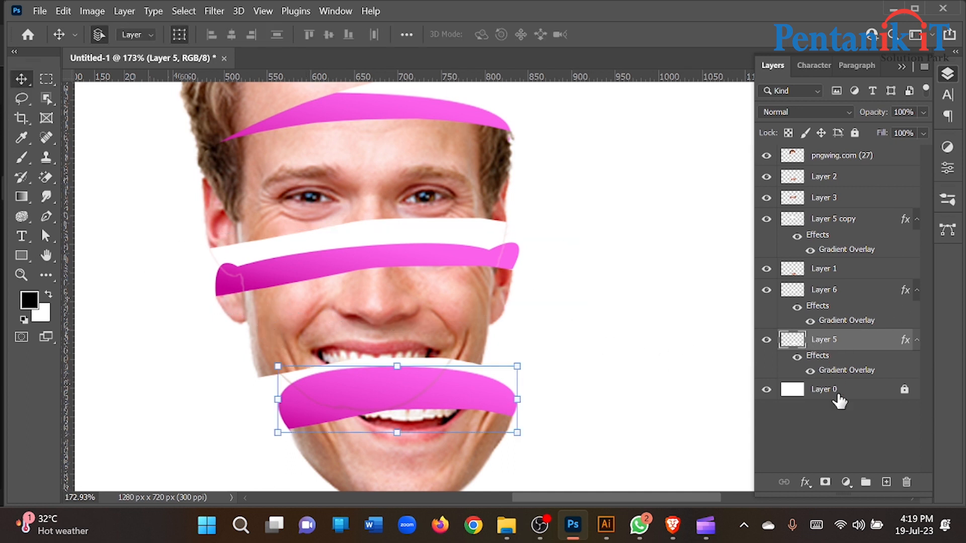
Step: Set the starting colour stop of Layer 5's gradient overlay, on the surface above the chin slice, to red ff0000
{"action": "double_click", "coordinate": [847, 369]}
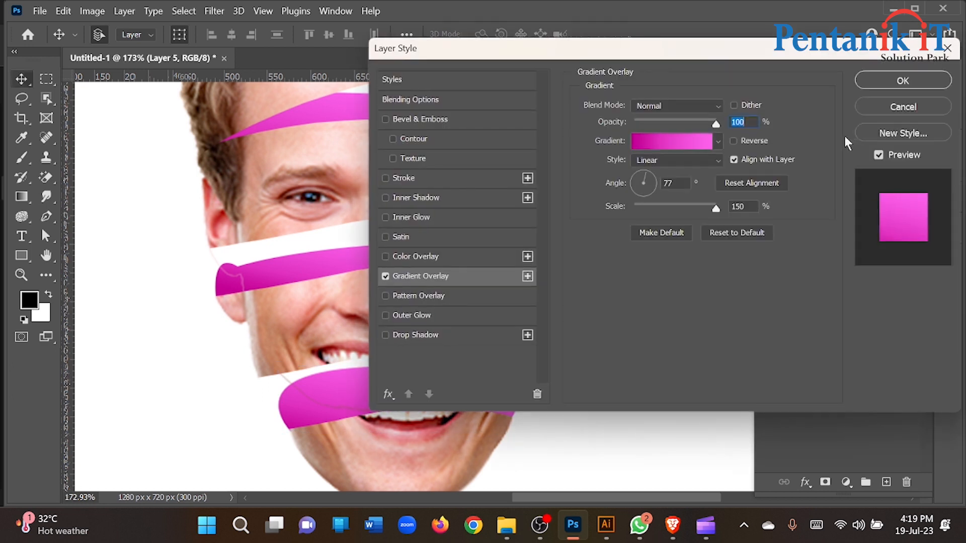
{"action": "left_click", "coordinate": [690, 137]}
{"action": "double_click", "coordinate": [621, 325]}
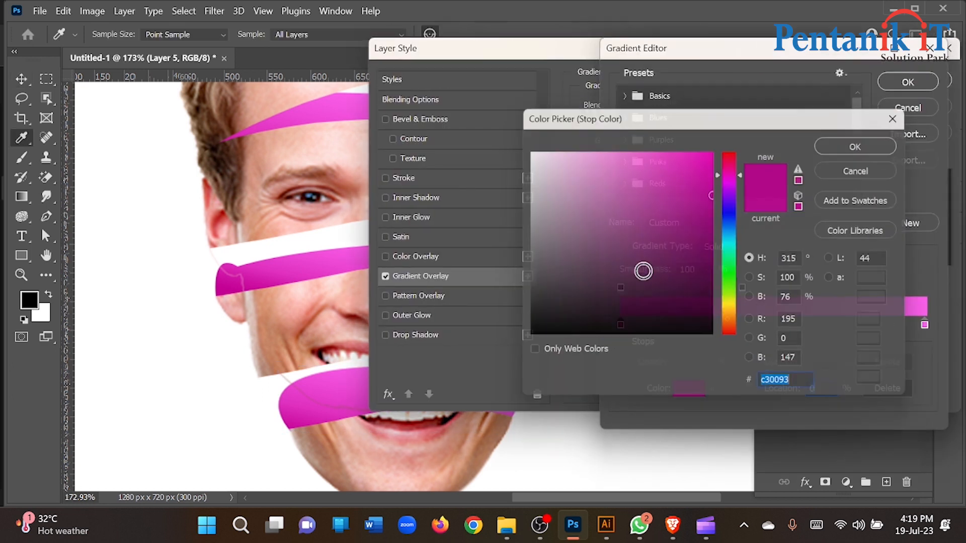
{"action": "left_click_drag", "start_coordinate": [710, 176], "coordinate": [733, 148]}
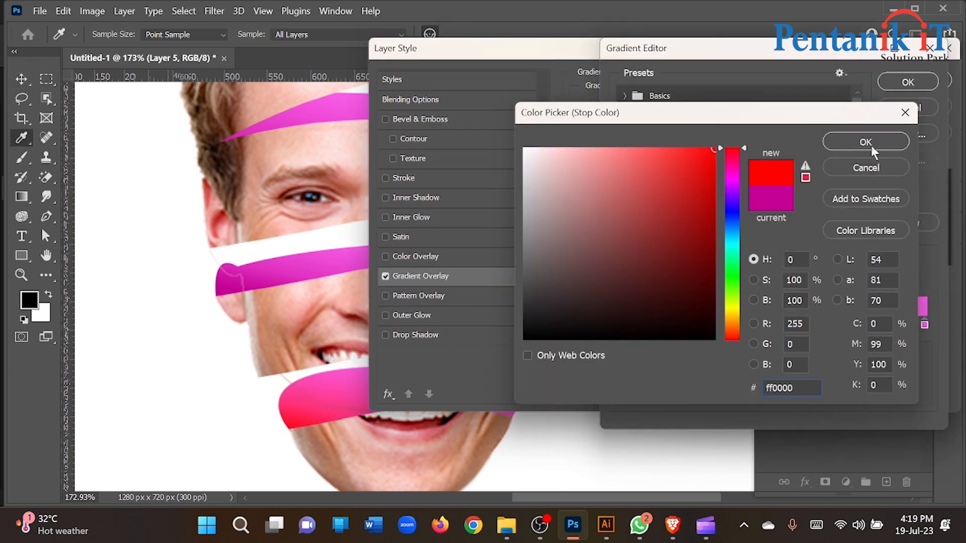
{"action": "left_click", "coordinate": [871, 145]}
Step: Set the ending colour stop of Layer 5's gradient to dark red 9d0404 and apply the edited gradient
{"action": "double_click", "coordinate": [925, 326]}
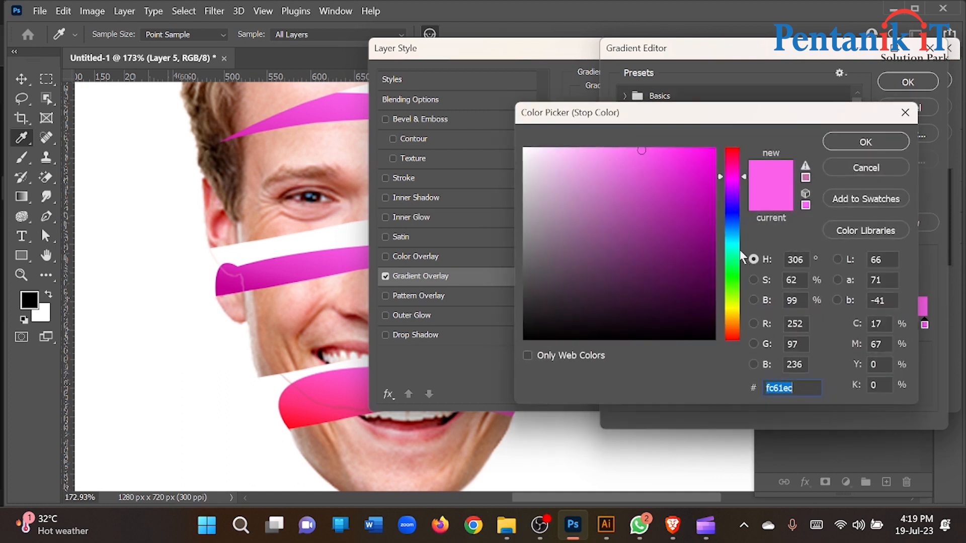
{"action": "left_click_drag", "start_coordinate": [730, 155], "coordinate": [732, 147]}
{"action": "left_click_drag", "start_coordinate": [695, 187], "coordinate": [711, 222]}
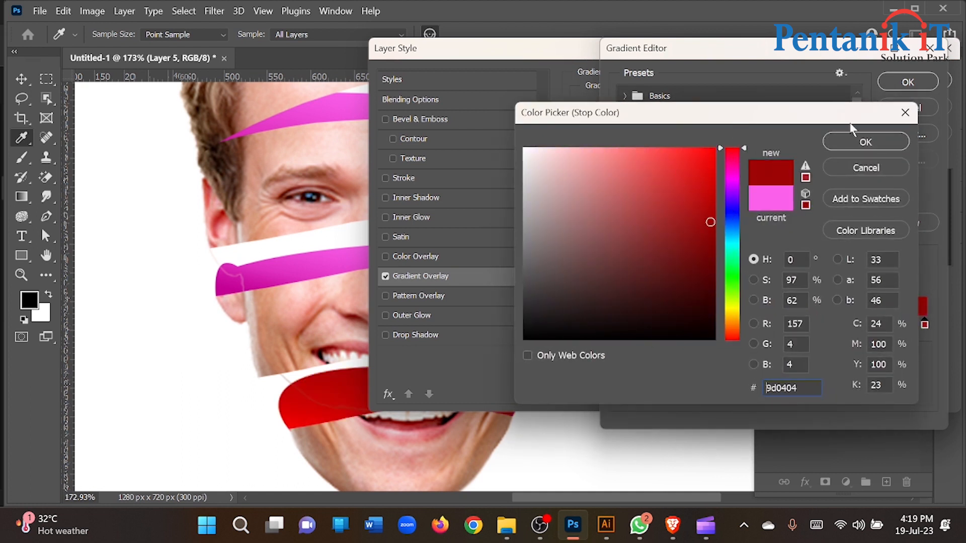
{"action": "left_click", "coordinate": [871, 141]}
{"action": "left_click", "coordinate": [898, 87]}
{"action": "left_click", "coordinate": [909, 84]}
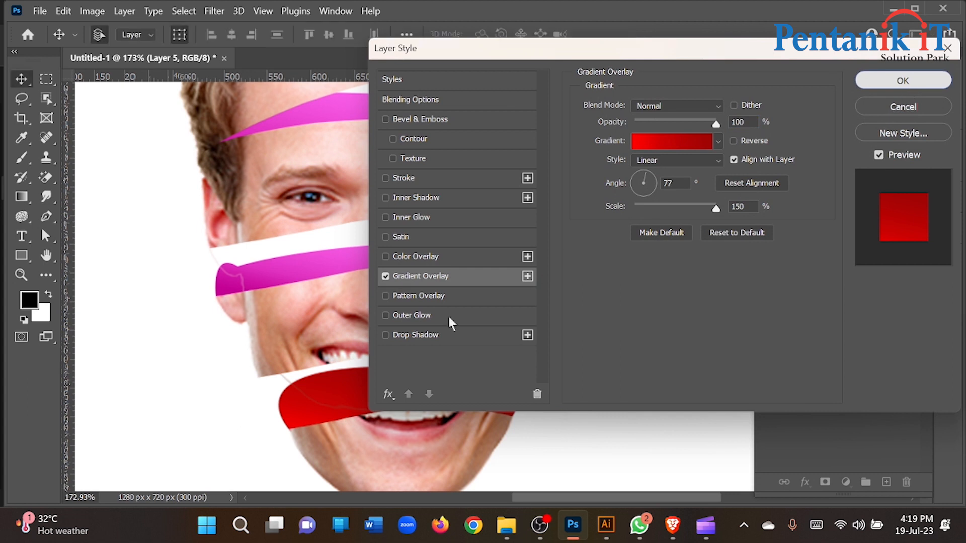
Step: Reverse the red gradient overlay on Layer 5 and apply the layer style
{"action": "scroll", "coordinate": [337, 352], "scroll_direction": "down", "scroll_amount": 3}
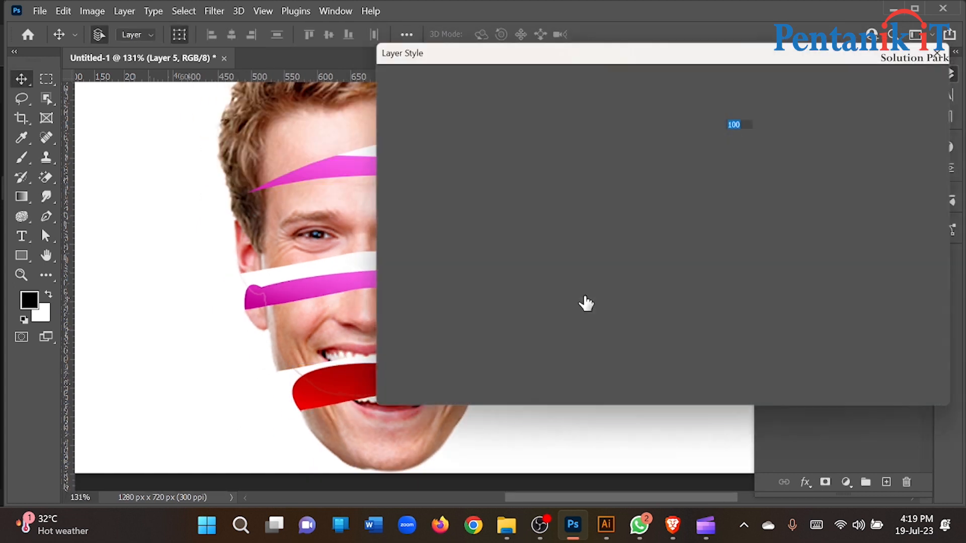
{"action": "left_click", "coordinate": [734, 141]}
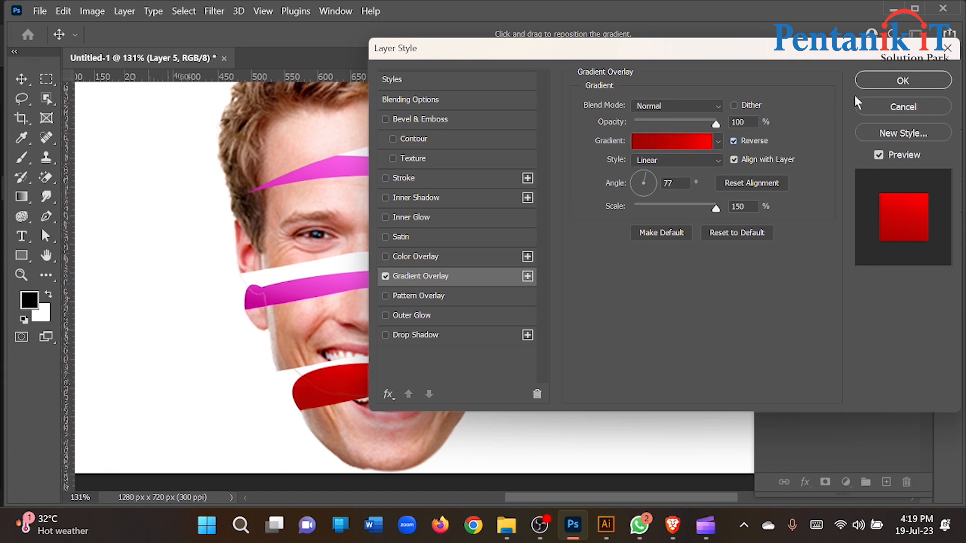
{"action": "left_click", "coordinate": [891, 82]}
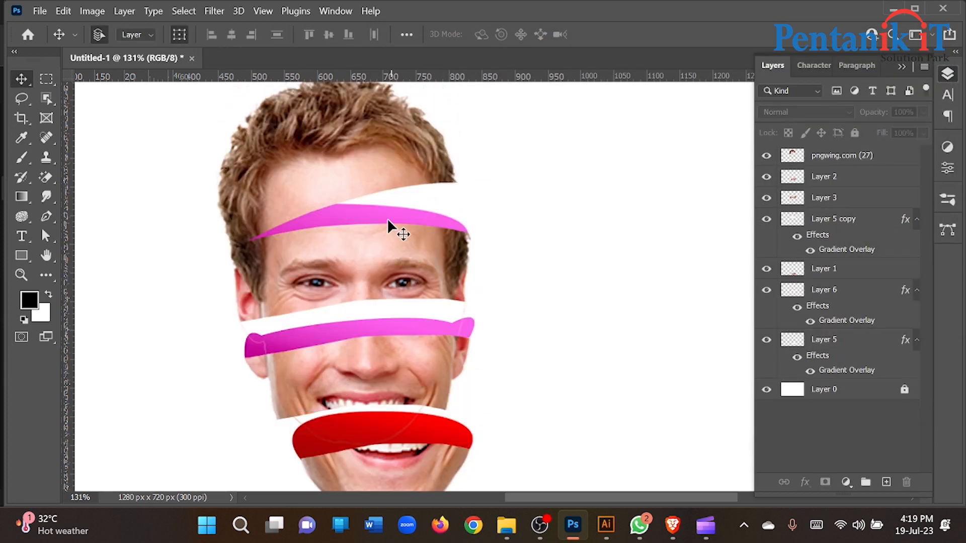
Step: Set the starting colour stop of the gradient overlay on Layer 5 copy, the forehead surface, to dark yellow a89306
{"action": "left_click", "coordinate": [389, 219]}
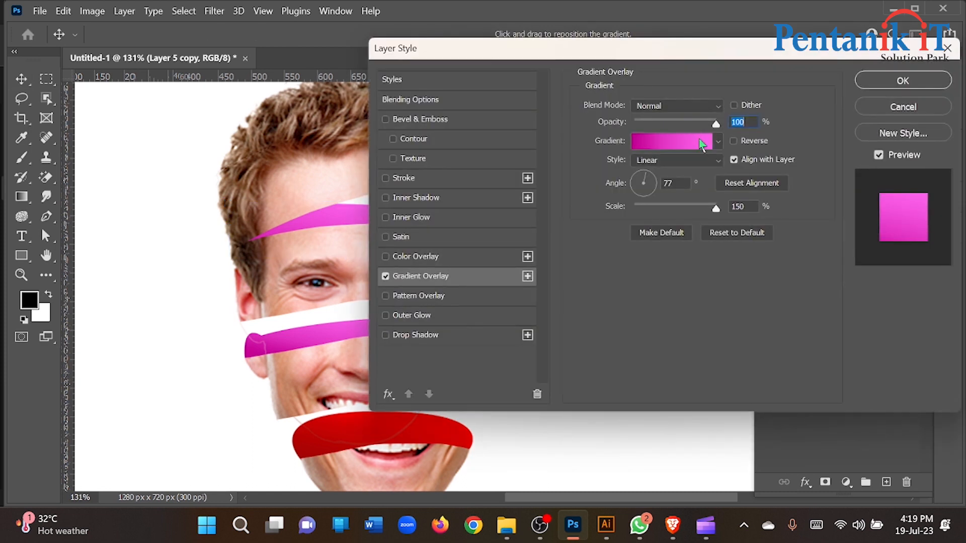
{"action": "left_click", "coordinate": [695, 139]}
{"action": "double_click", "coordinate": [622, 325]}
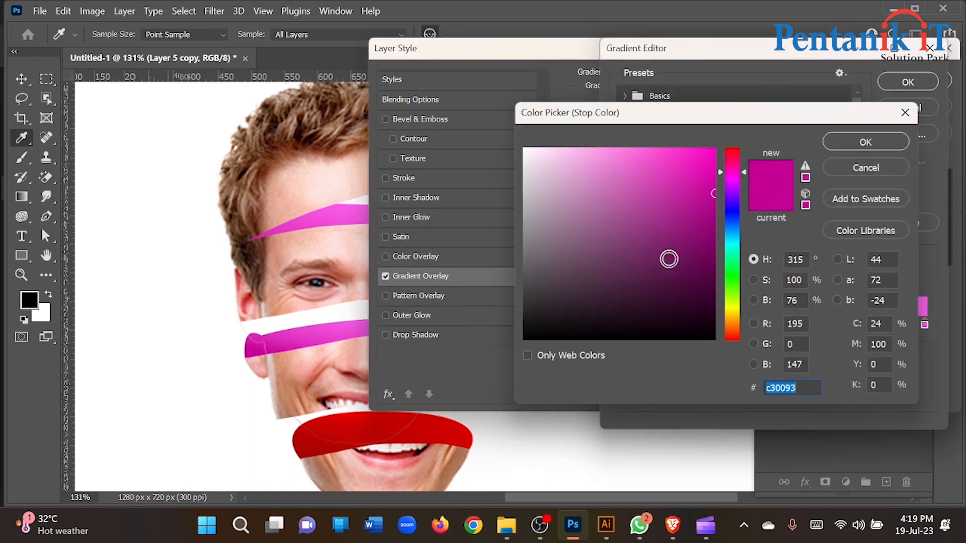
{"action": "left_click_drag", "start_coordinate": [729, 194], "coordinate": [732, 317]}
{"action": "left_click_drag", "start_coordinate": [674, 213], "coordinate": [698, 148]}
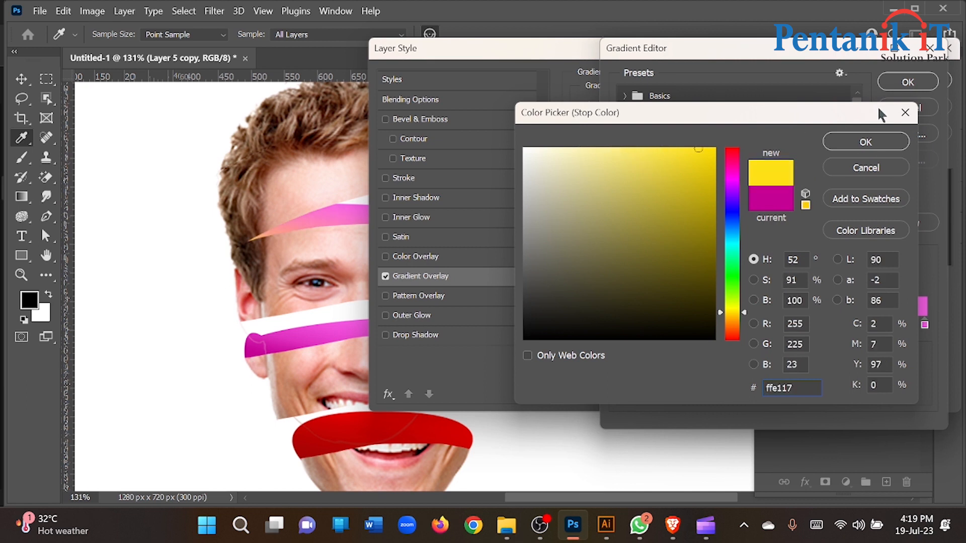
{"action": "left_click", "coordinate": [709, 213]}
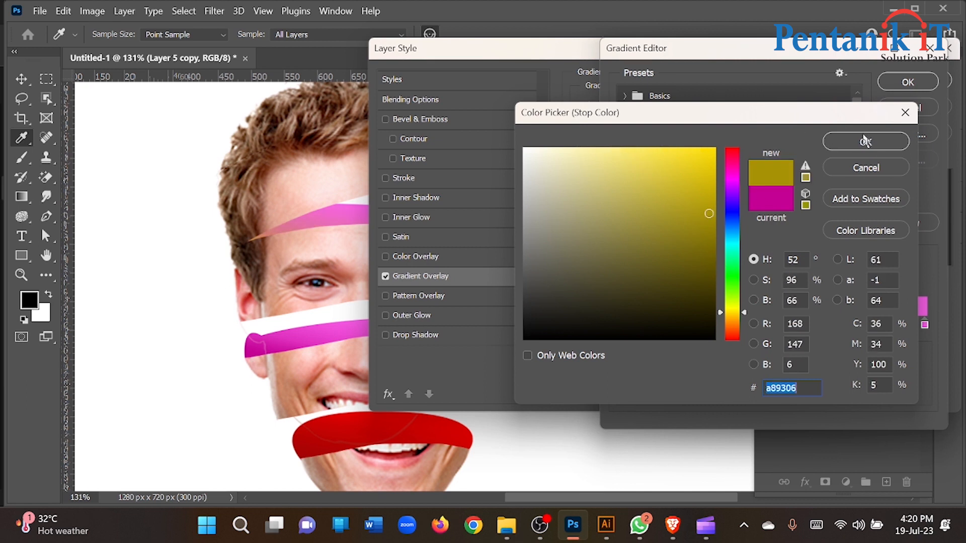
{"action": "left_click", "coordinate": [865, 140]}
Step: Set the ending colour stop of Layer 5 copy's gradient to yellow fff000 and apply the layer style
{"action": "double_click", "coordinate": [925, 325]}
{"action": "left_click", "coordinate": [714, 150]}
{"action": "left_click_drag", "start_coordinate": [732, 151], "coordinate": [735, 310]}
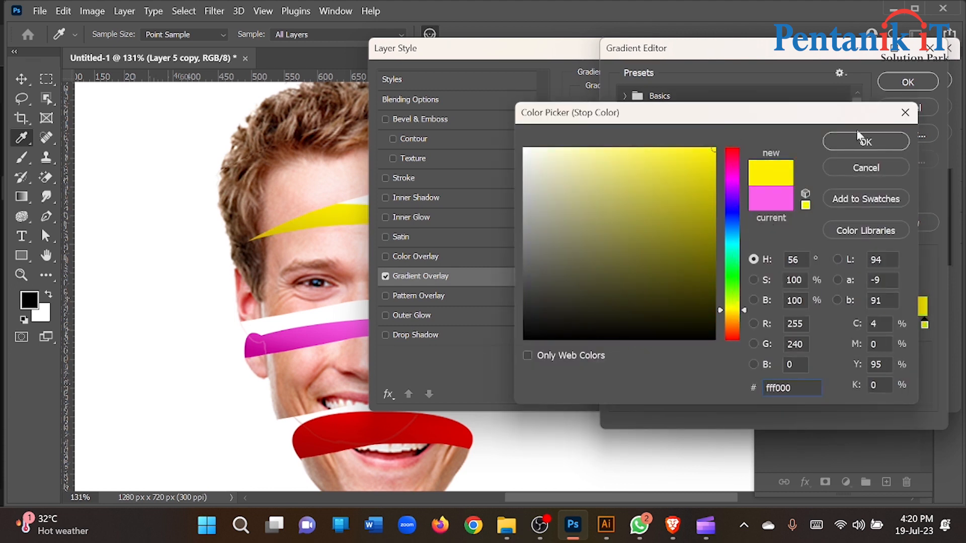
{"action": "left_click", "coordinate": [864, 141]}
{"action": "left_click", "coordinate": [908, 82]}
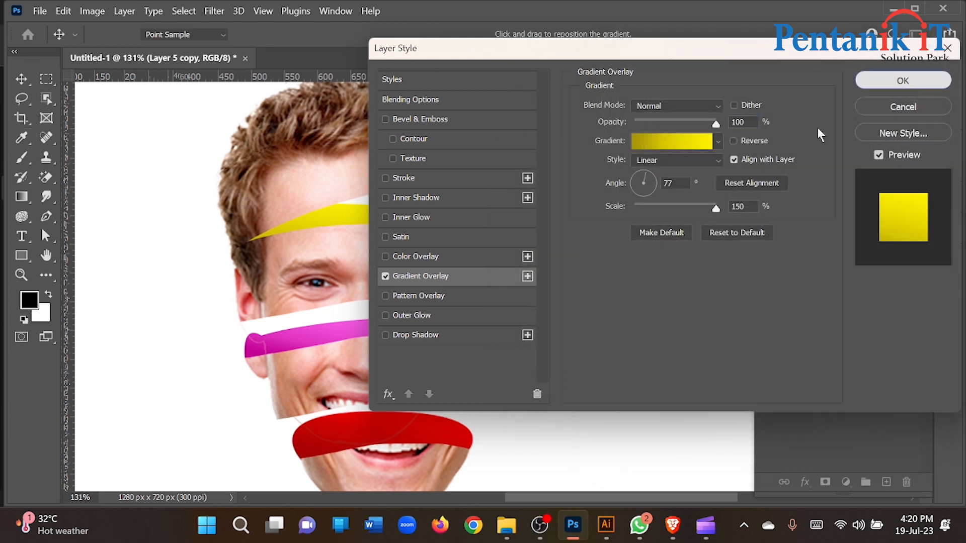
{"action": "left_click", "coordinate": [890, 85]}
Step: Select all the head slices and coloured surfaces, shift them toward the right of the canvas and scale them to about 73%
{"action": "scroll", "coordinate": [315, 266], "scroll_direction": "down", "scroll_amount": 3}
{"action": "left_click", "coordinate": [440, 279]}
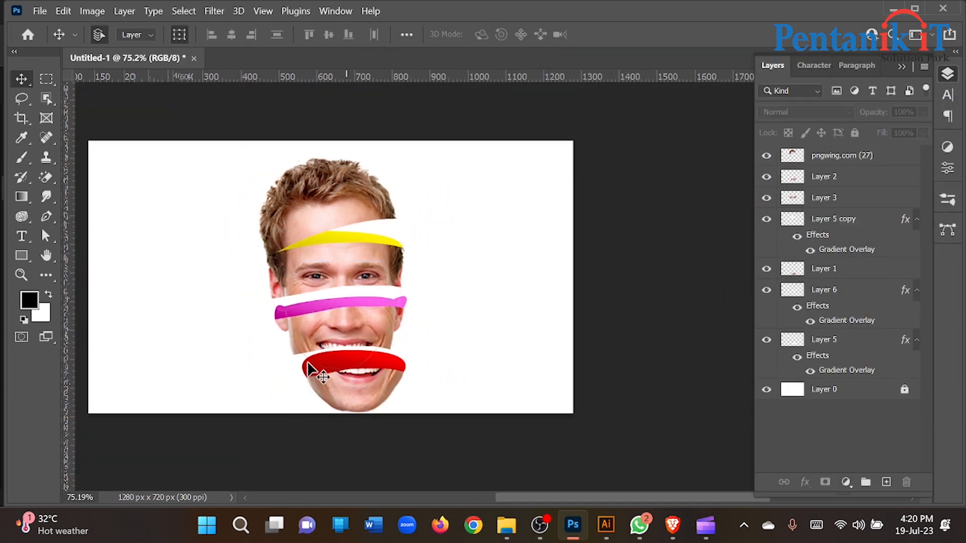
{"action": "left_click_drag", "start_coordinate": [252, 153], "coordinate": [395, 410]}
{"action": "left_click_drag", "start_coordinate": [354, 336], "coordinate": [429, 337]}
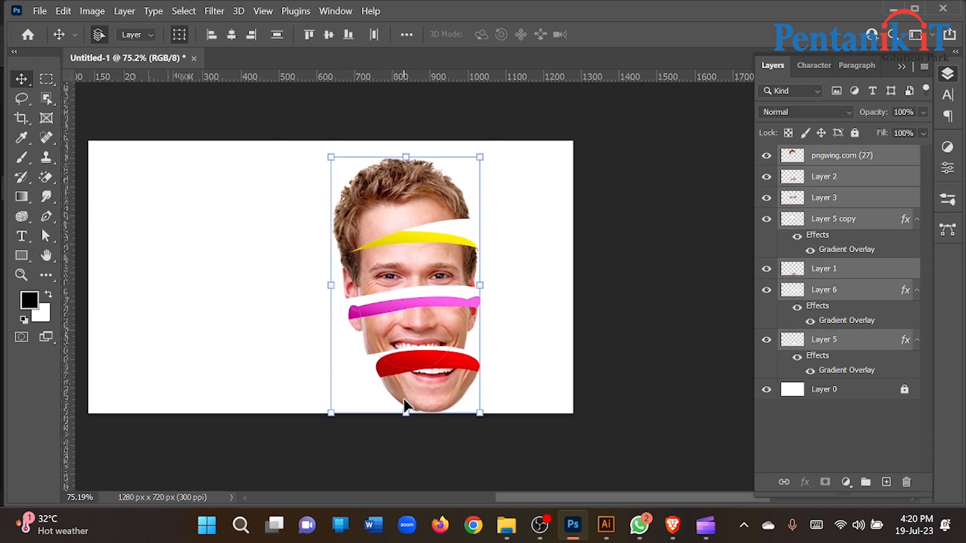
{"action": "left_click_drag", "start_coordinate": [406, 413], "coordinate": [406, 343]}
{"action": "left_click_drag", "start_coordinate": [418, 234], "coordinate": [430, 253]}
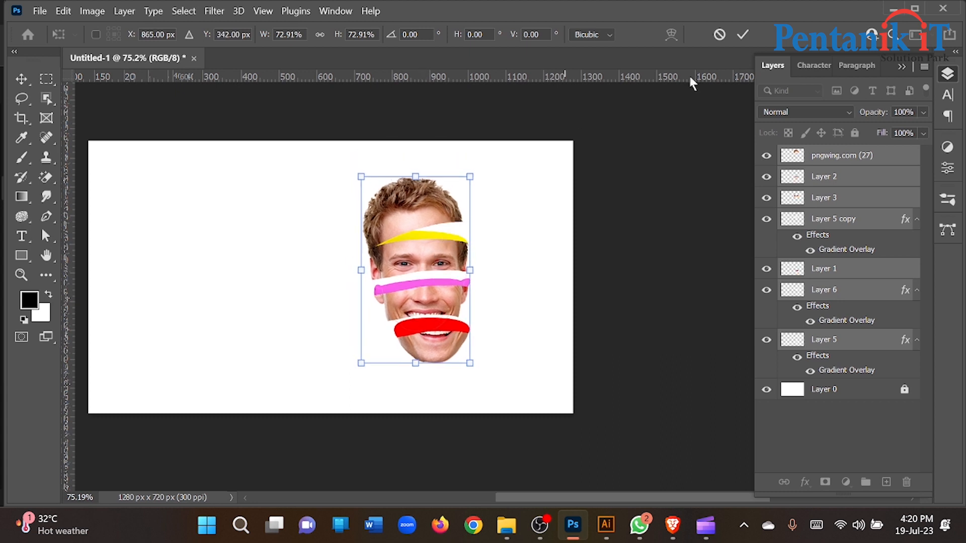